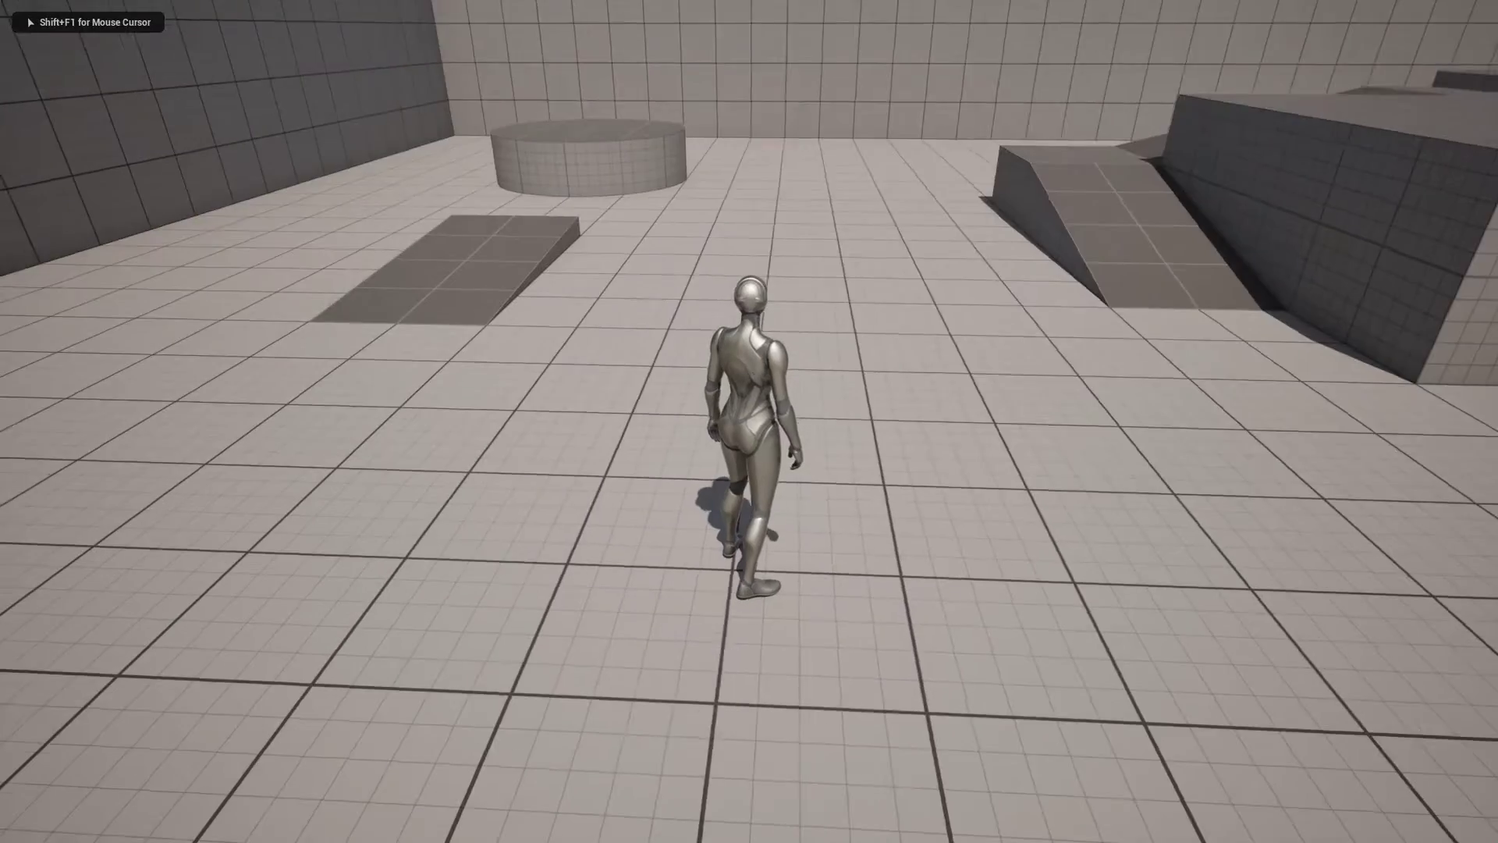
Jump and run the character up the ramp to test the Falling and Ground states
key(space)
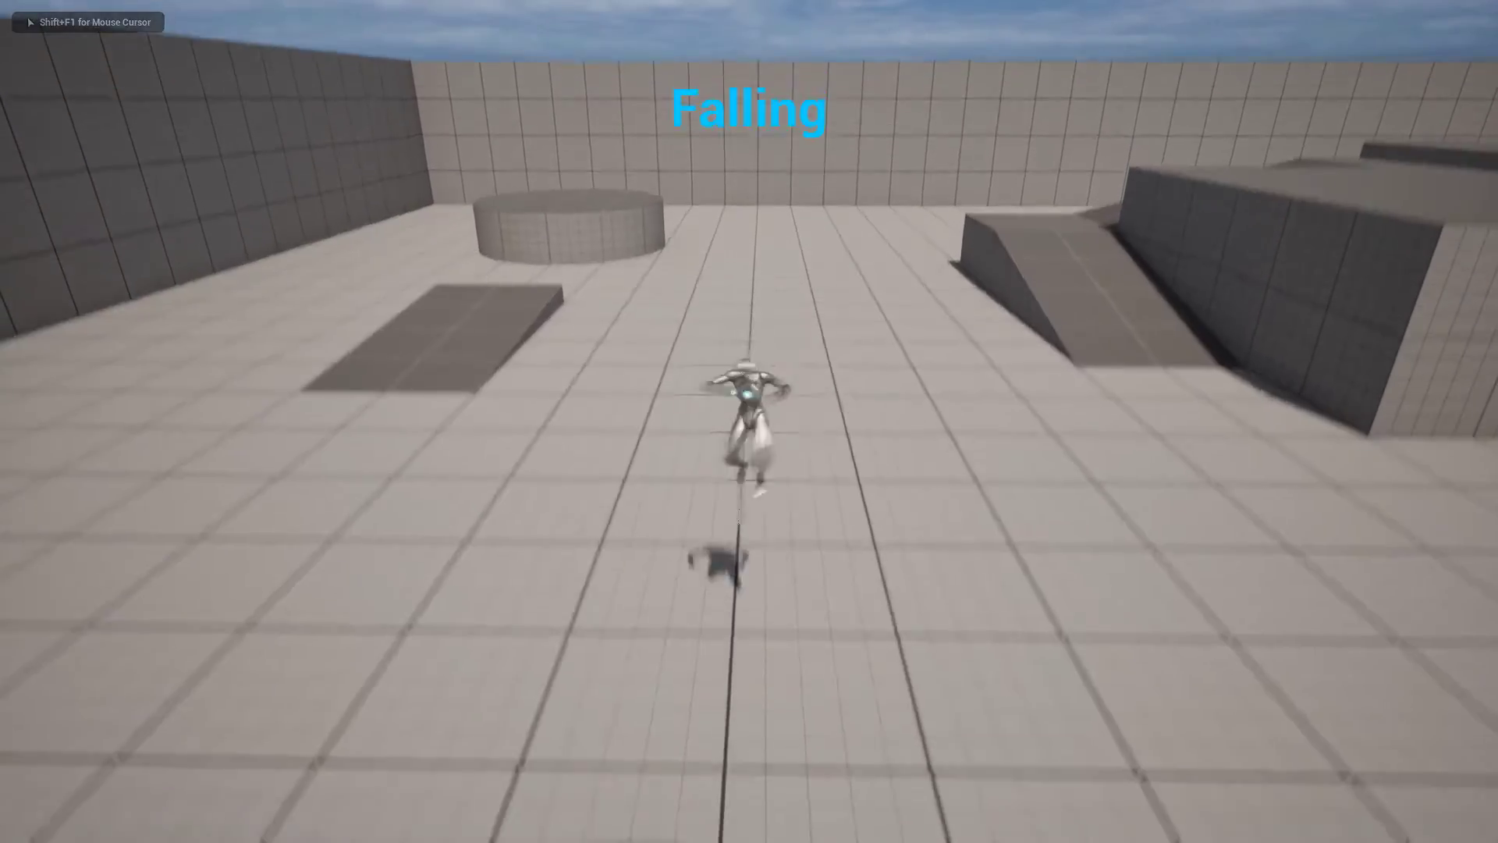
key(w)
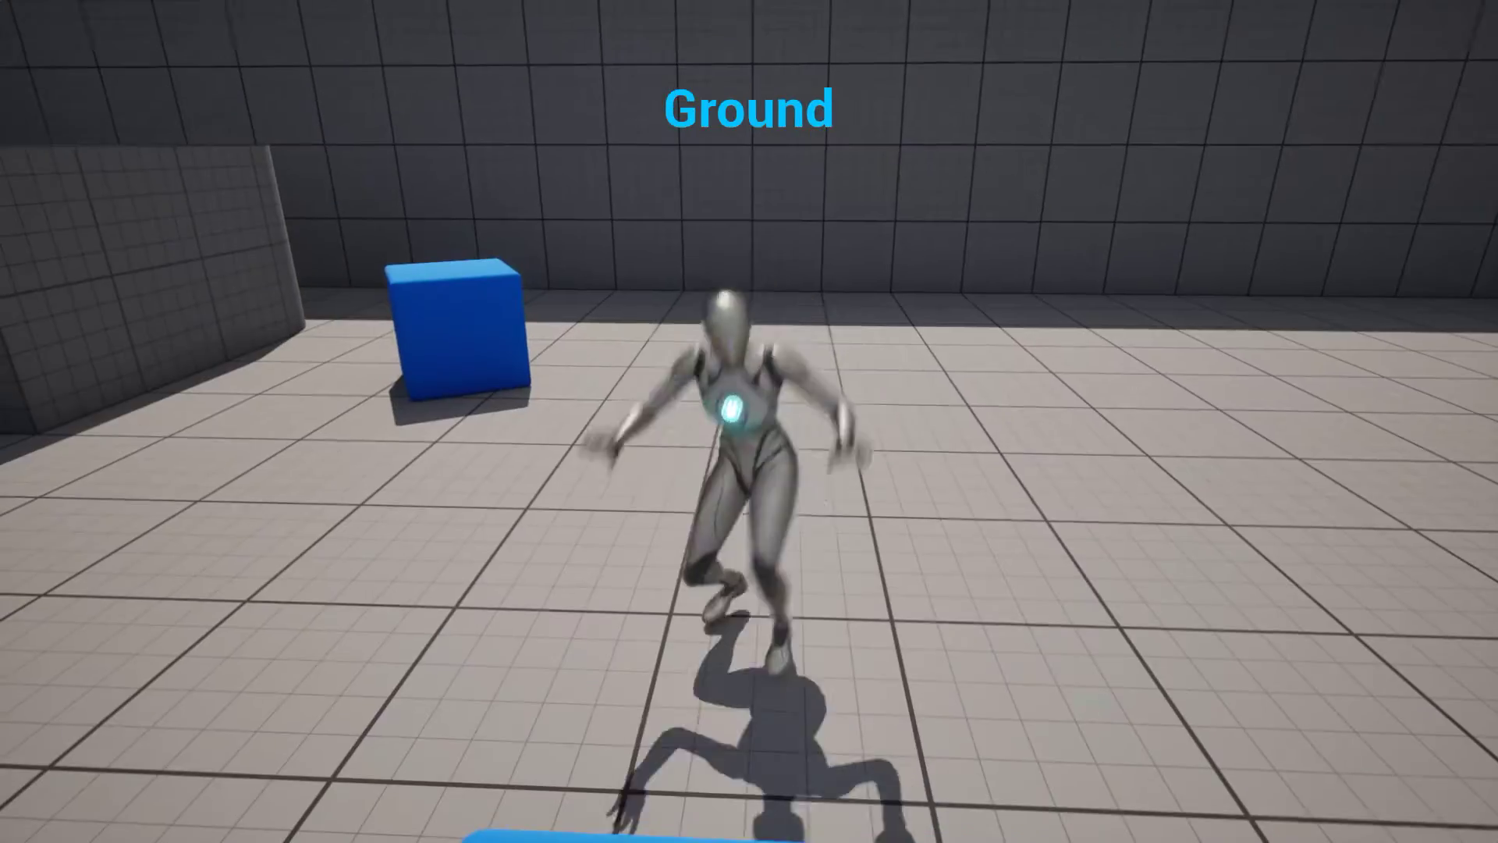
key(space)
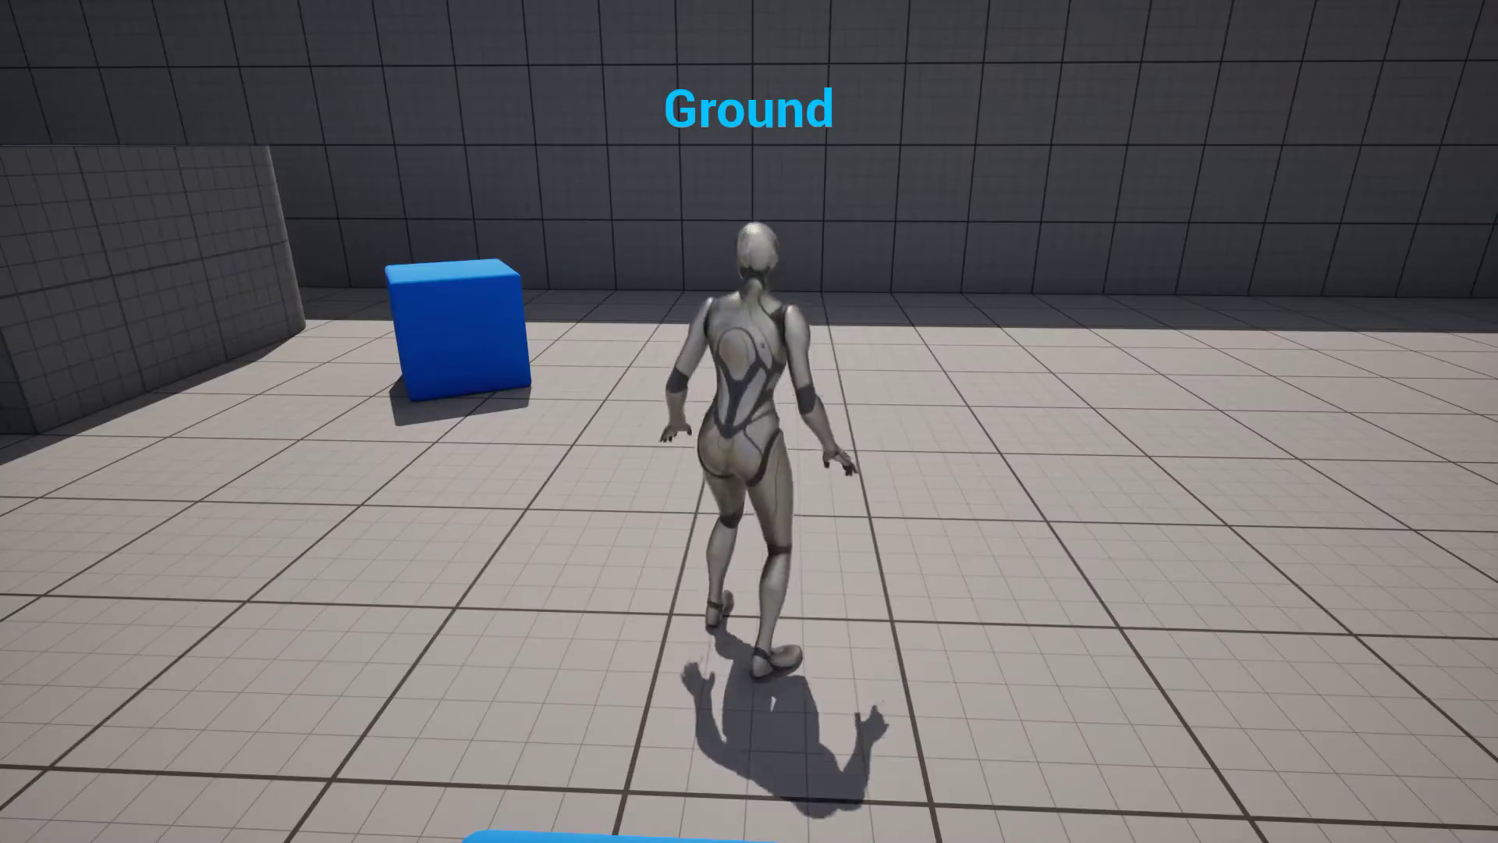
Stop Play-In-Editor and open BP_ThirdPersonCharacter from the Content Drawer
key(Escape)
key(ctrl+space)
double_click(313, 638)
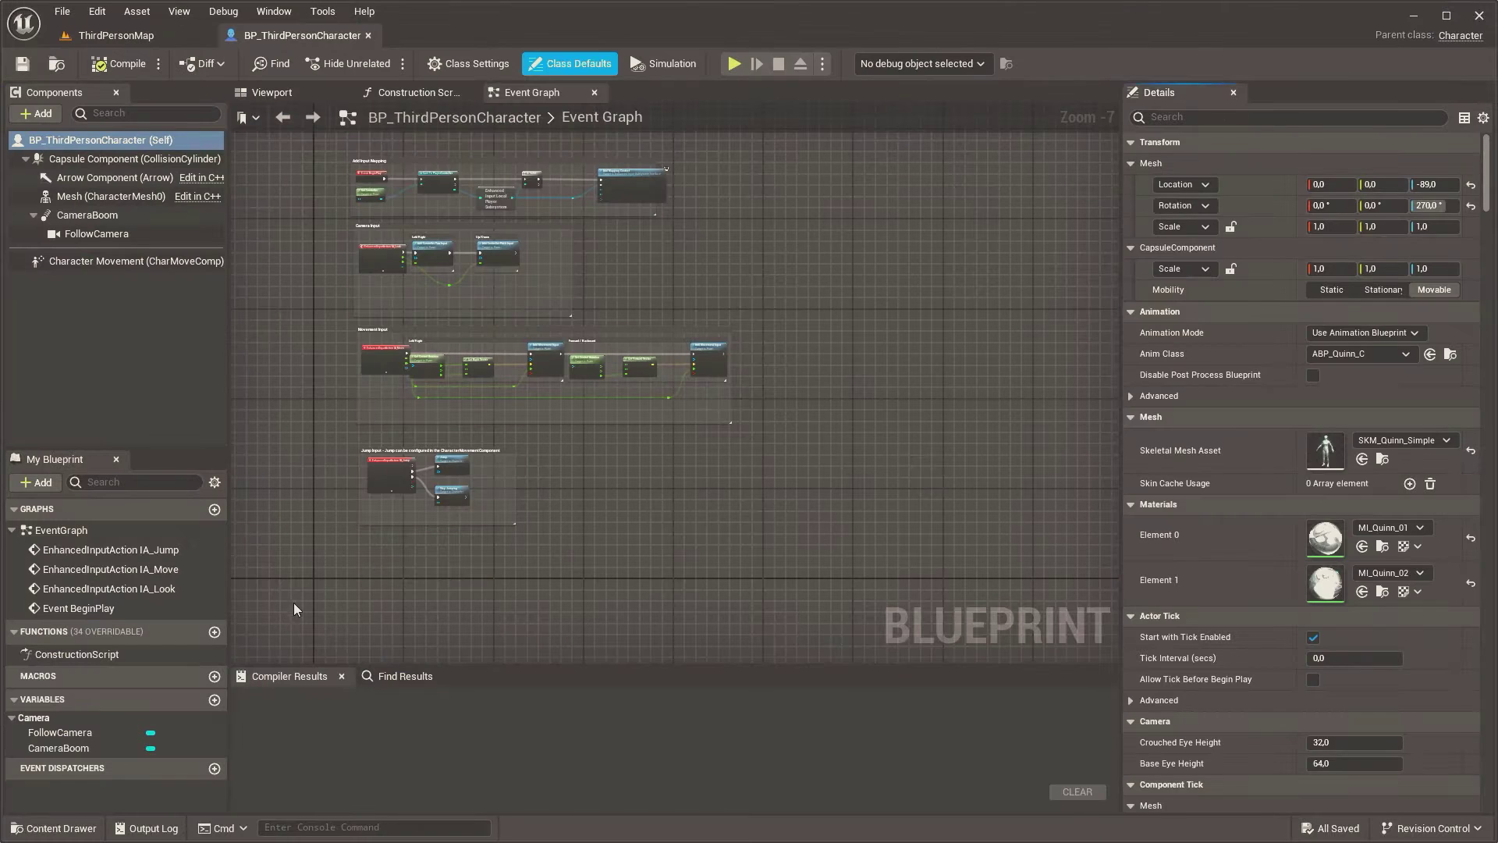
Add a new macro named JumpFallingGround
click(215, 676)
text(JumpFallingGroun)
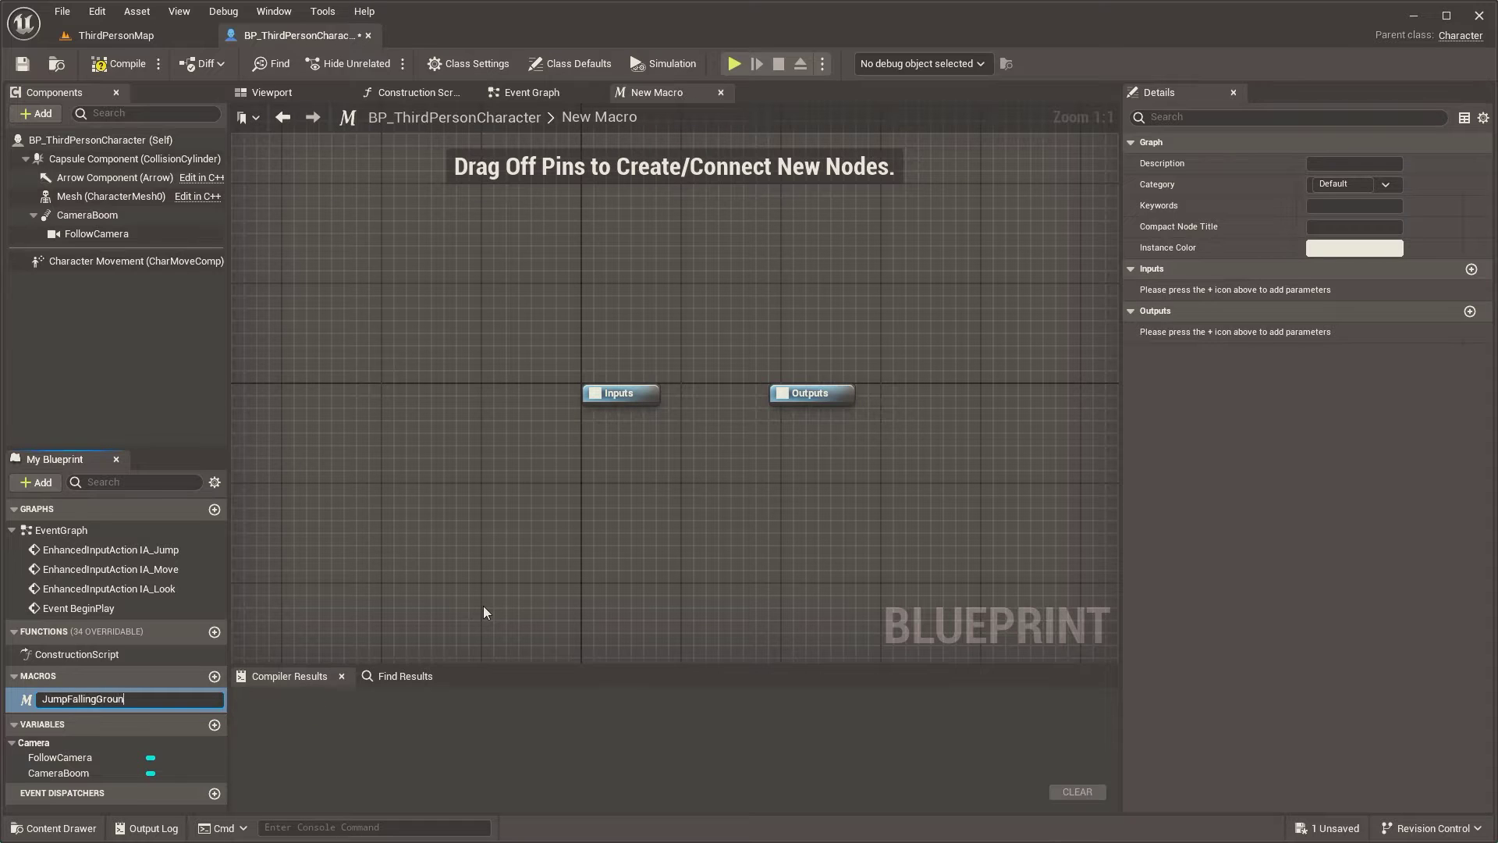
text(d)
key(Return)
Give the macro an exec input In, an exec output Out and an Integer output Value
click(1471, 268)
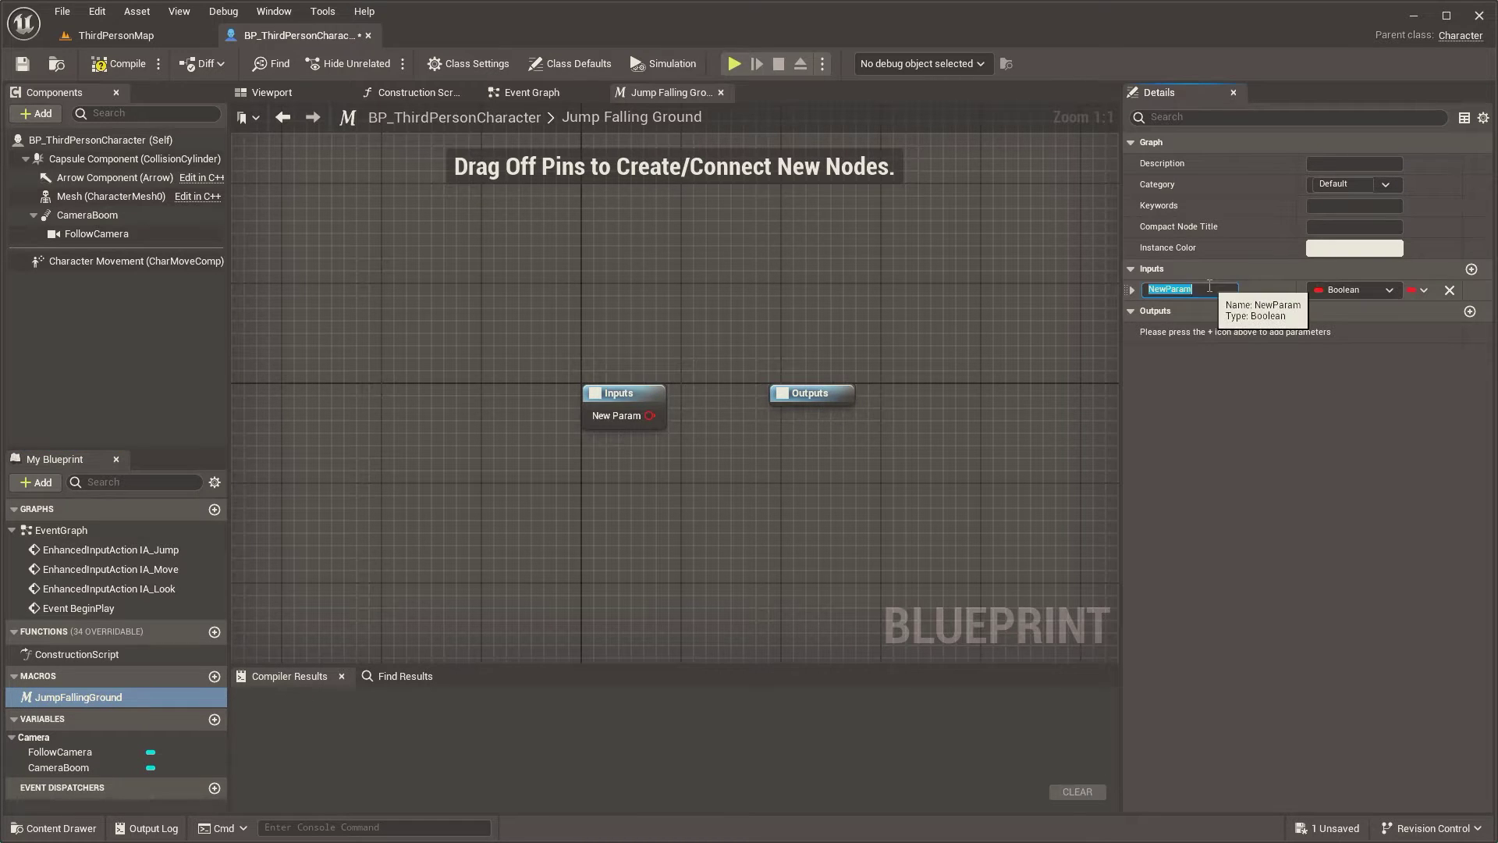
click(1354, 289)
click(1346, 331)
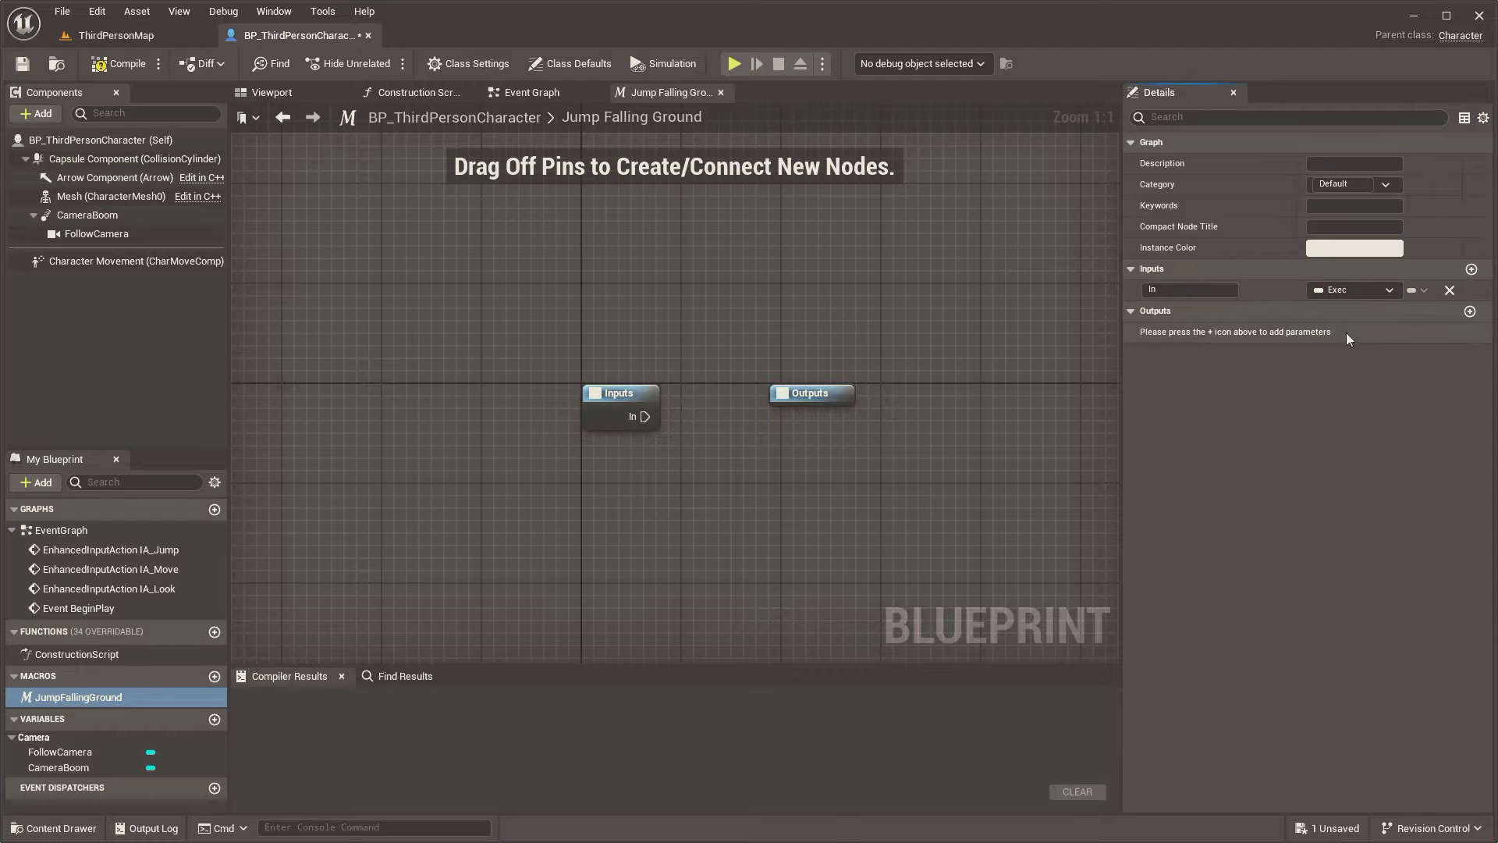
click(1470, 311)
text(Out)
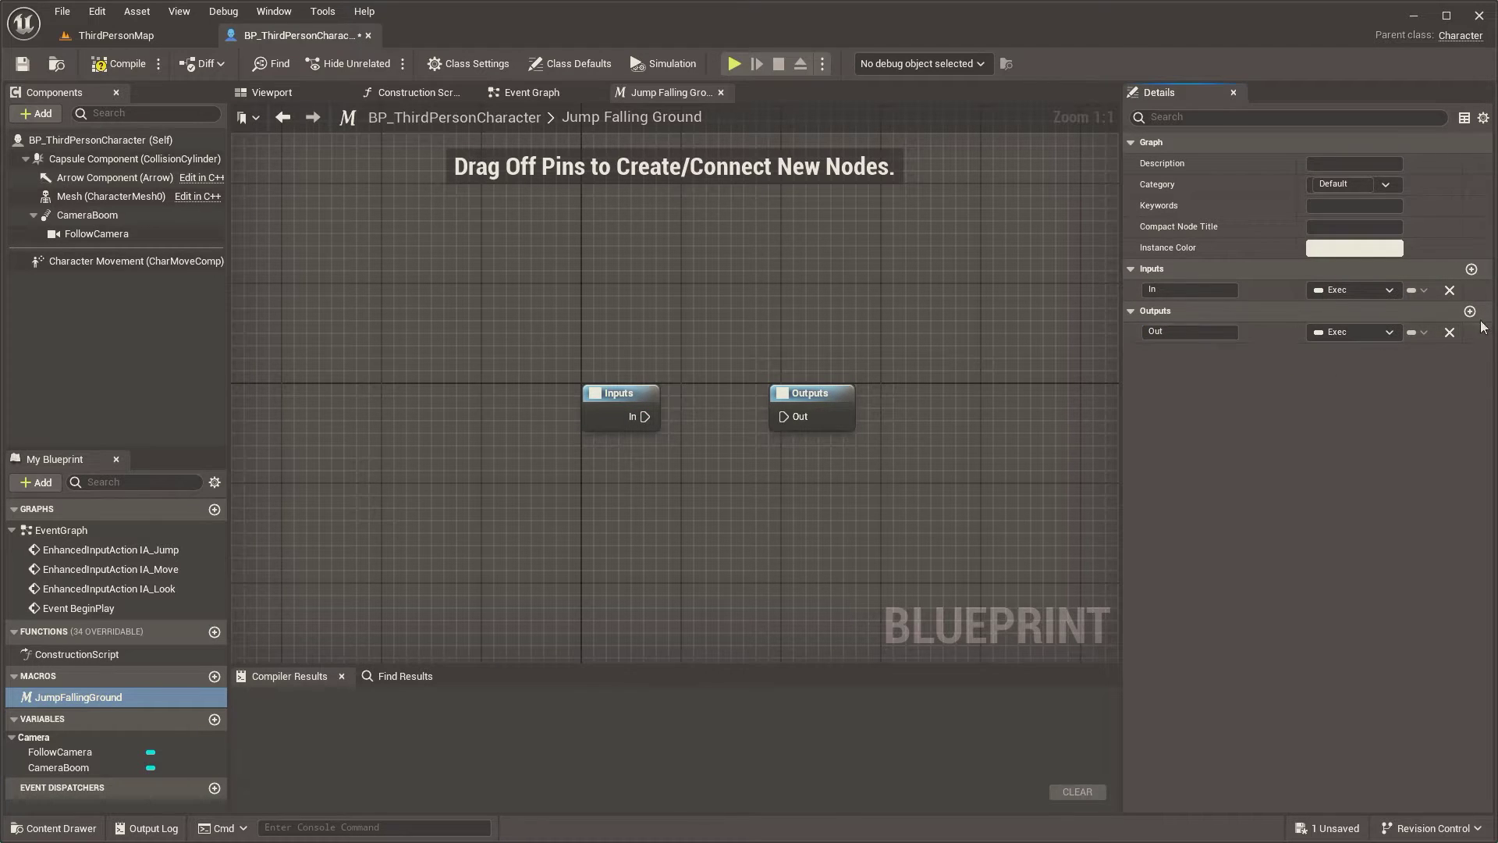
click(1470, 311)
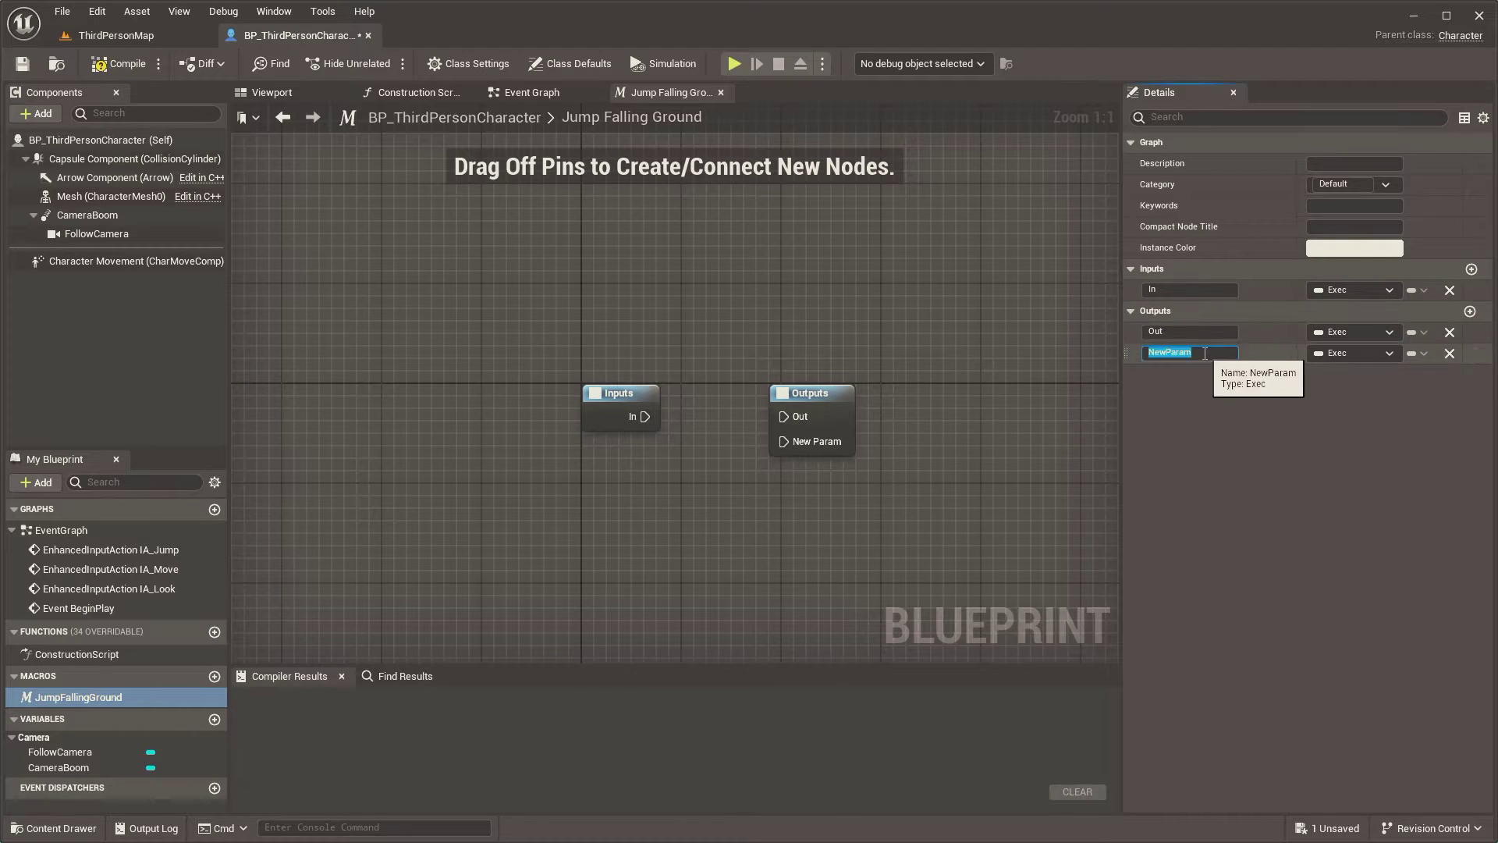
text(Value)
click(1354, 352)
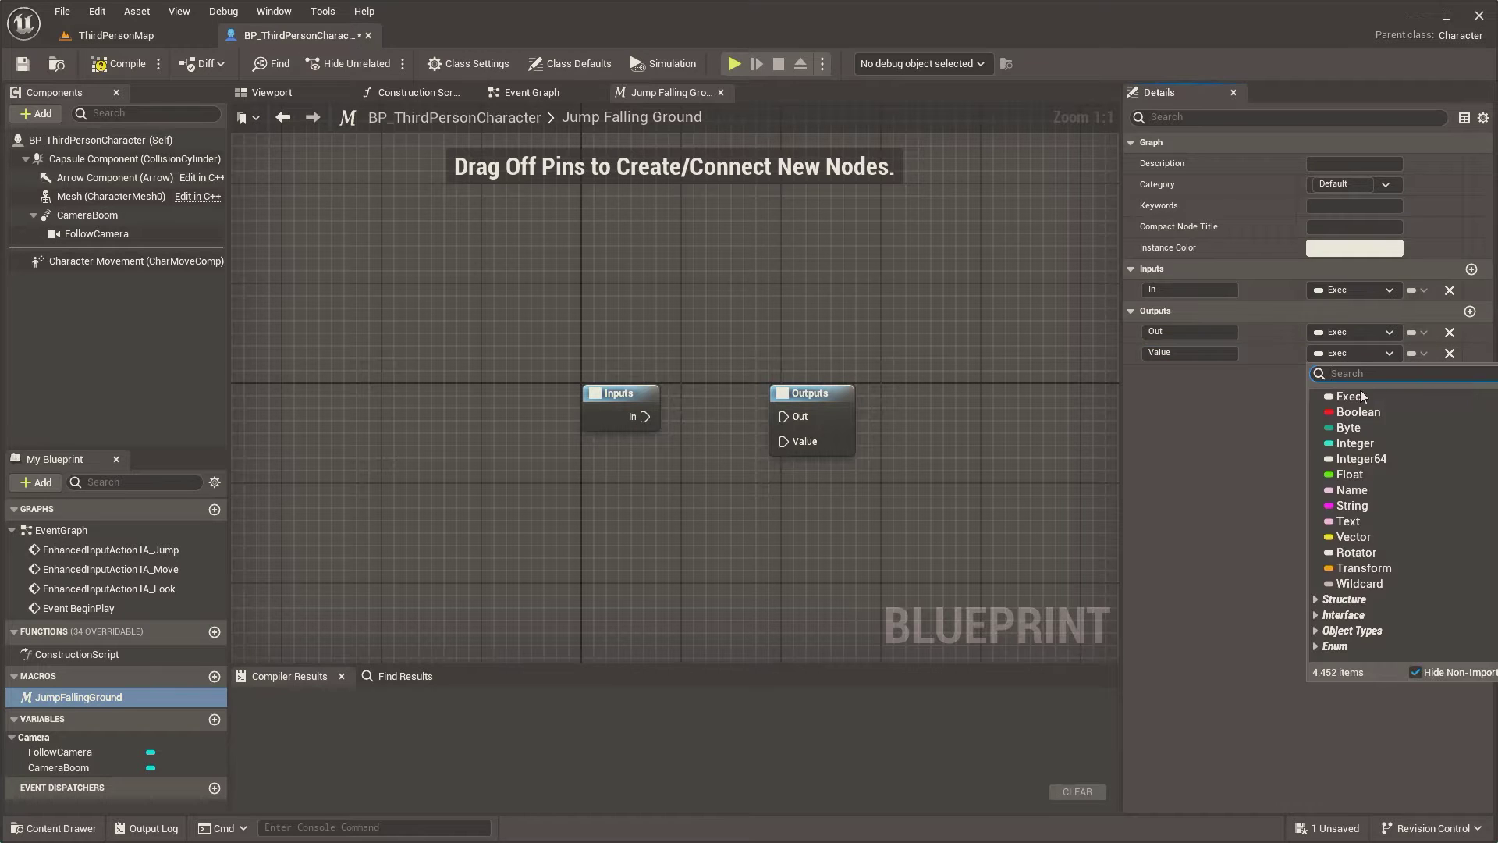
click(1343, 448)
Promote the macro's Value output pin to a variable
drag(797, 425, 882, 425)
right_click(877, 443)
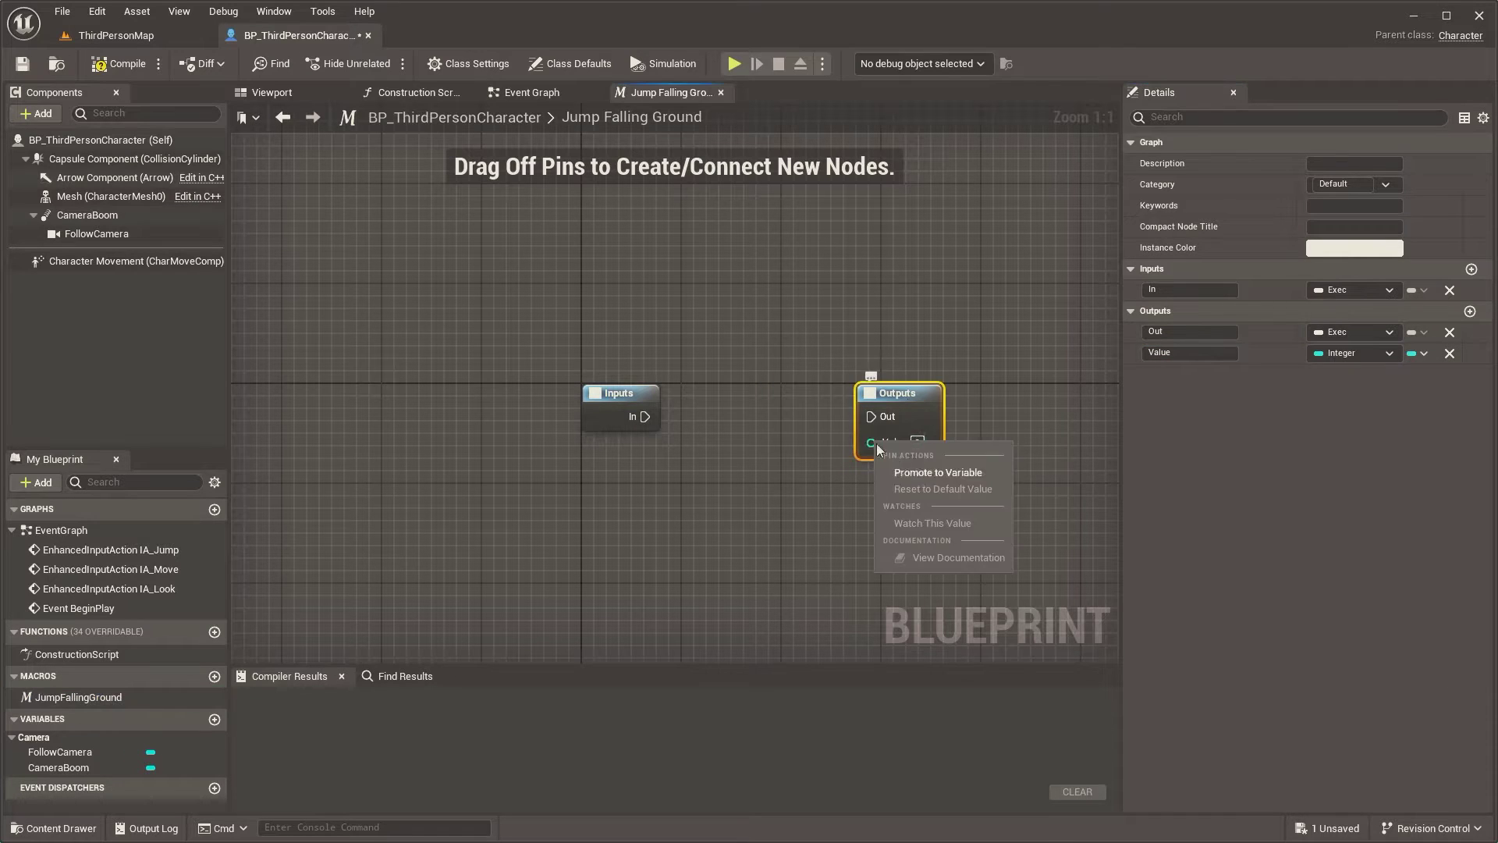
click(906, 471)
Arrange the Value getter and Inputs node to make working room in the macro graph
drag(752, 421, 753, 489)
scroll(753, 494, down, 2)
right_drag(752, 494, 913, 406)
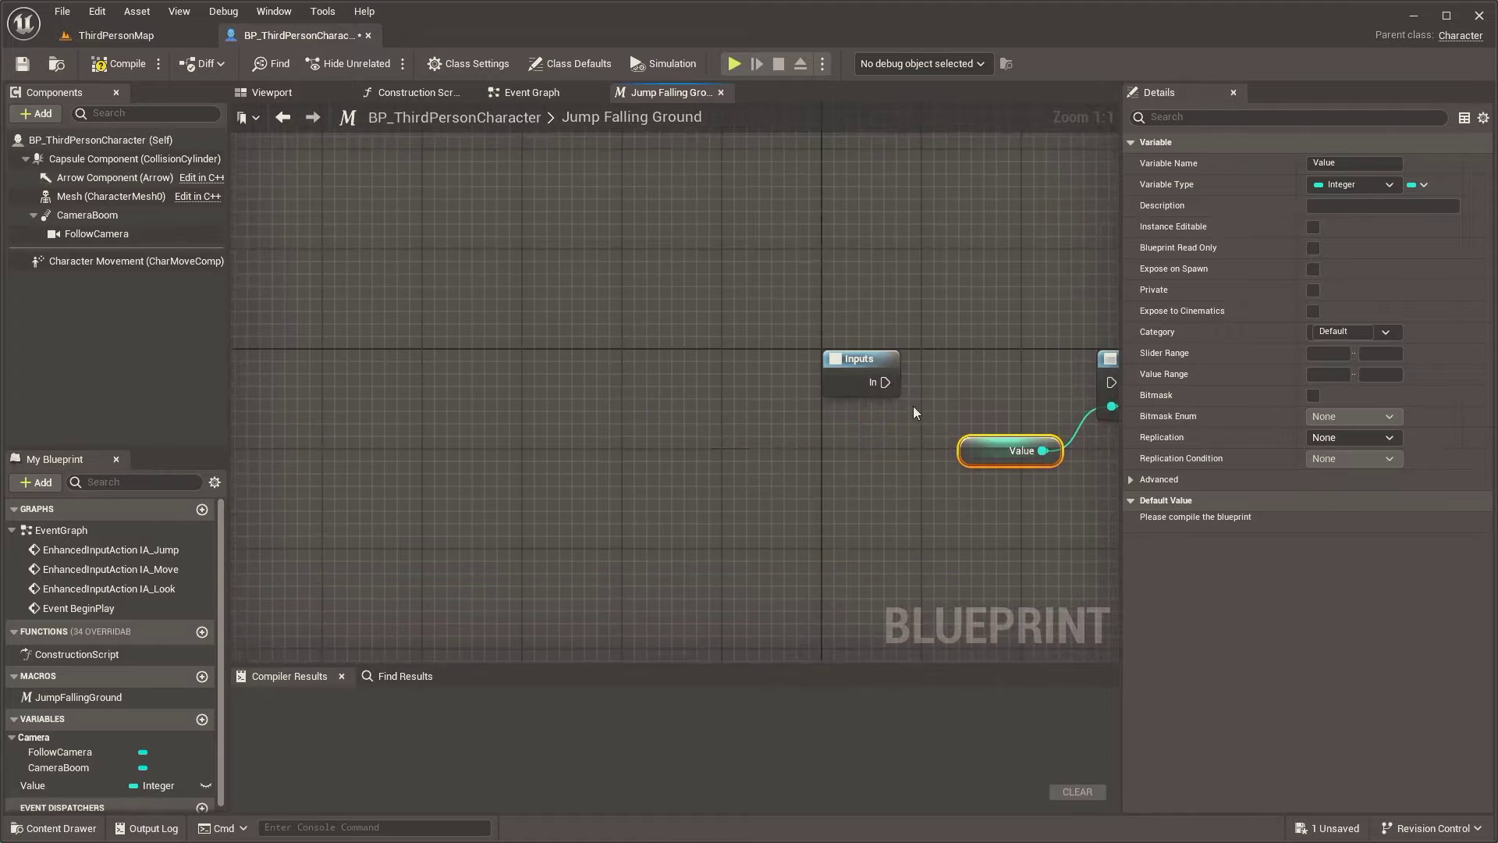
drag(839, 390, 478, 391)
right_drag(355, 392, 389, 431)
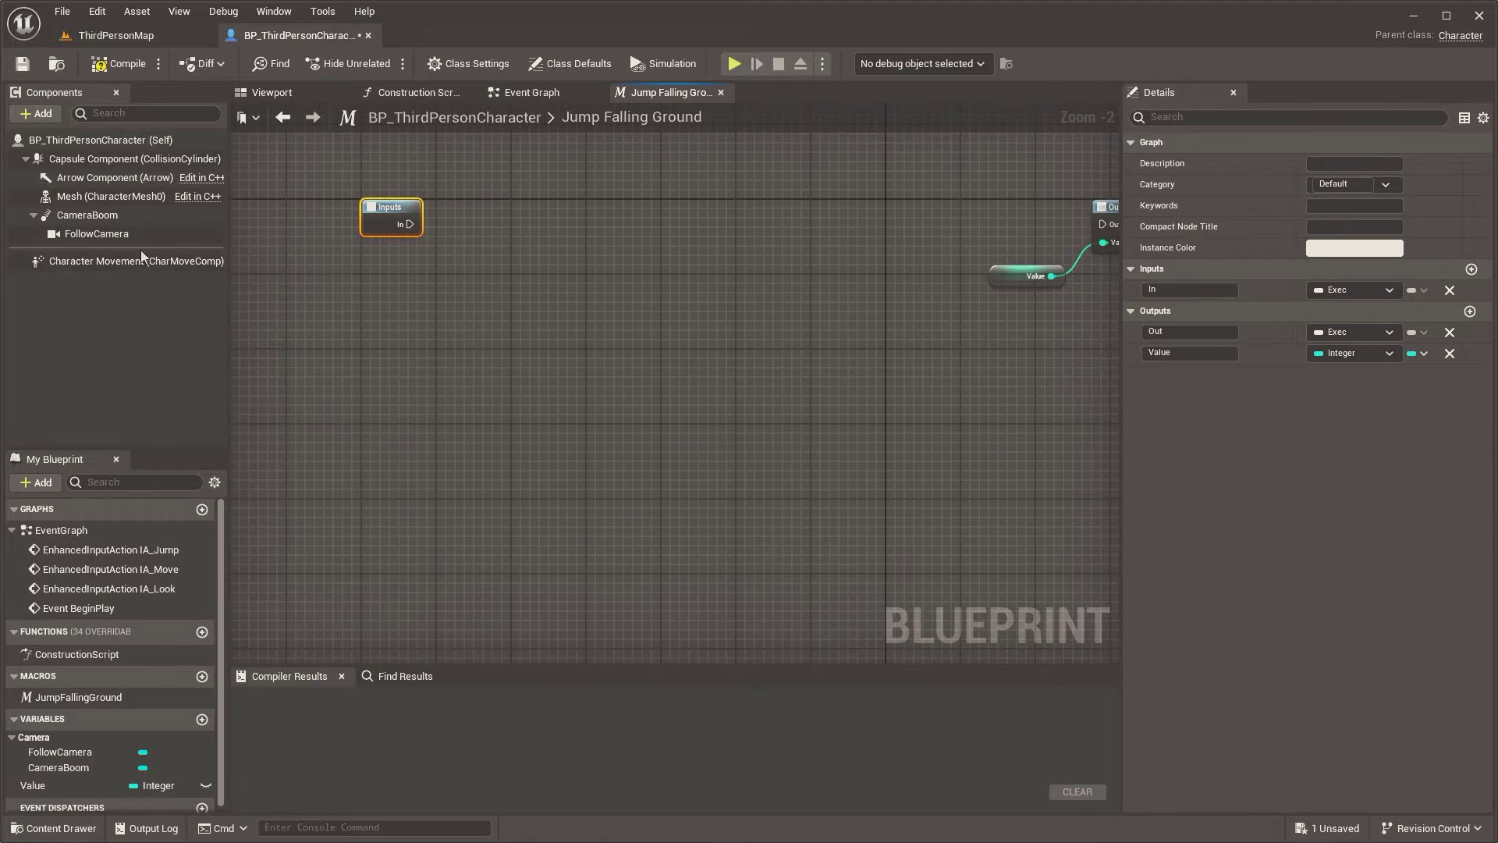
scroll(292, 301, up, 2)
Add Character Movement with a Get Velocity node and split Velocity into X, Y, Z
mouse_move(142, 261)
mouse_down()
mouse_move(292, 302)
mouse_move(439, 312)
mouse_up()
text(get vel)
scroll(505, 610, down, 3)
scroll(506, 611, down, 2)
click(506, 610)
right_click(547, 317)
click(586, 364)
Branch from the In pin on Velocity Z greater than 0
drag(555, 363, 660, 368)
text(>)
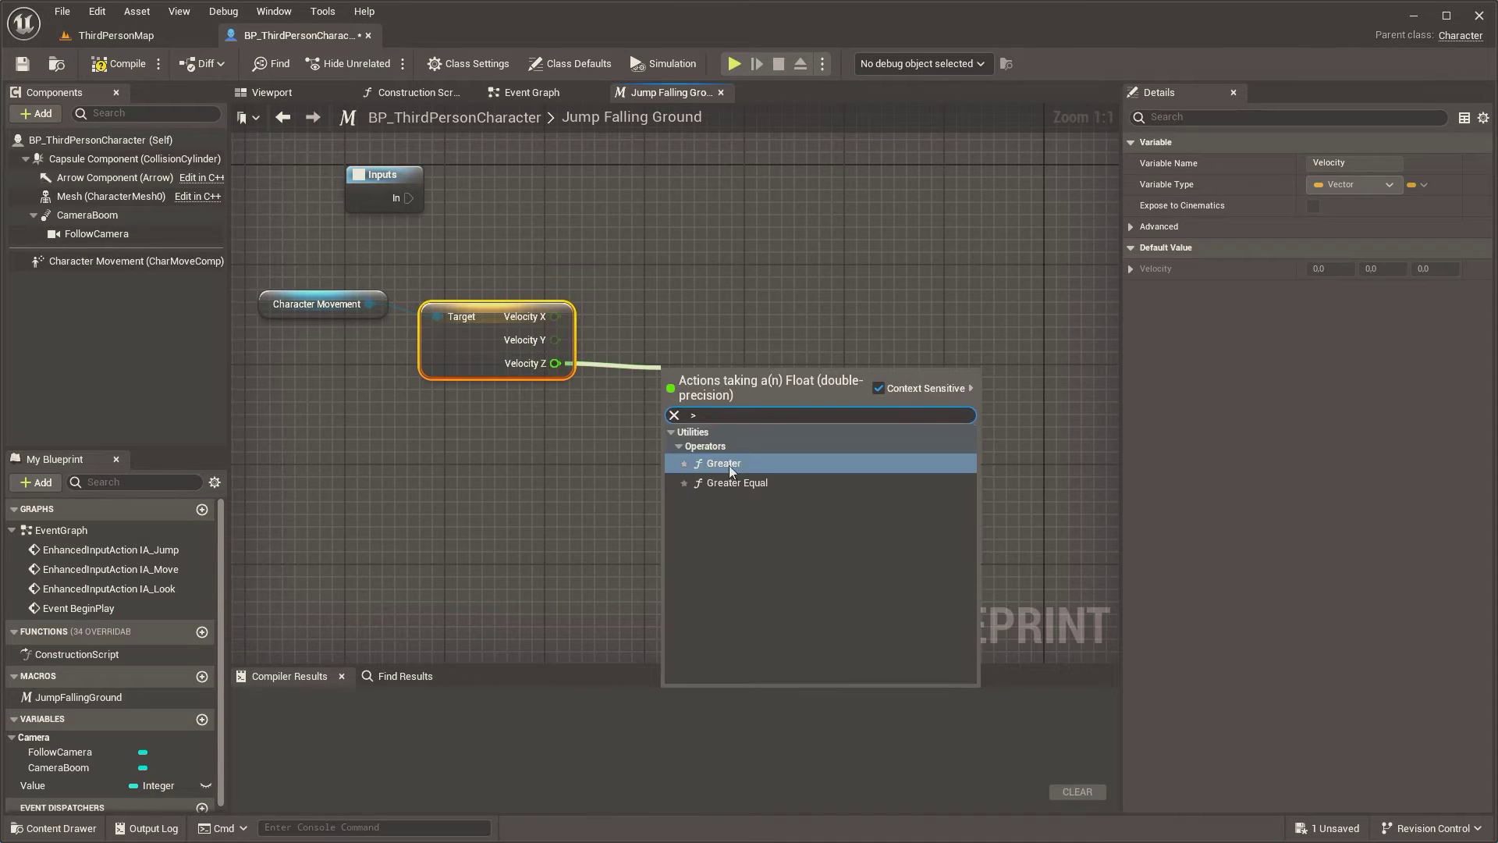
click(729, 468)
right_drag(669, 291, 640, 397)
drag(379, 303, 776, 303)
text(branch)
key(Return)
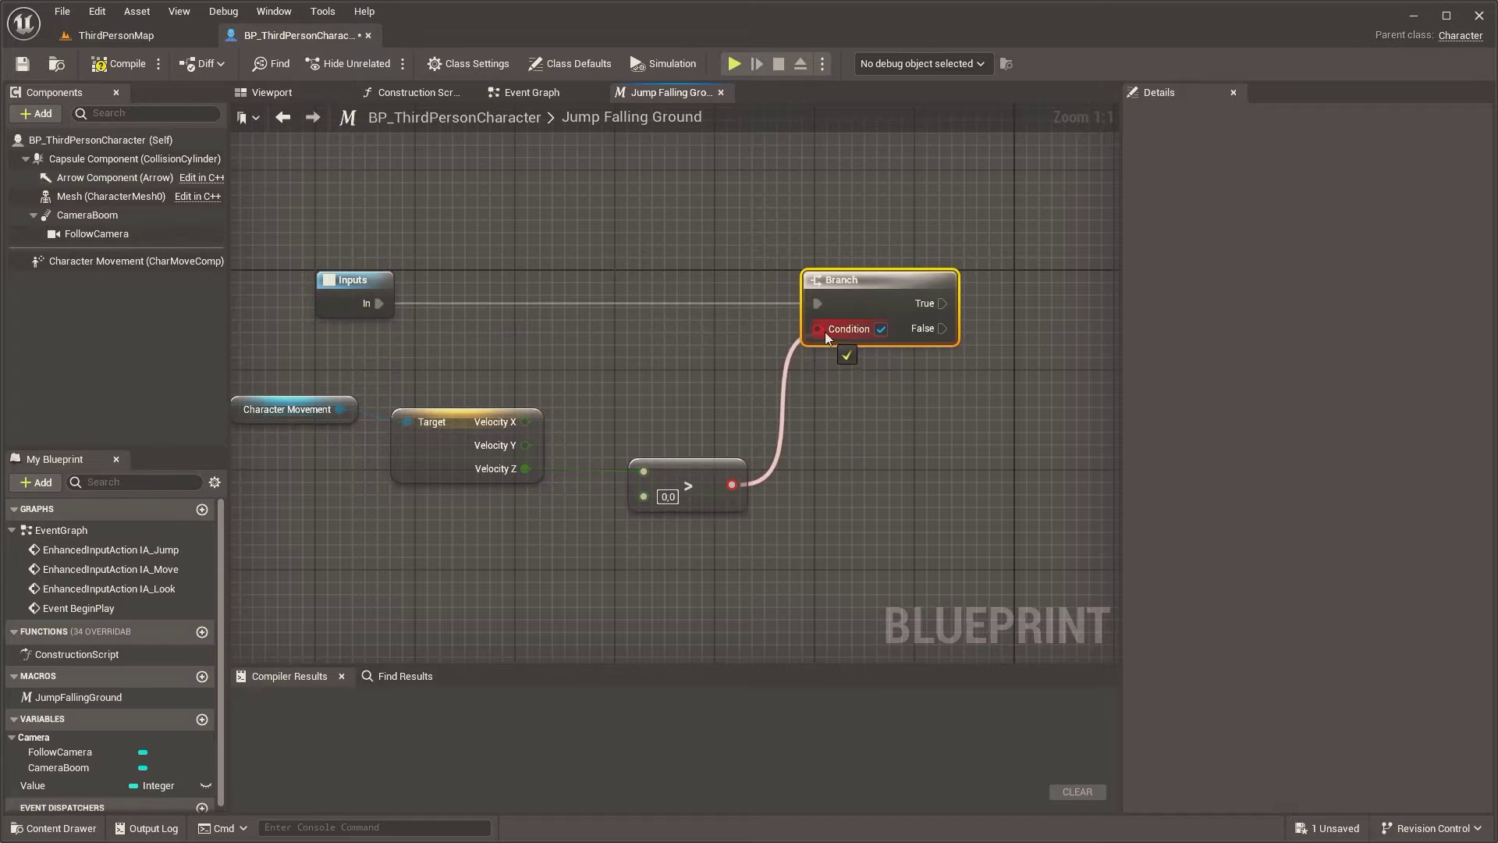
drag(825, 331, 819, 329)
On the Branch's True path, set Value to 1 and wire it to the Out pin
right_drag(861, 380, 611, 345)
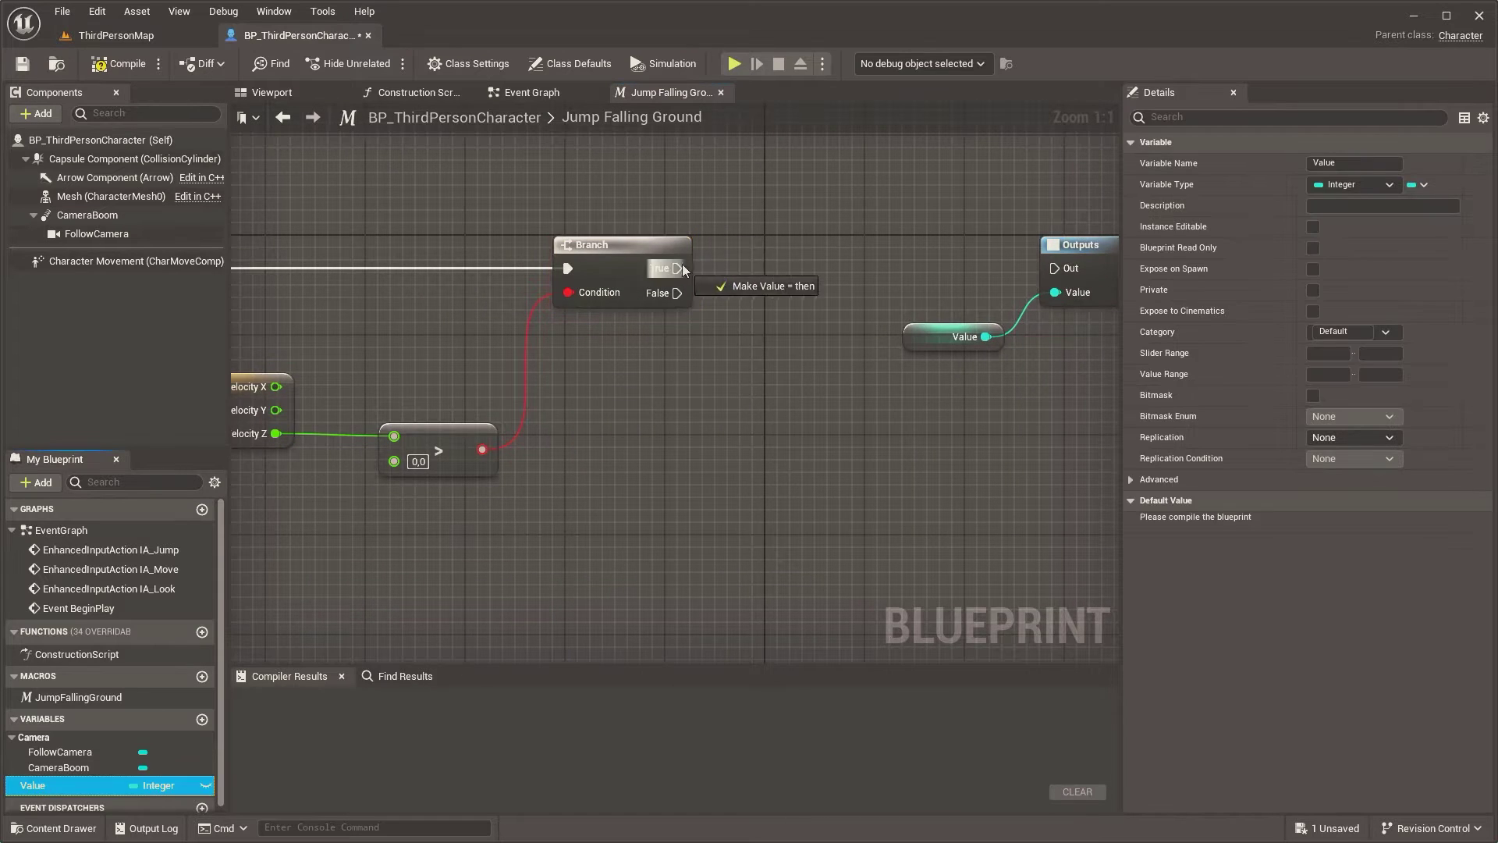
alt+drag(33, 785, 795, 273)
text(1)
scroll(843, 365, down, 2)
drag(537, 252, 766, 362)
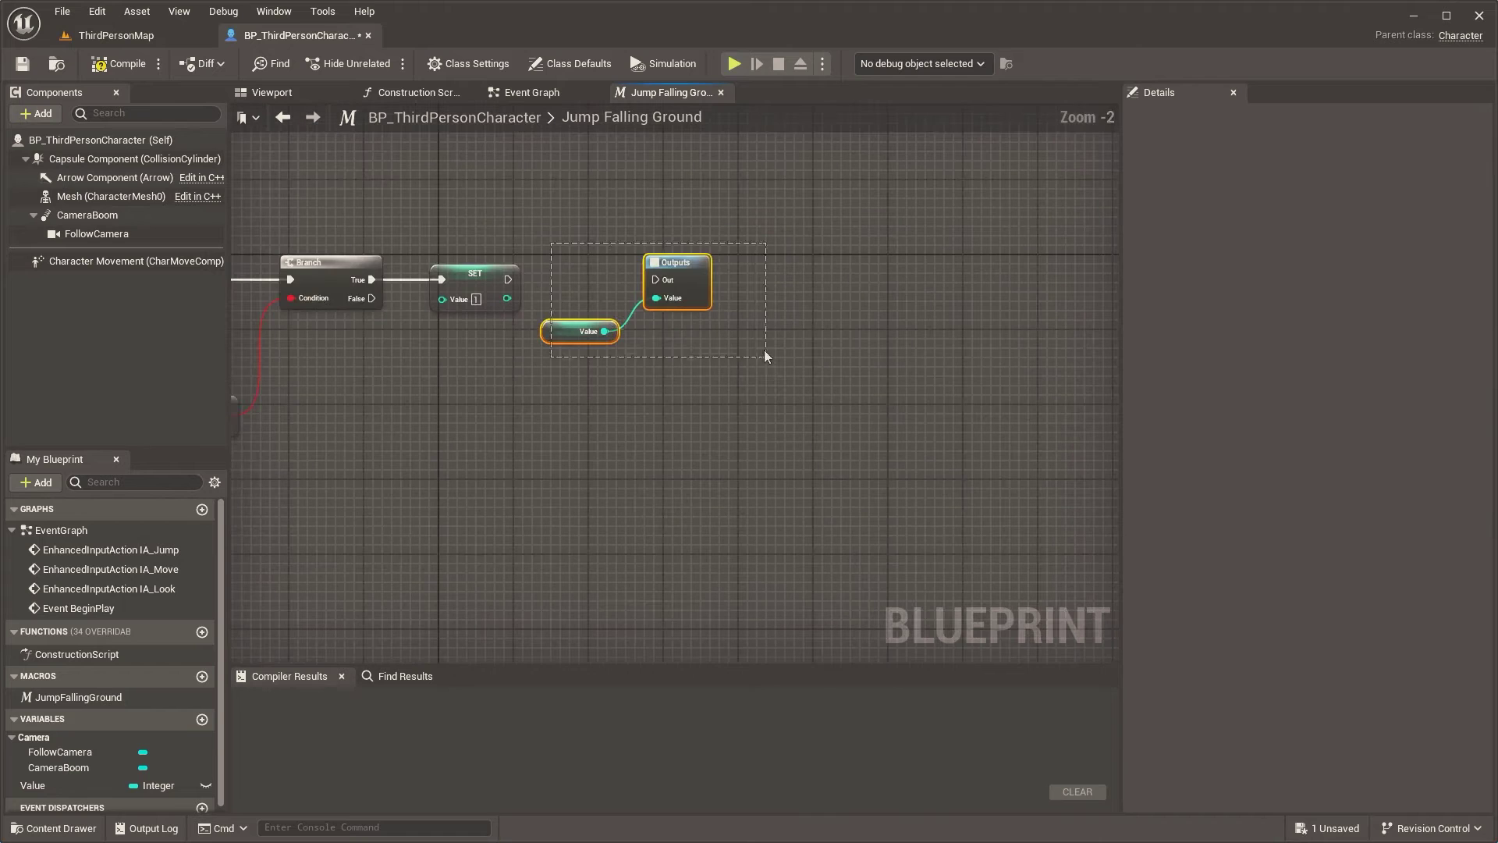
drag(594, 328, 958, 341)
drag(508, 279, 1022, 290)
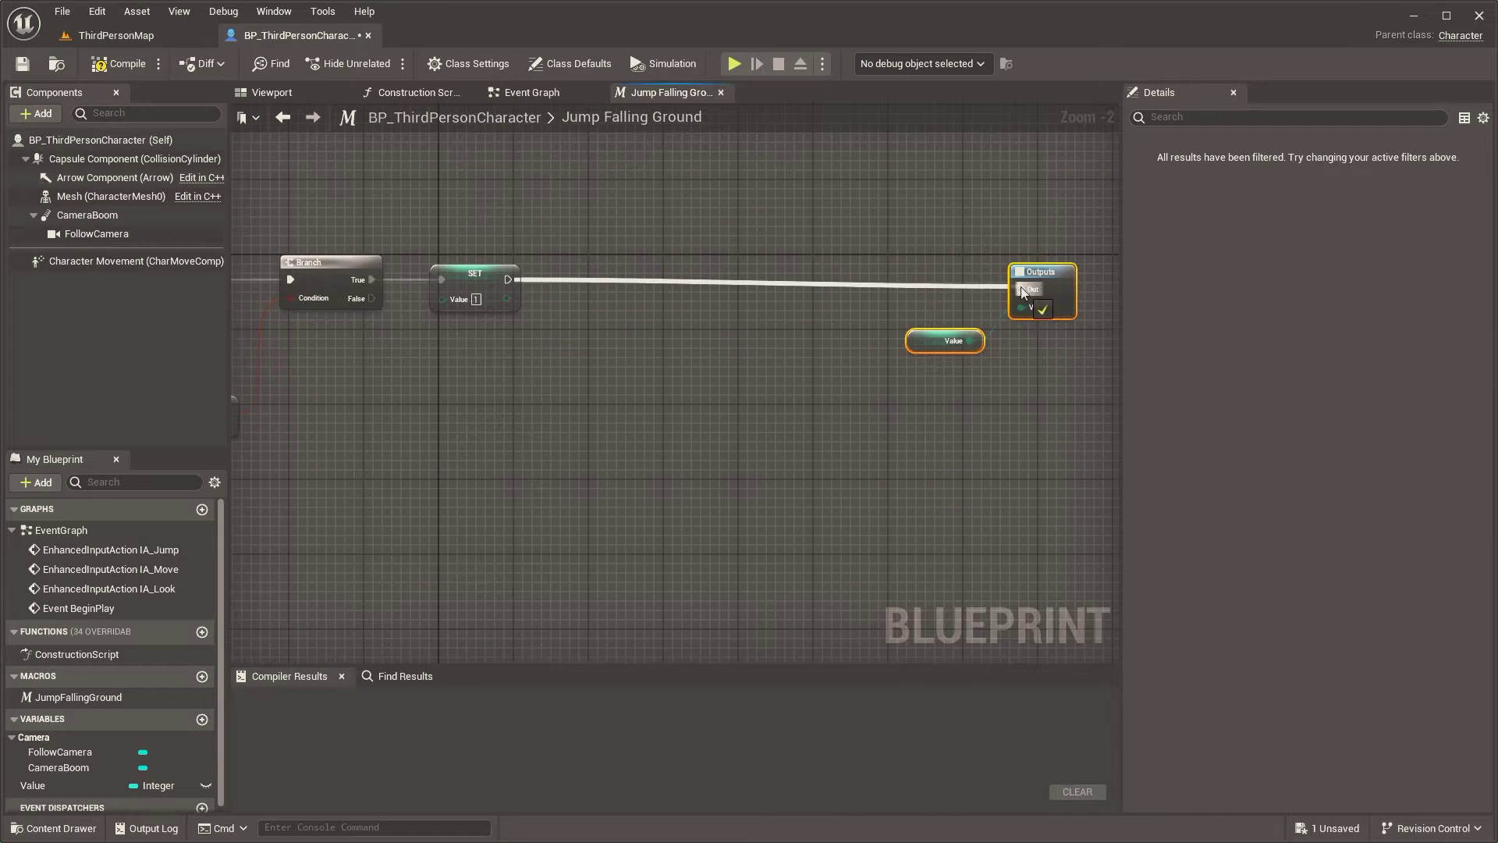
right_drag(490, 357, 784, 300)
drag(665, 241, 588, 466)
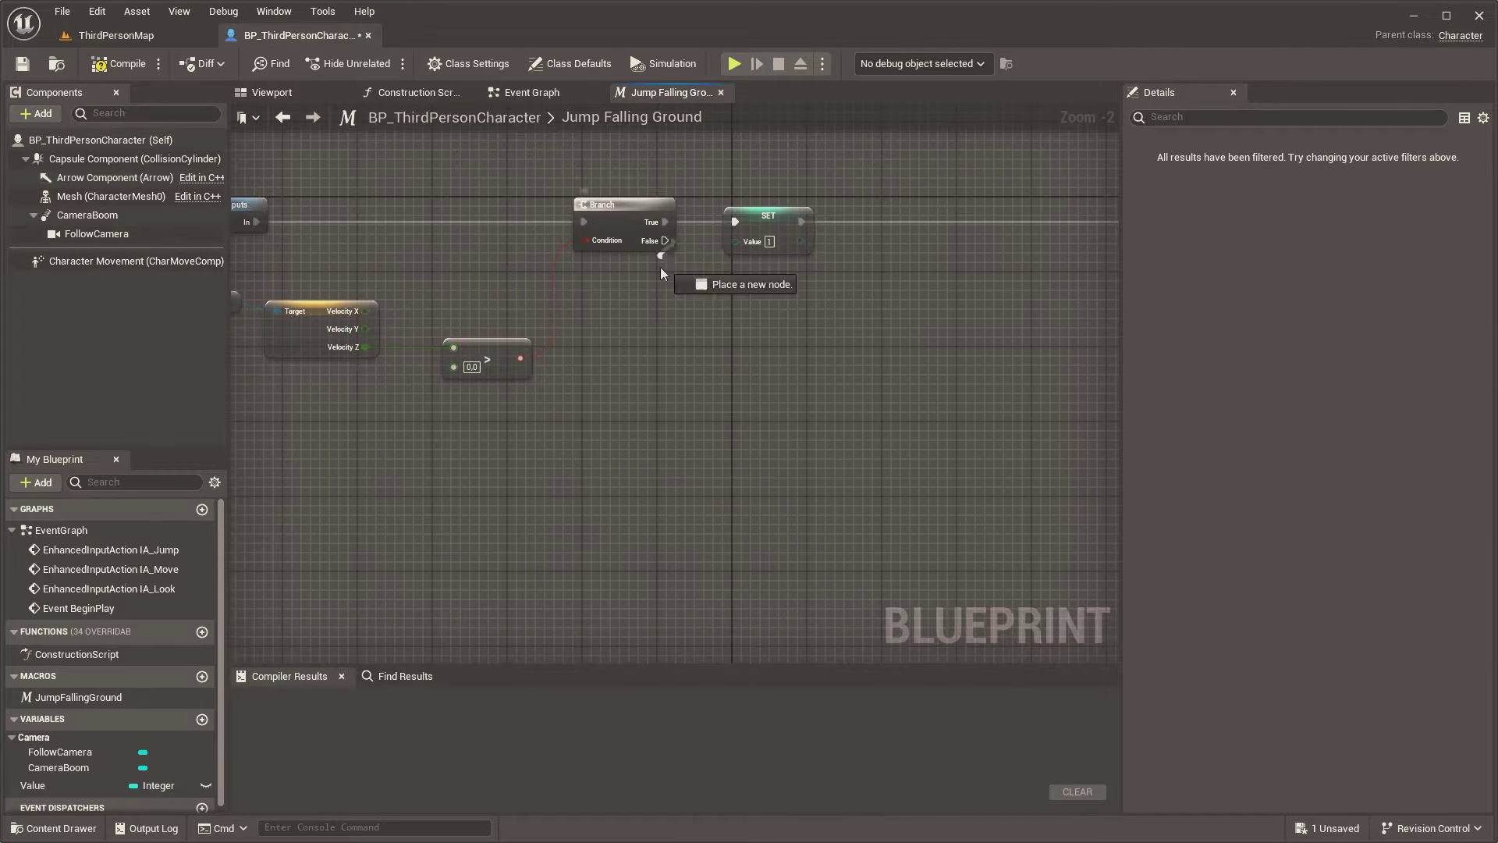
Add a second Branch on the first Branch's False output
text(branch)
key(Return)
scroll(607, 513, up, 2)
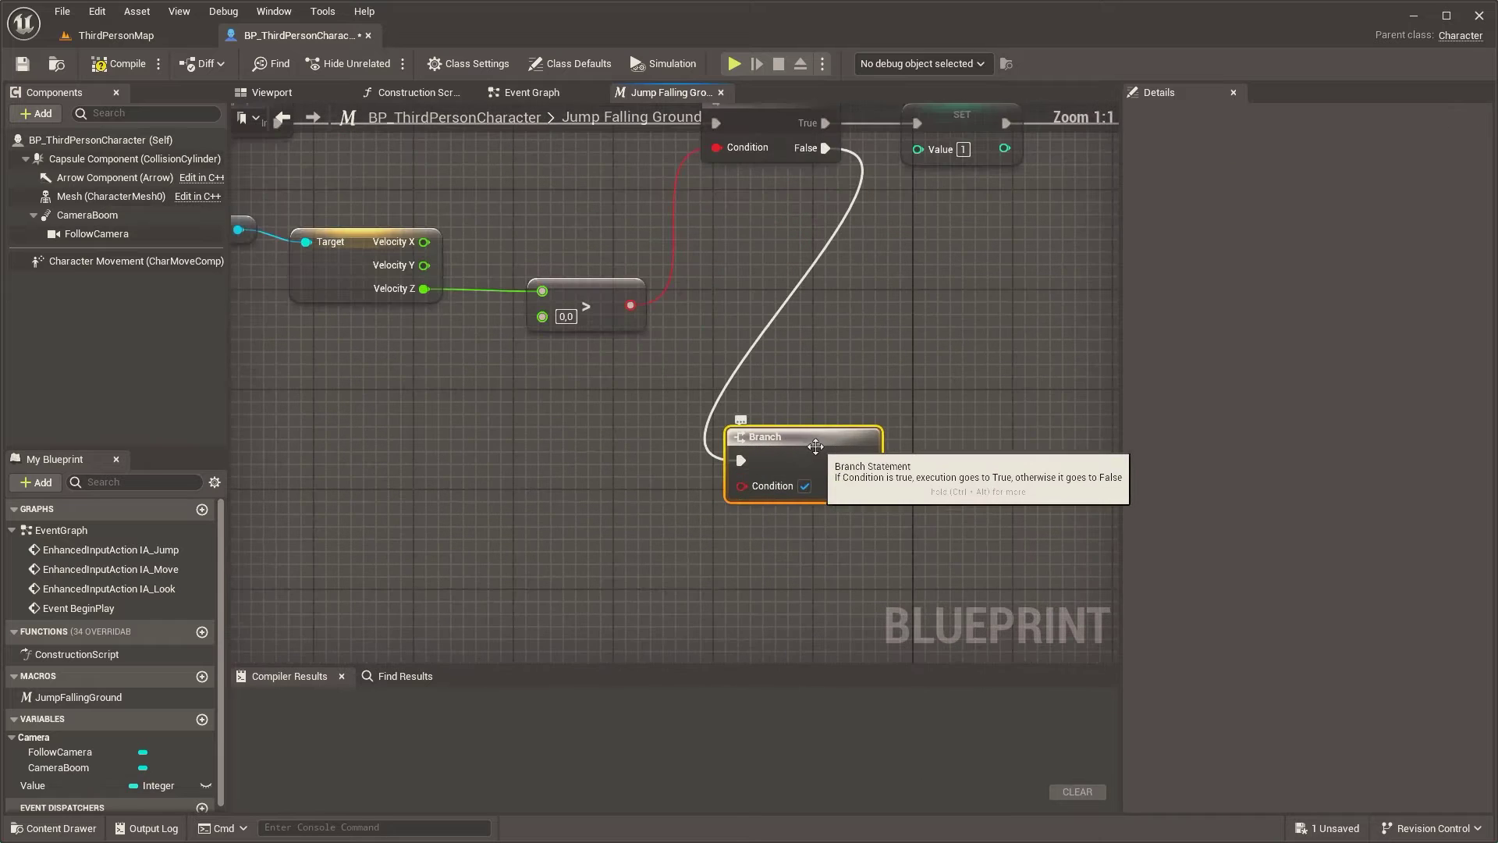
right_drag(402, 343, 681, 315)
Compare Velocity Z less than 0 and feed the result into an AND node
drag(765, 362, 801, 443)
text(<)
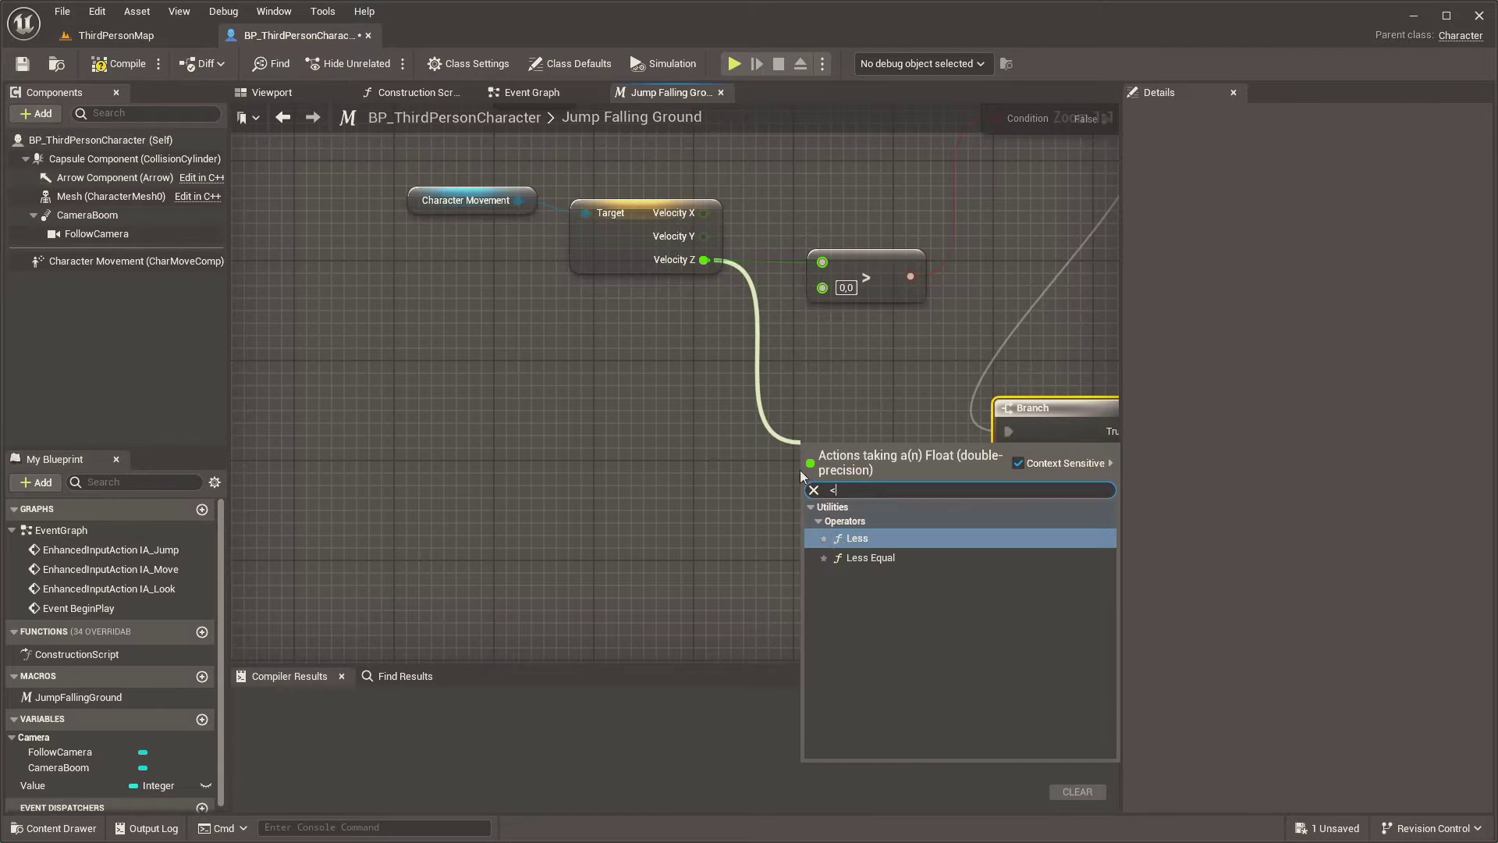
click(839, 539)
scroll(741, 484, down, 3)
right_drag(741, 483, 618, 468)
drag(551, 414, 739, 415)
scroll(442, 450, up, 2)
drag(444, 450, 516, 438)
text(and bo)
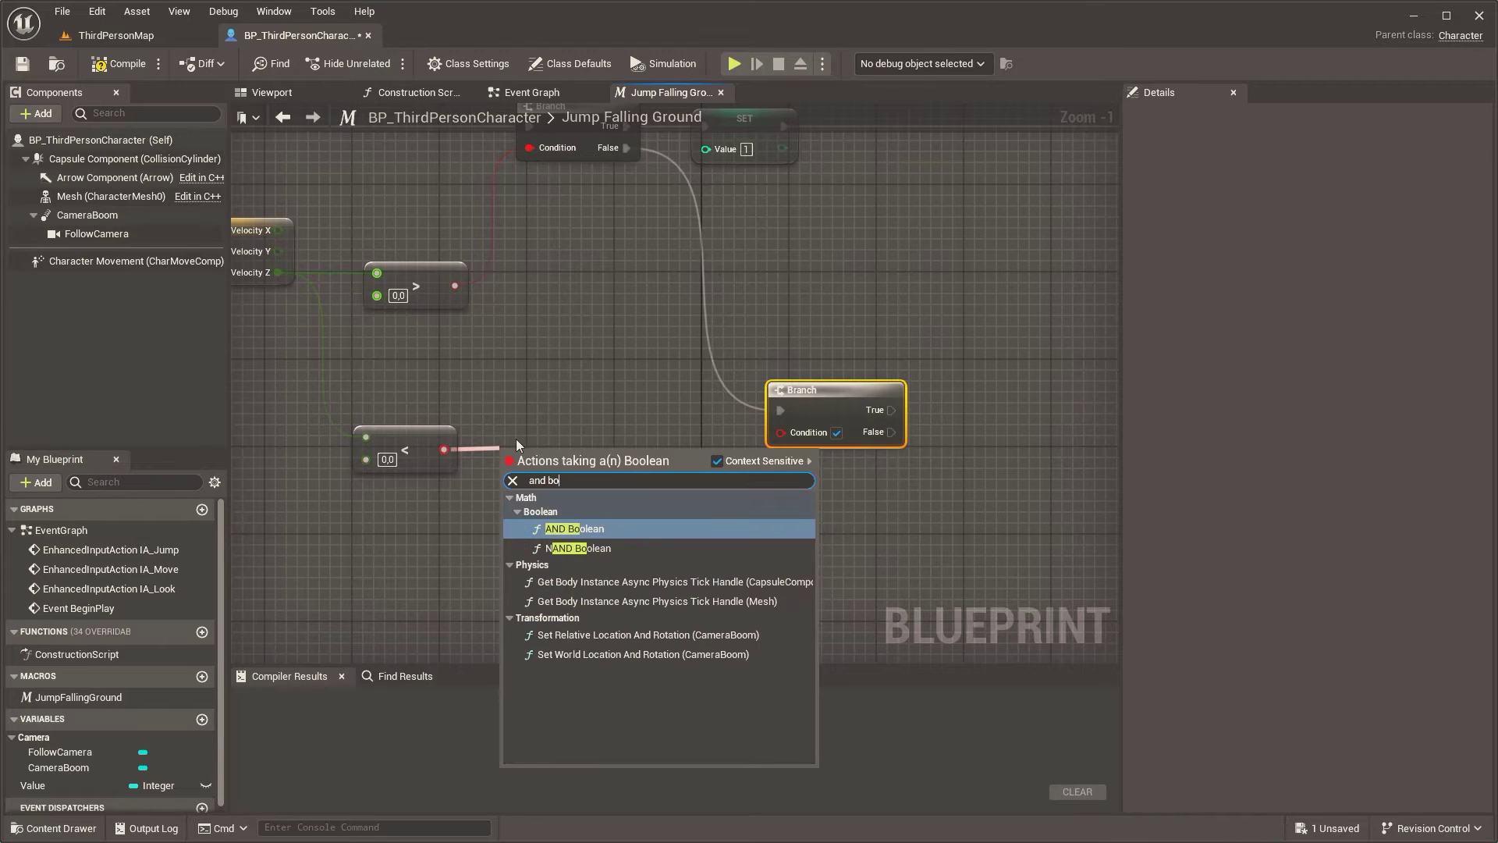
click(568, 535)
Add Is Falling as the AND's second input and drive the second Branch's condition with it
right_drag(424, 493, 928, 474)
mouse_move(538, 208)
mouse_down()
mouse_move(359, 496)
mouse_move(640, 502)
mouse_up()
text(is falling)
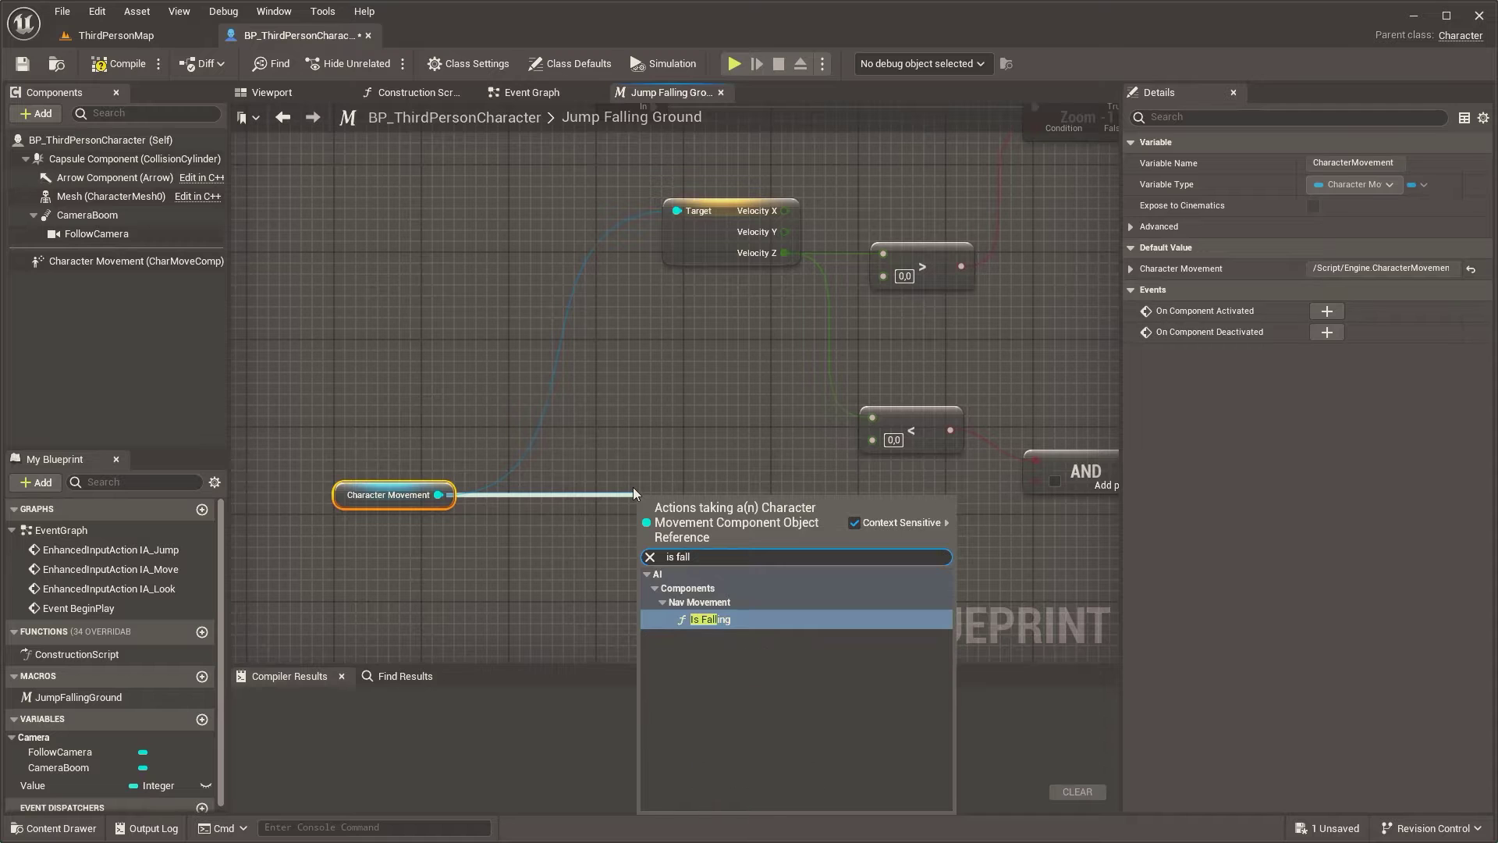
click(708, 611)
drag(802, 533, 1035, 480)
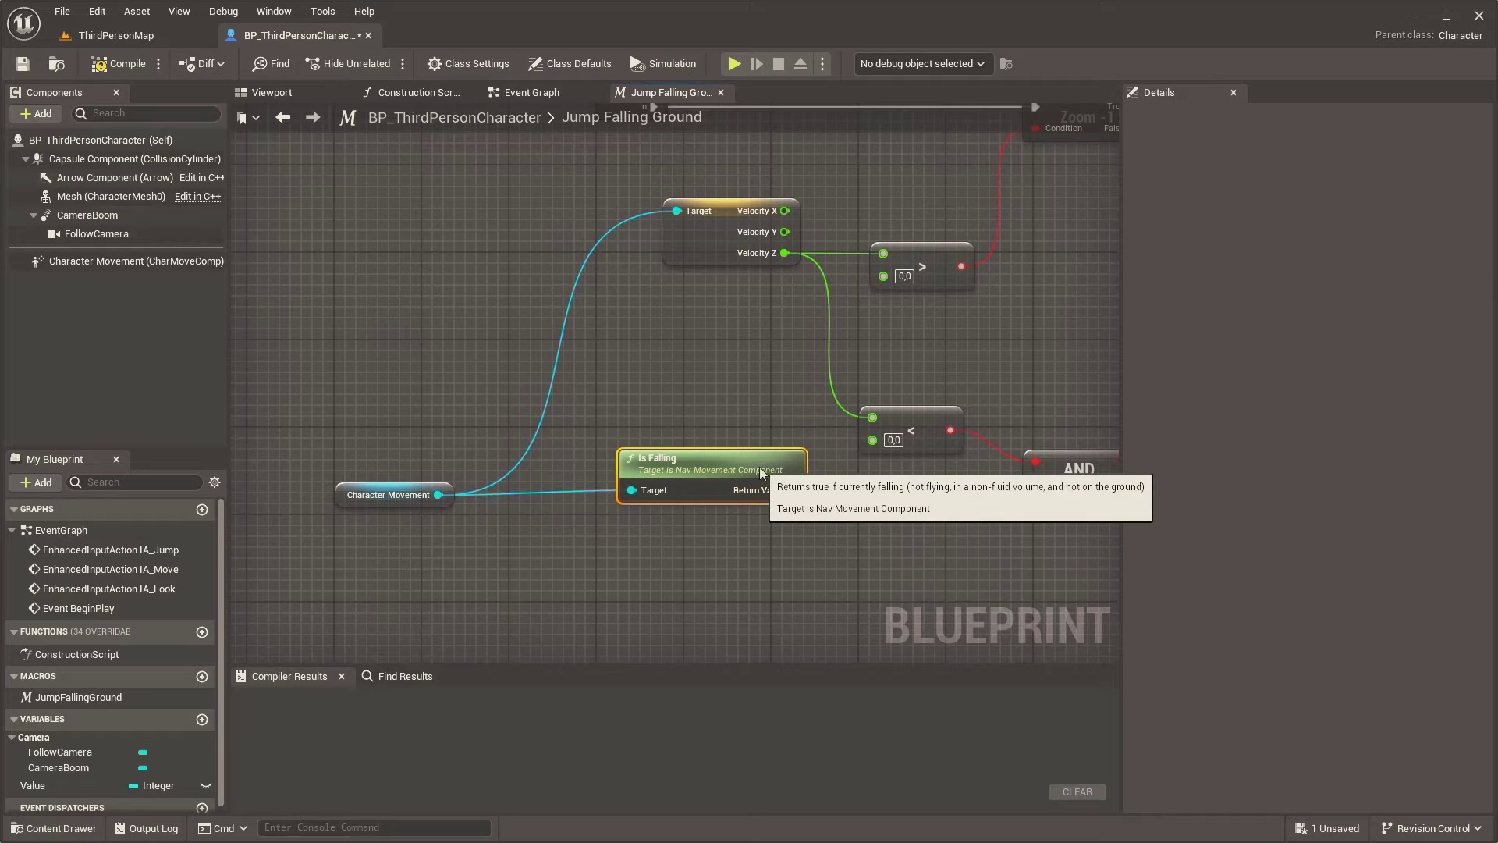
right_drag(906, 519, 396, 551)
drag(618, 494, 785, 449)
Copy the SET node, set it to 2, and wire second Branch True through it to Out
right_drag(785, 449, 492, 540)
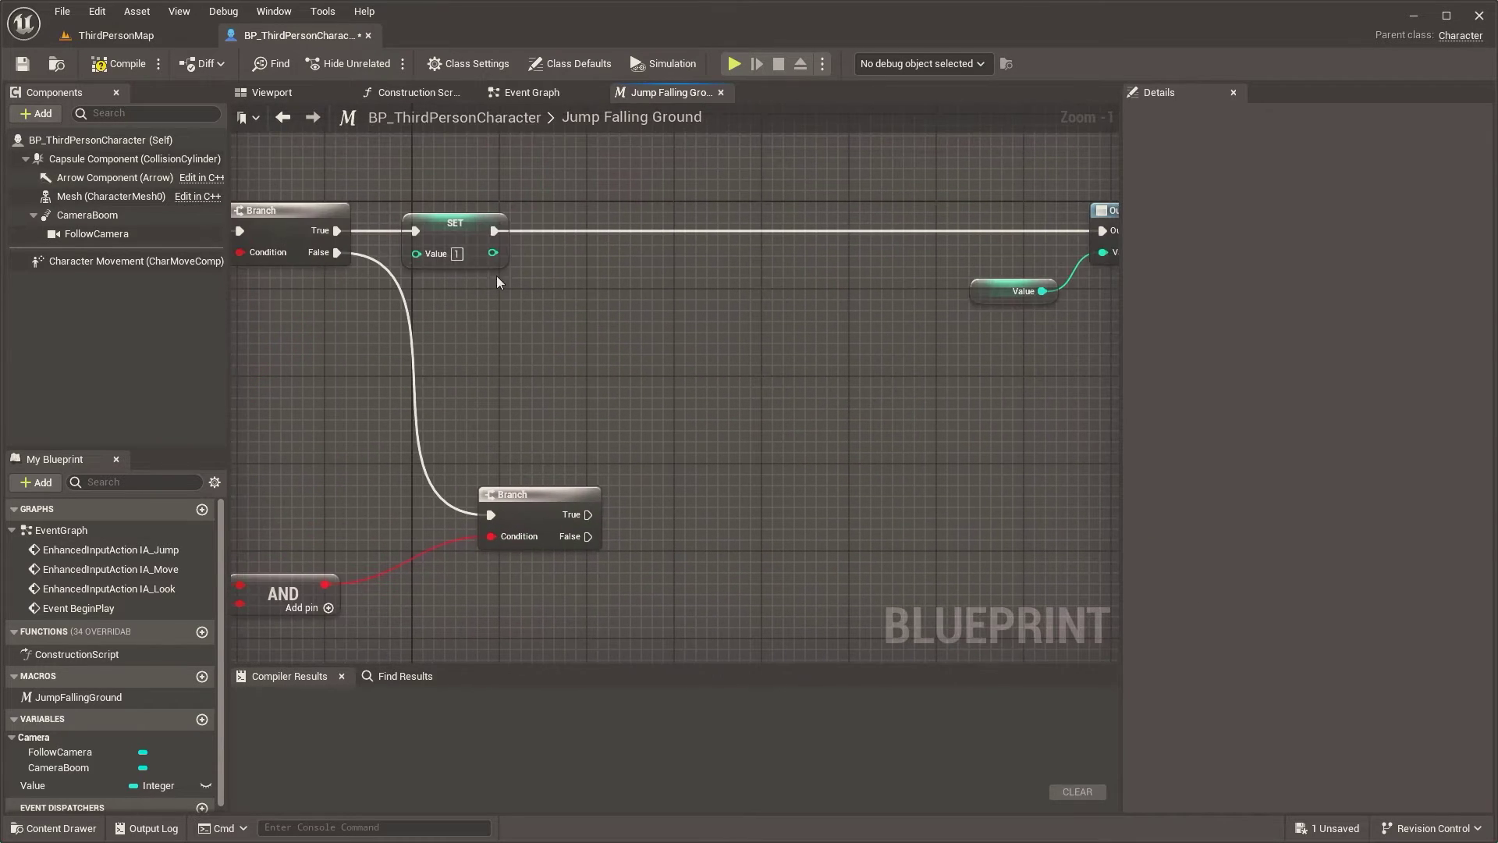
click(512, 231)
key(ctrl+c)
key(ctrl+v)
drag(588, 514, 742, 498)
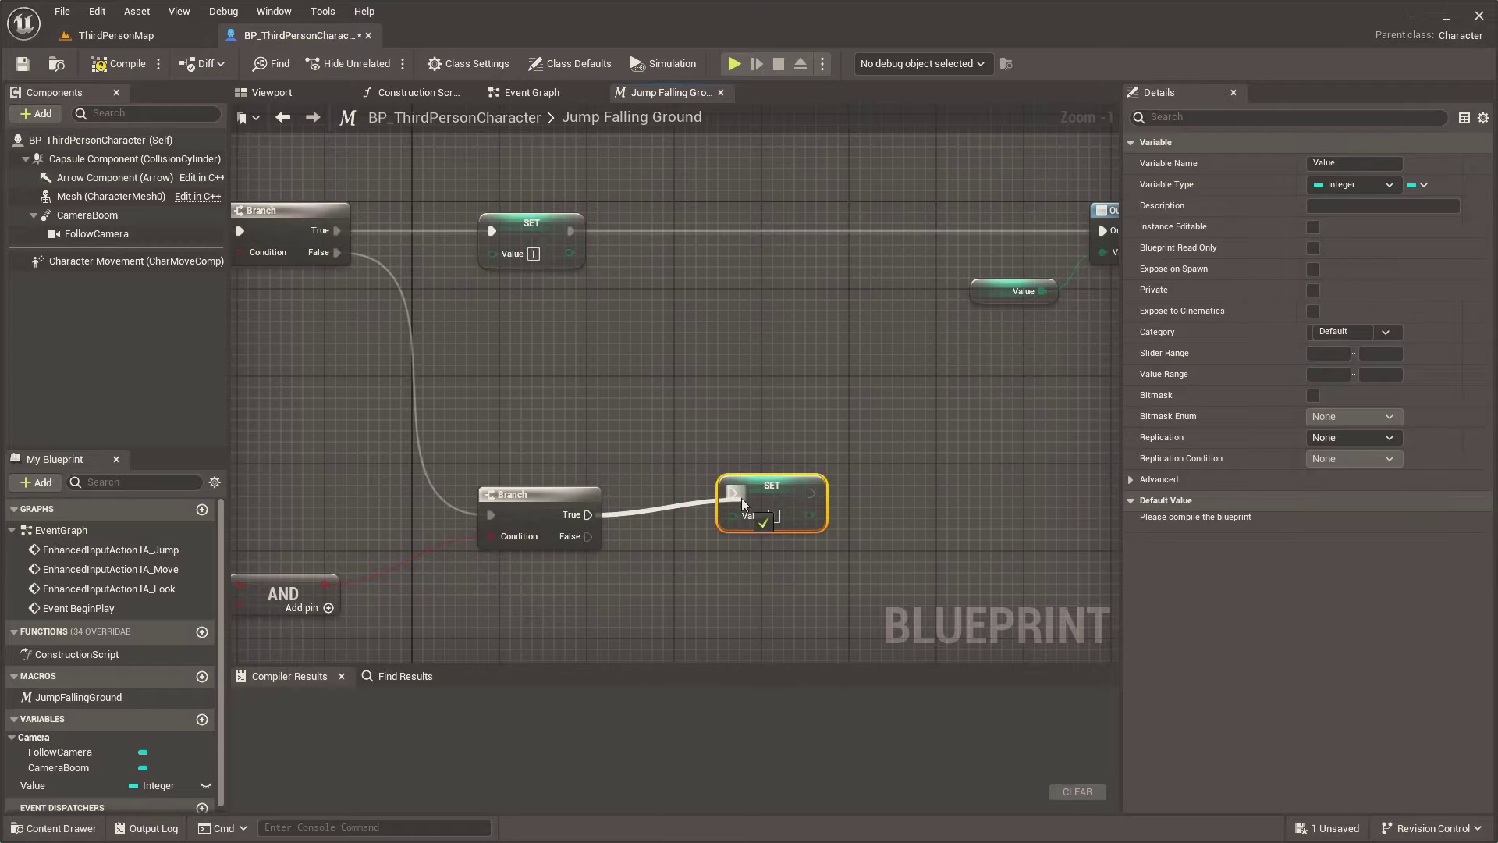
text(2)
click(849, 516)
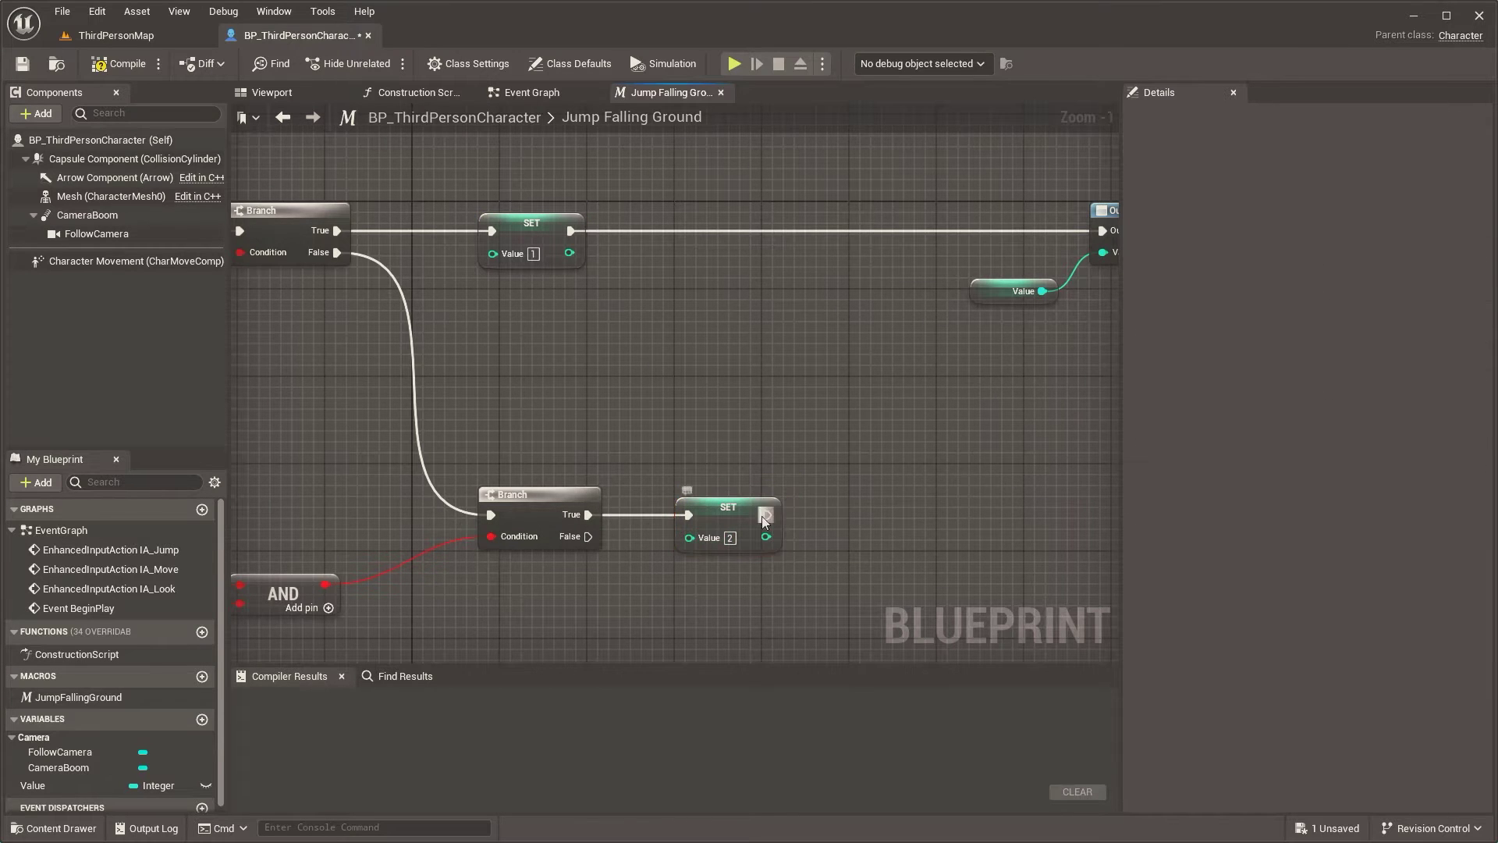
drag(768, 515, 1102, 230)
right_drag(686, 456, 972, 262)
Add an Is Moving on Ground node from Character Movement
scroll(377, 254, down, 1)
mouse_move(376, 254)
mouse_down()
mouse_move(377, 344)
mouse_move(587, 337)
mouse_up()
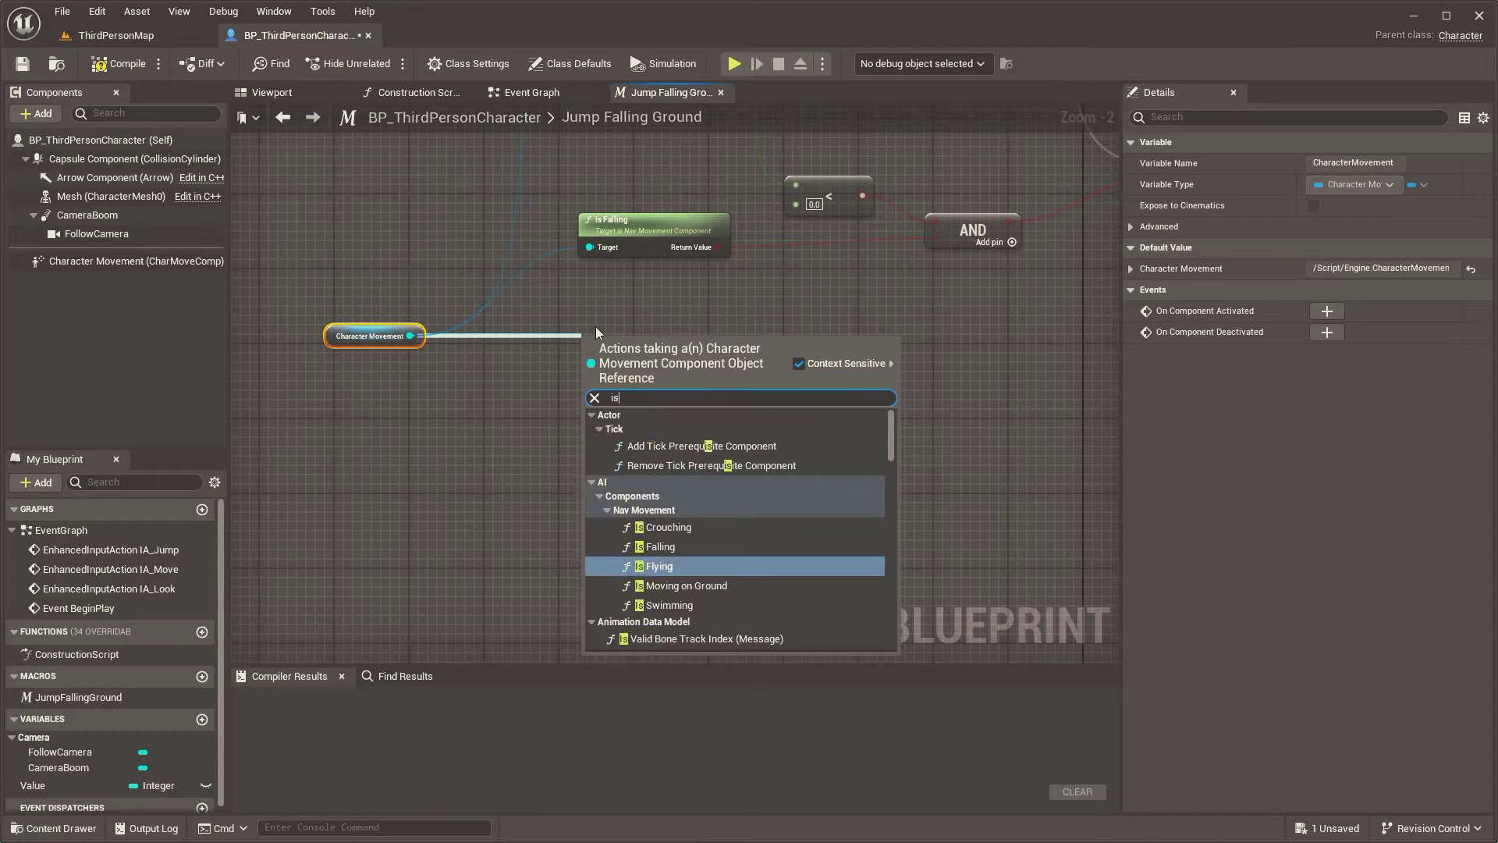
text(is)
click(672, 529)
right_drag(687, 489, 682, 538)
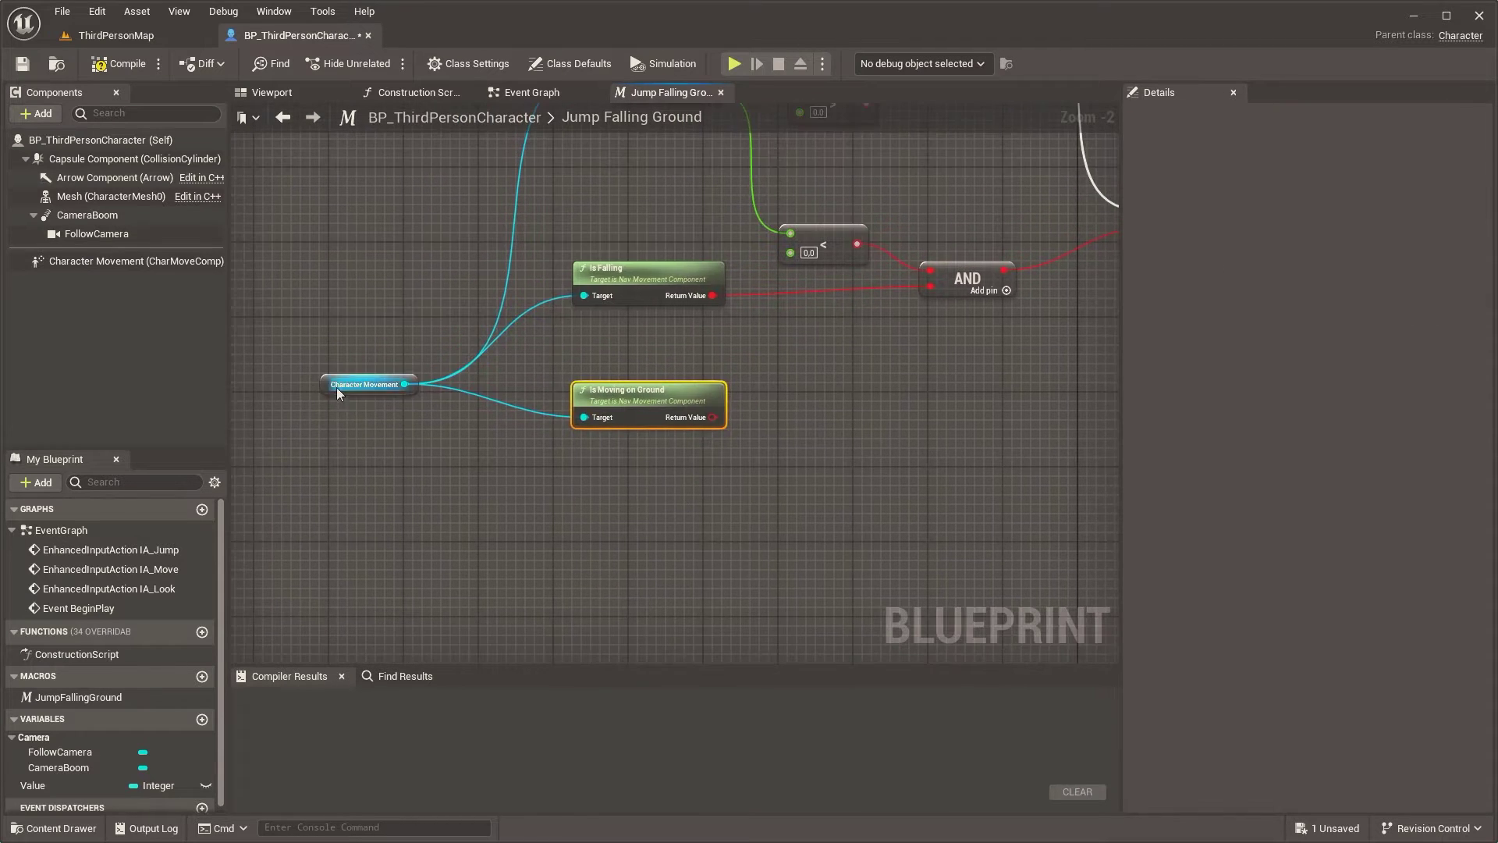
click(375, 384)
right_drag(1108, 265, 845, 309)
Add a Branch on Is Moving on Ground, fed from the previous Branch's False output
drag(369, 458, 893, 442)
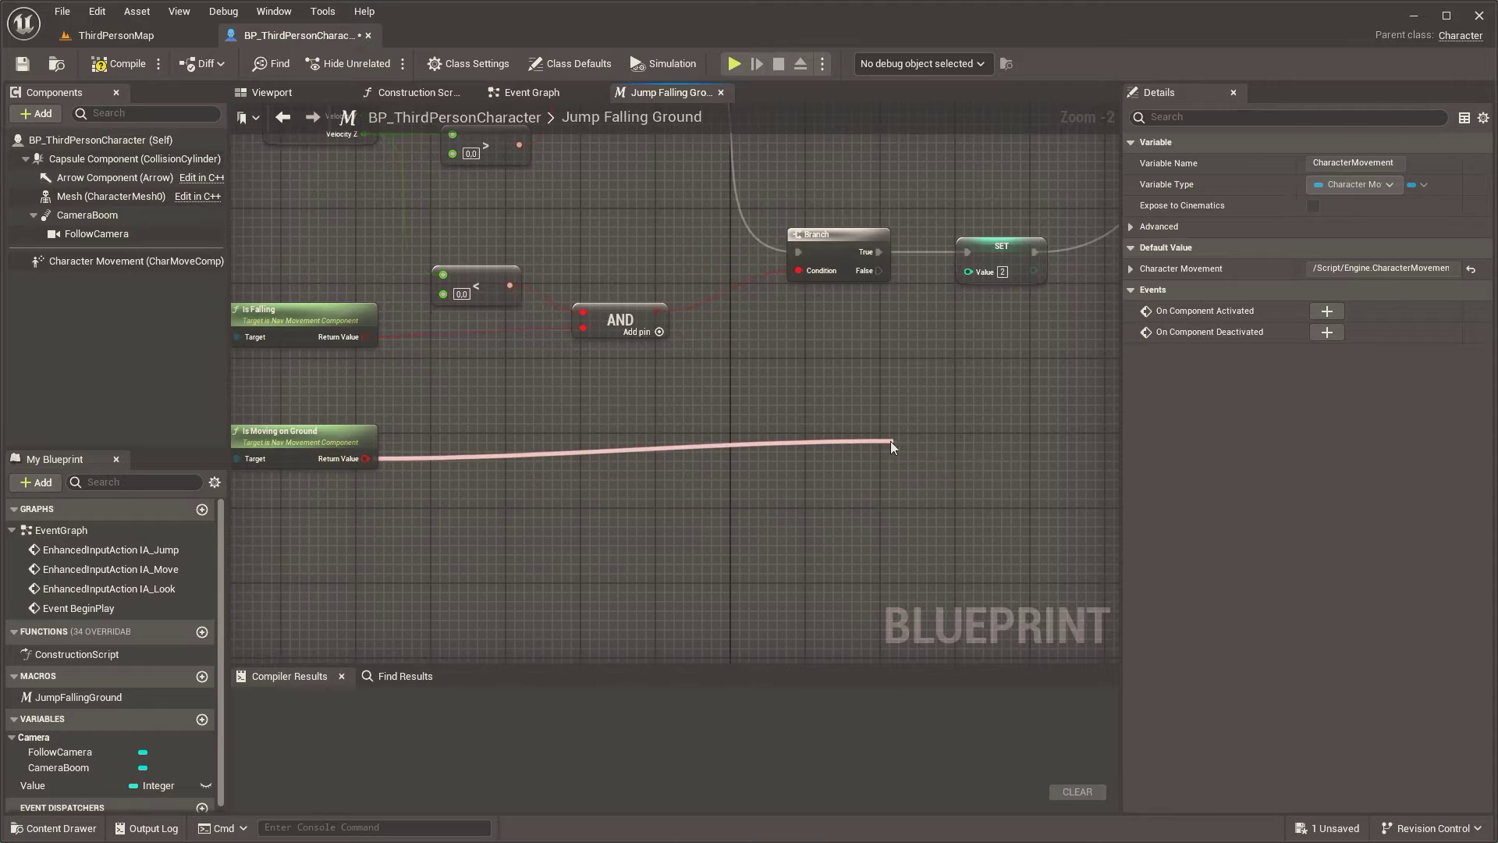
scroll(944, 546, down, 2)
click(955, 578)
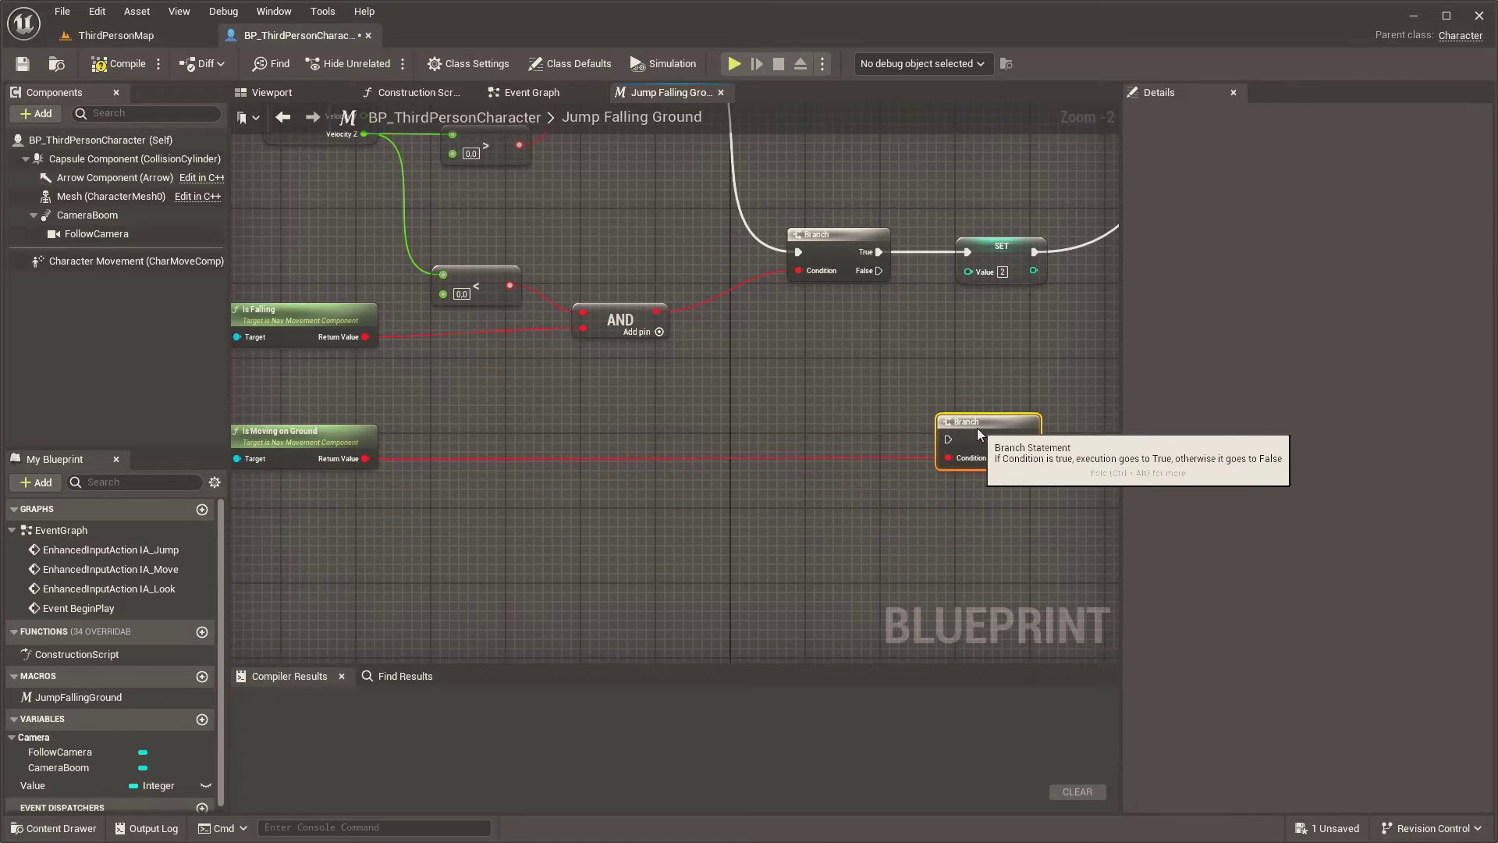
drag(879, 271, 939, 429)
right_drag(1008, 336, 598, 476)
On True, set Value to 3 and wire the setter into the macro outputs
mouse_move(164, 785)
mouse_down()
mouse_move(625, 617)
mouse_move(671, 548)
mouse_up()
scroll(762, 597, up, 2)
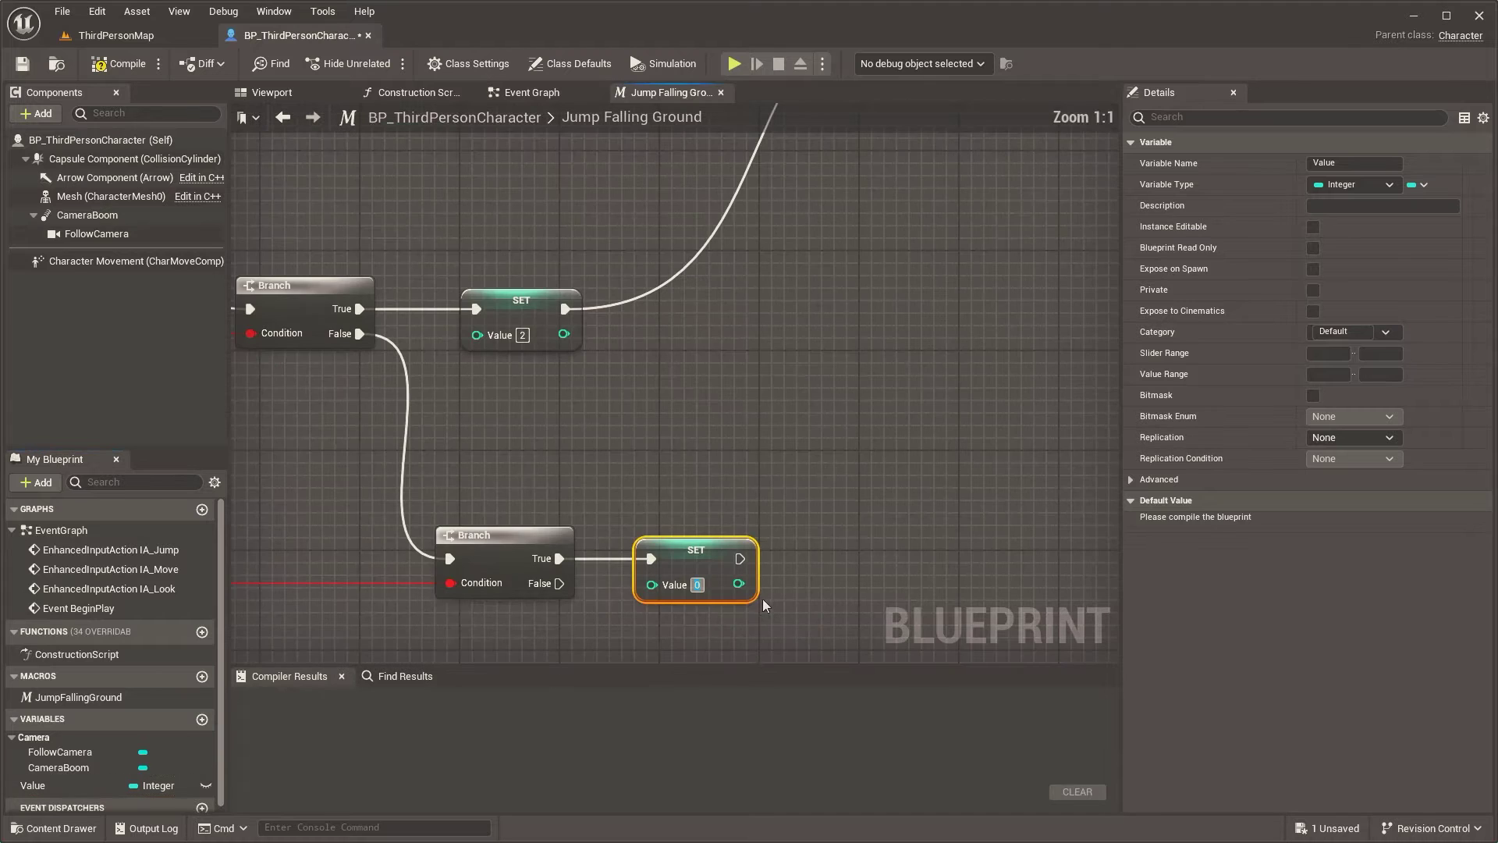
text(3)
click(812, 547)
scroll(573, 610, down, 2)
mouse_move(539, 628)
mouse_down()
mouse_move(707, 203)
mouse_move(574, 168)
mouse_up()
drag(714, 192, 1061, 445)
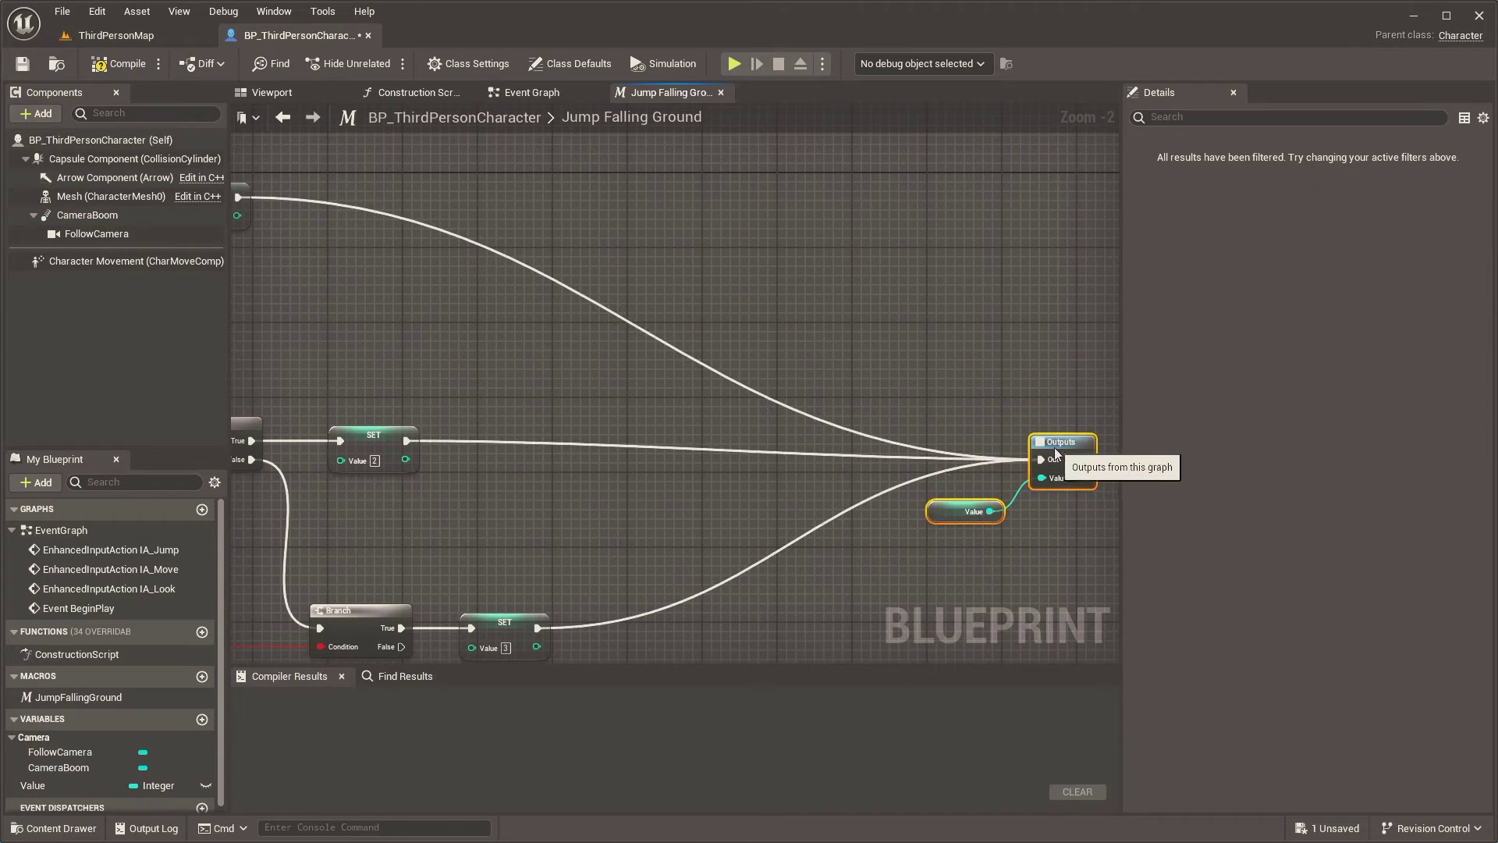
scroll(1061, 445, down, 1)
right_drag(869, 269, 966, 384)
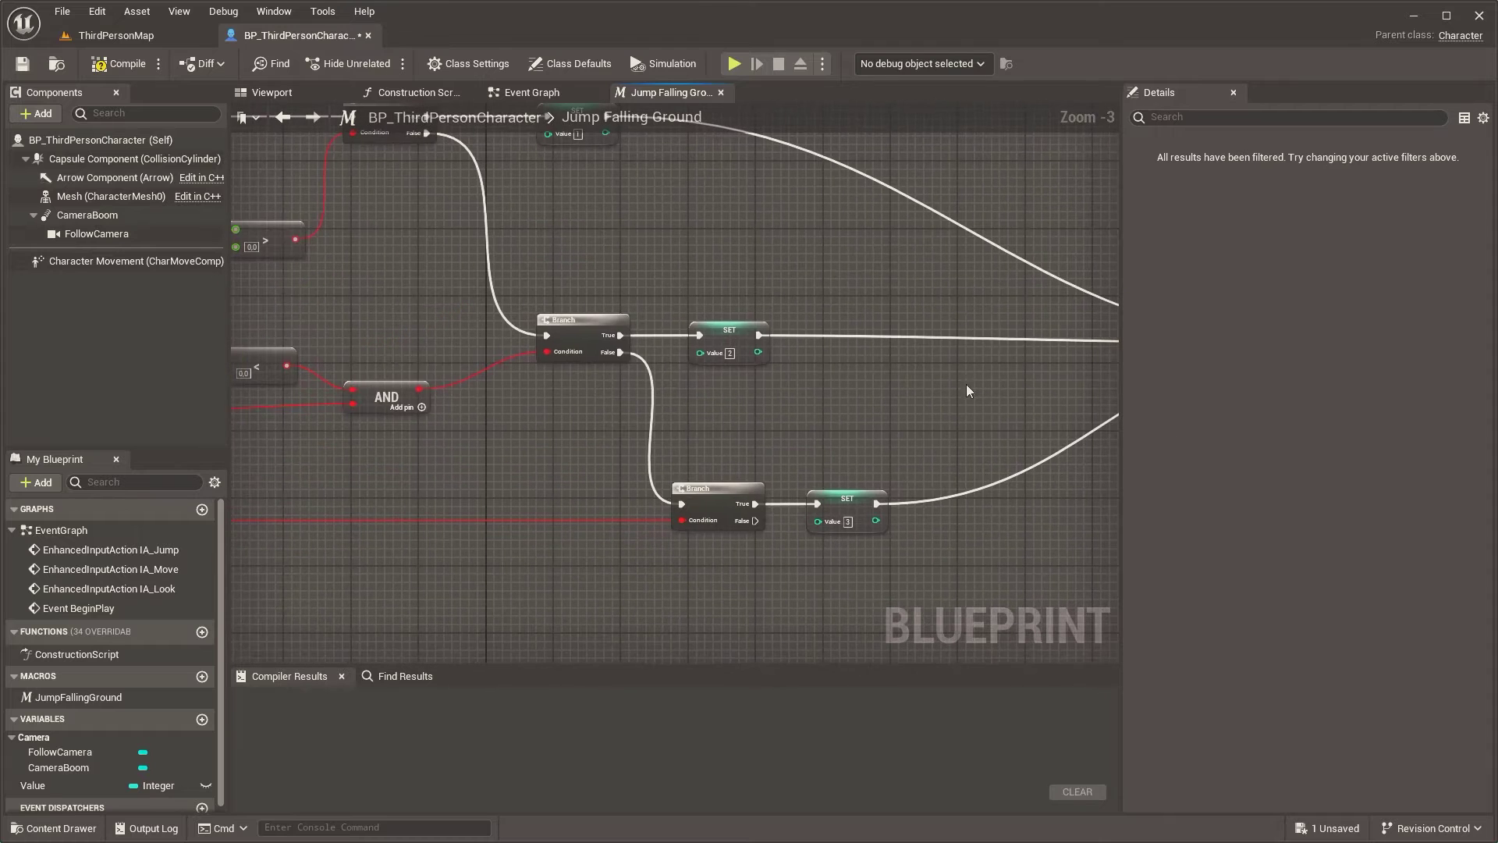
Compile the Blueprint and return to the Event Graph
click(117, 63)
click(526, 97)
scroll(546, 414, down, 2)
scroll(507, 404, up, 5)
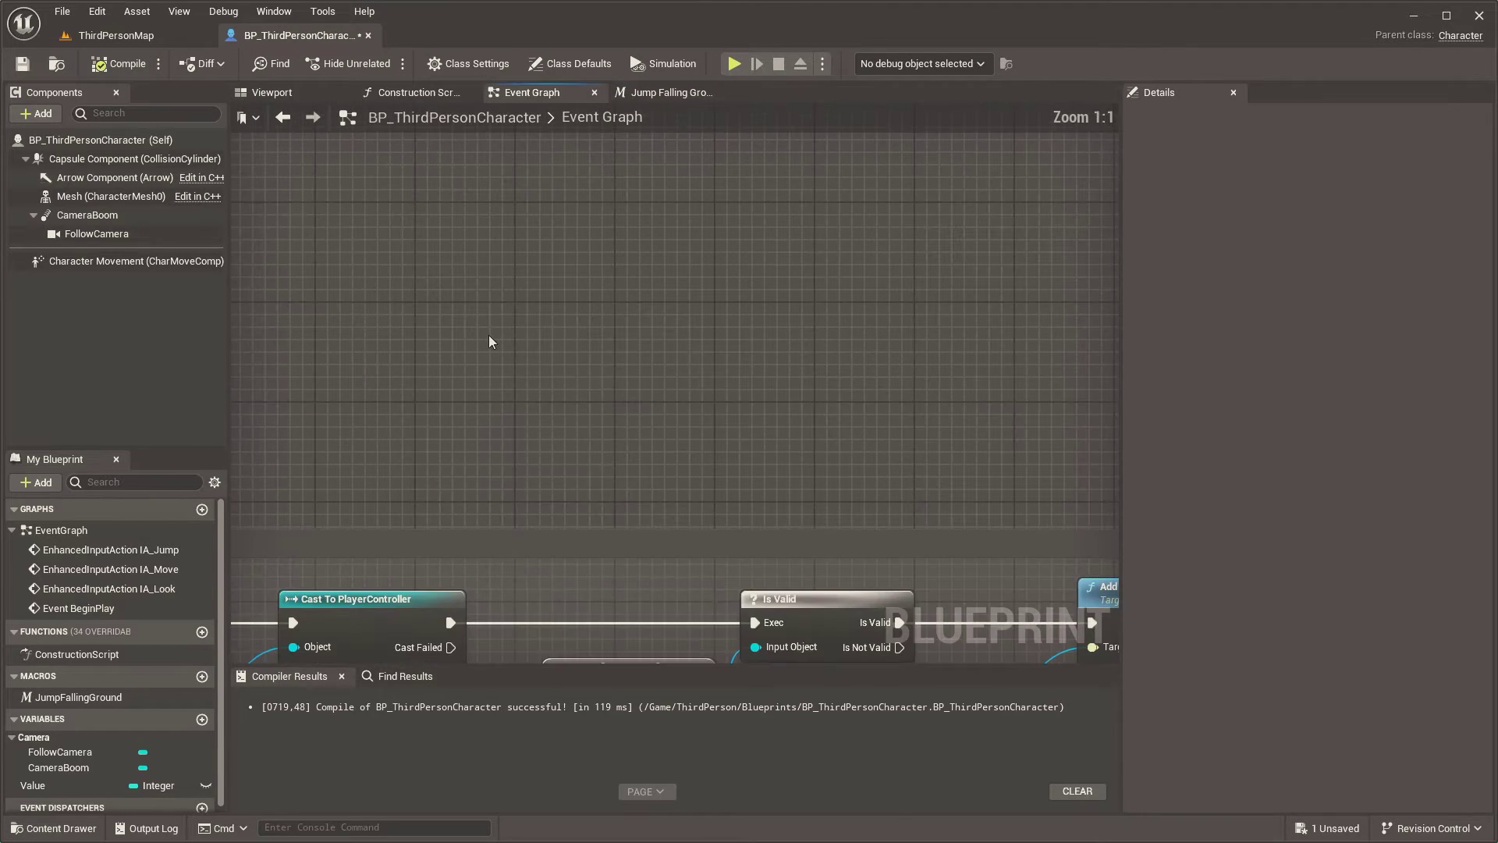
Run JumpFallingGround from Event Tick through a Sequence node's Then 0 pin
right_click(488, 335)
text(tick)
key(Return)
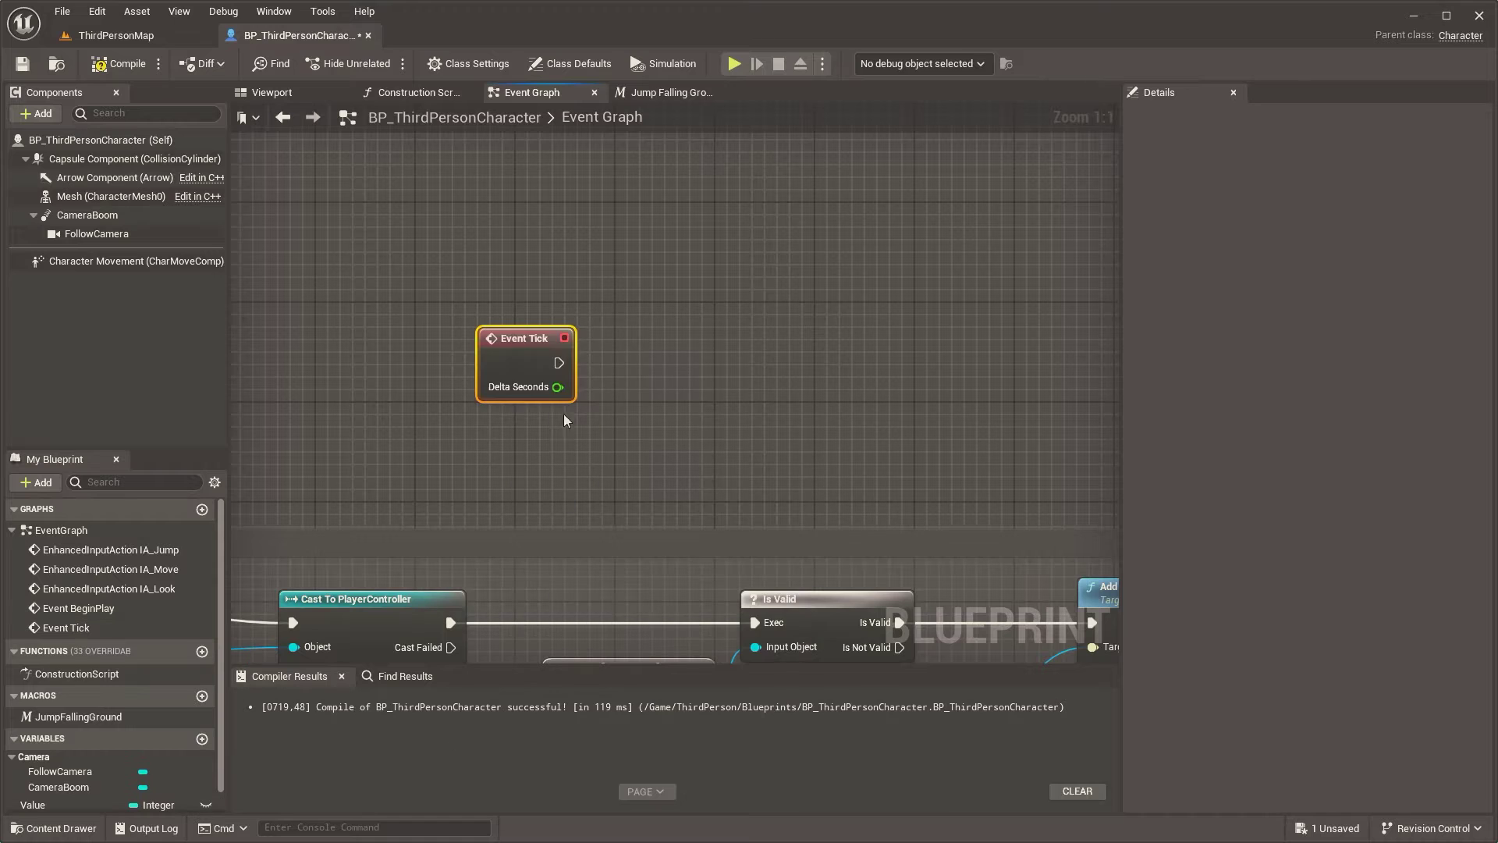
drag(78, 716, 818, 208)
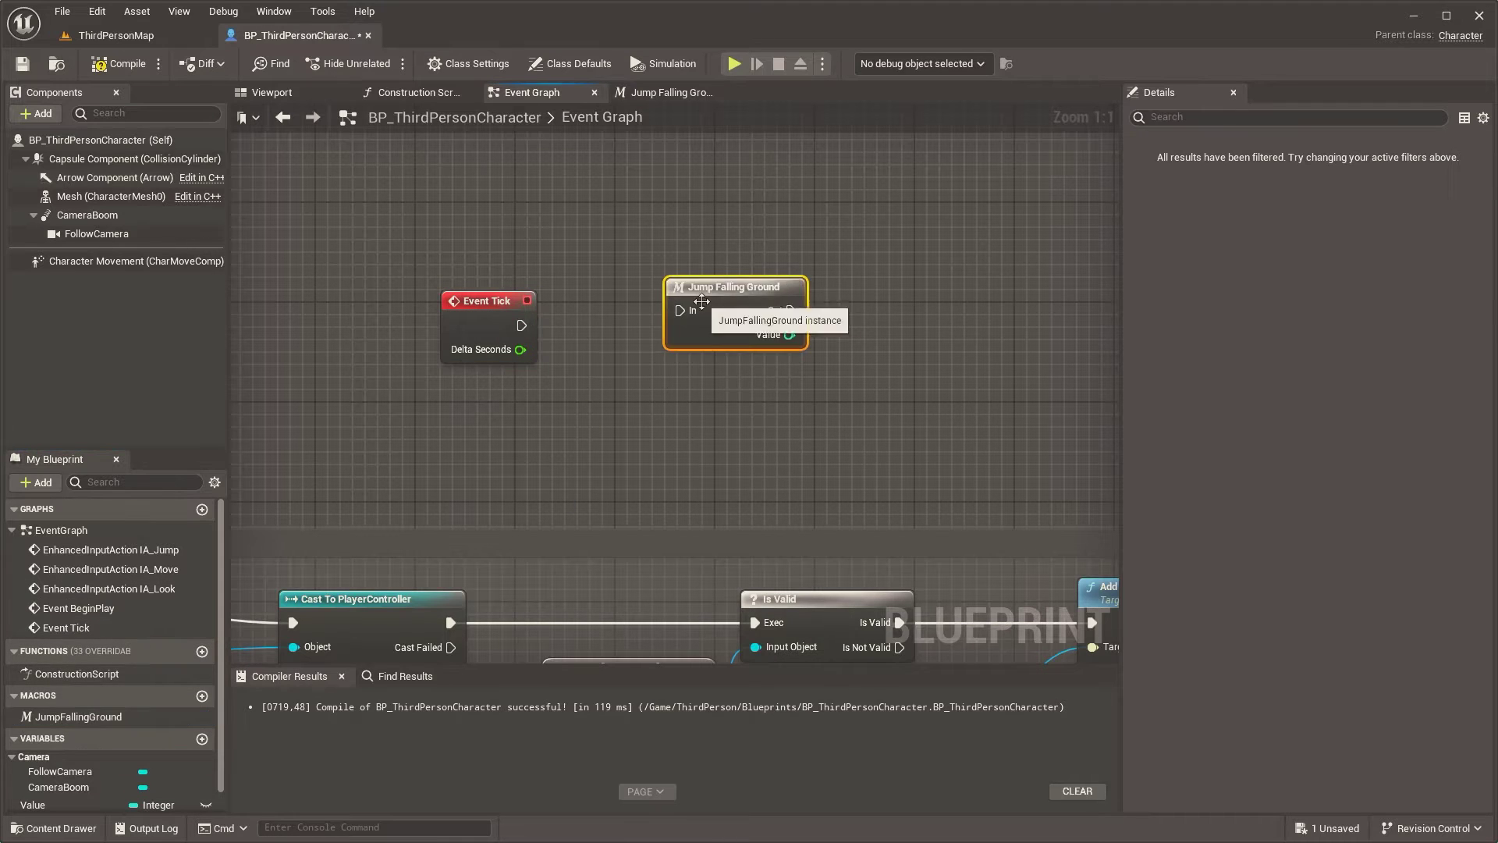
mouse_move(523, 316)
mouse_down()
mouse_move(629, 313)
mouse_move(829, 235)
mouse_up()
text(seq)
click(725, 442)
right_drag(836, 246, 463, 452)
drag(507, 437, 504, 277)
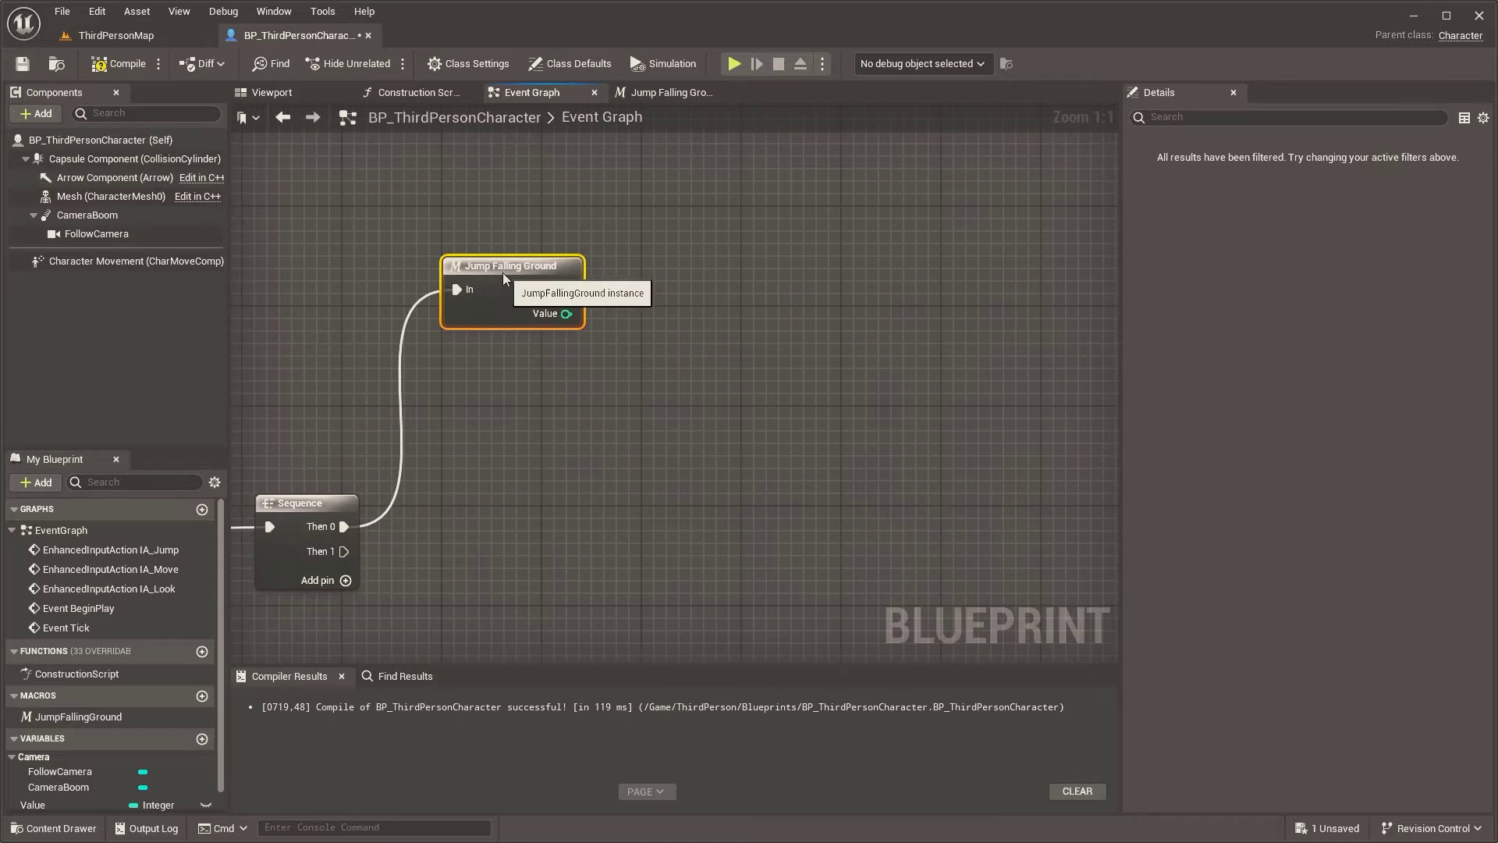
Feed the macro's Value output into three == equality nodes
drag(690, 330, 689, 330)
text(==)
key(Return)
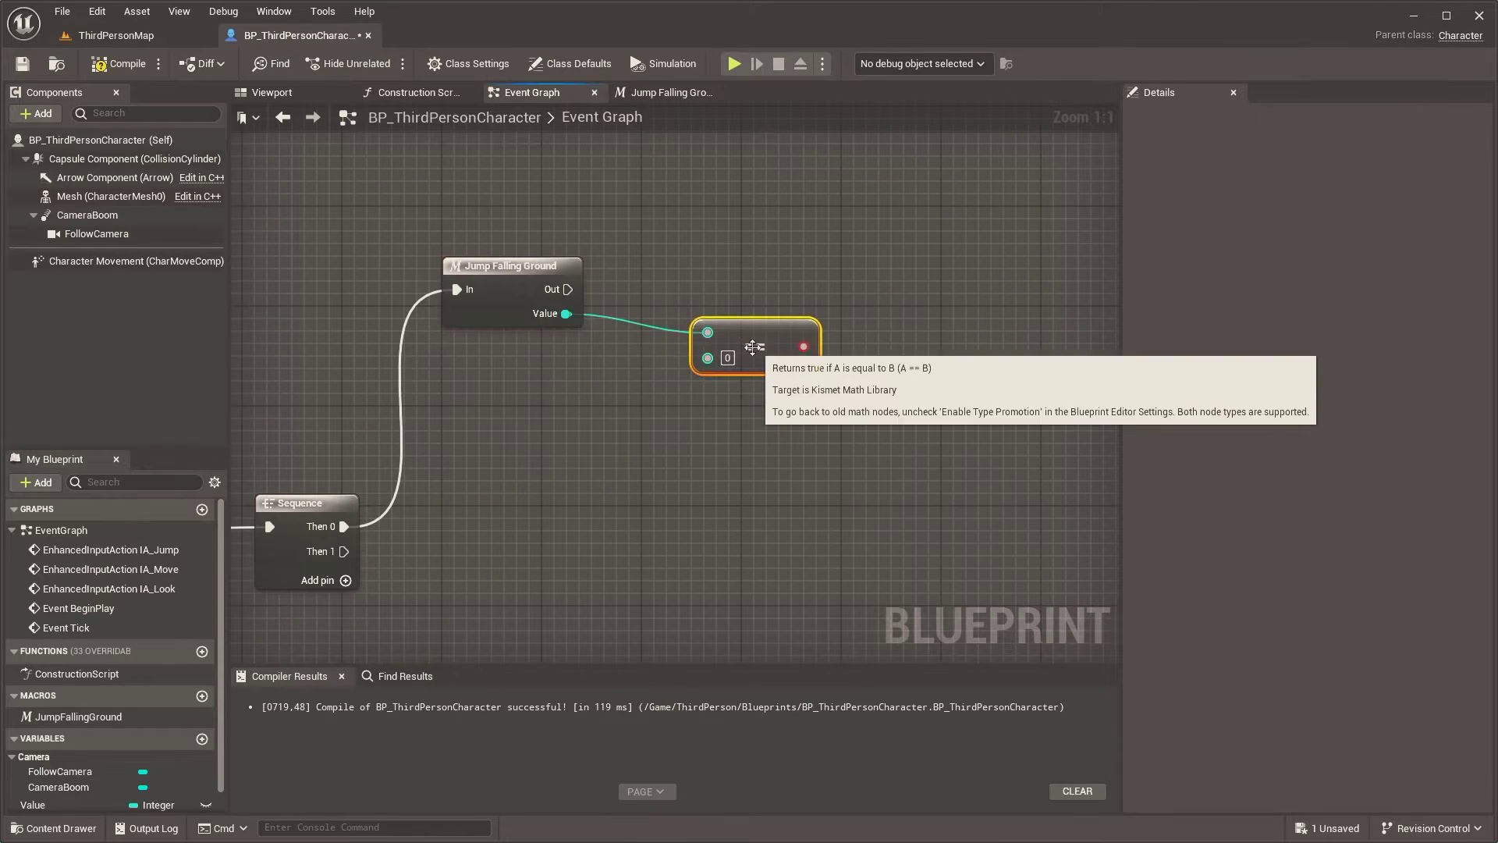
ctrl+click(490, 266)
right_drag(652, 298, 501, 263)
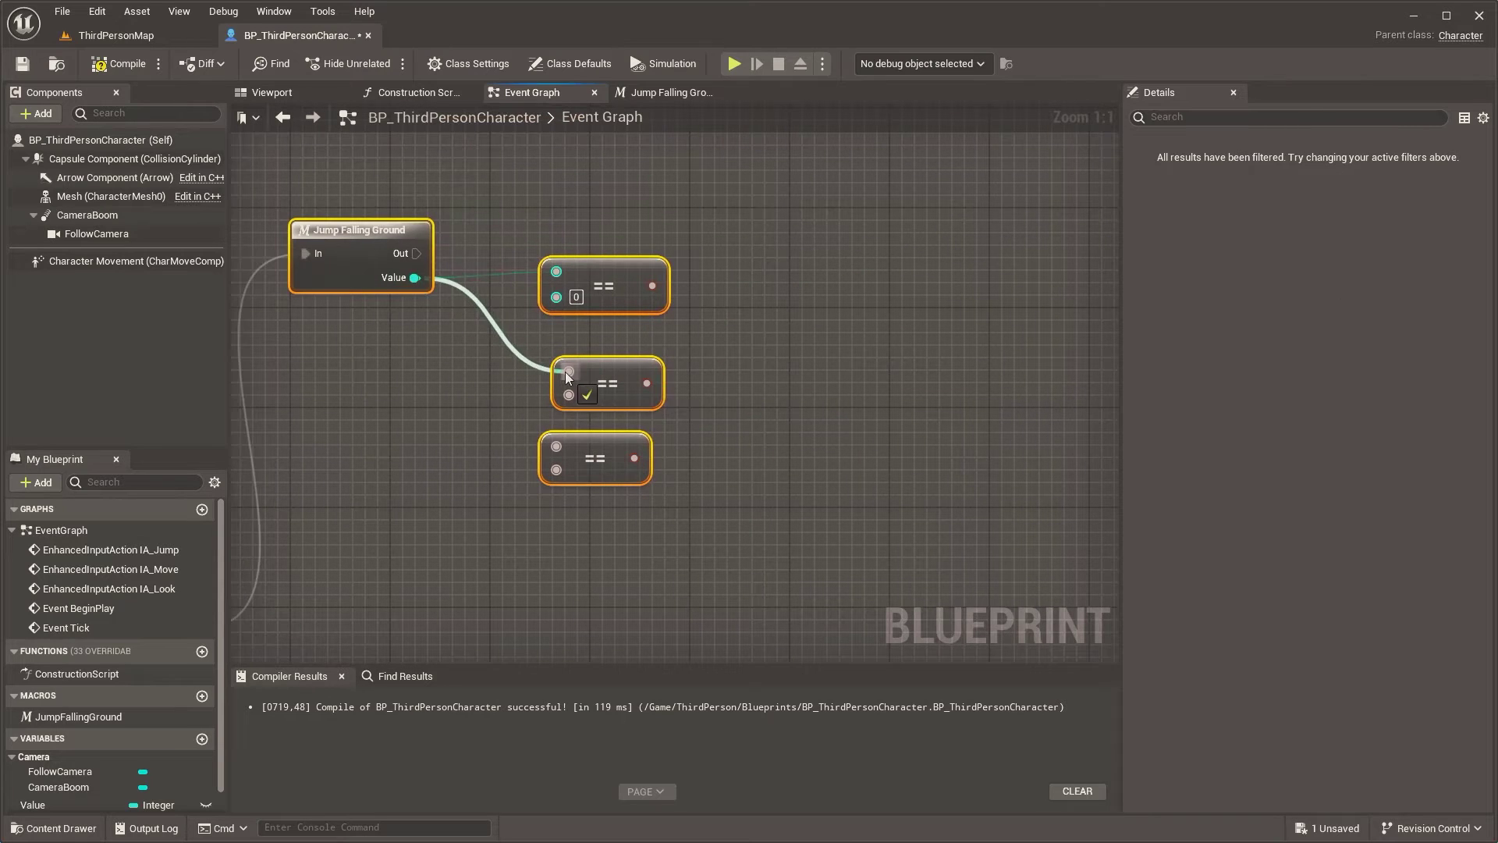
drag(413, 278, 556, 446)
Add a Branch after the macro, gated by Value == 1, whose True prints 'Jump'
click(622, 399)
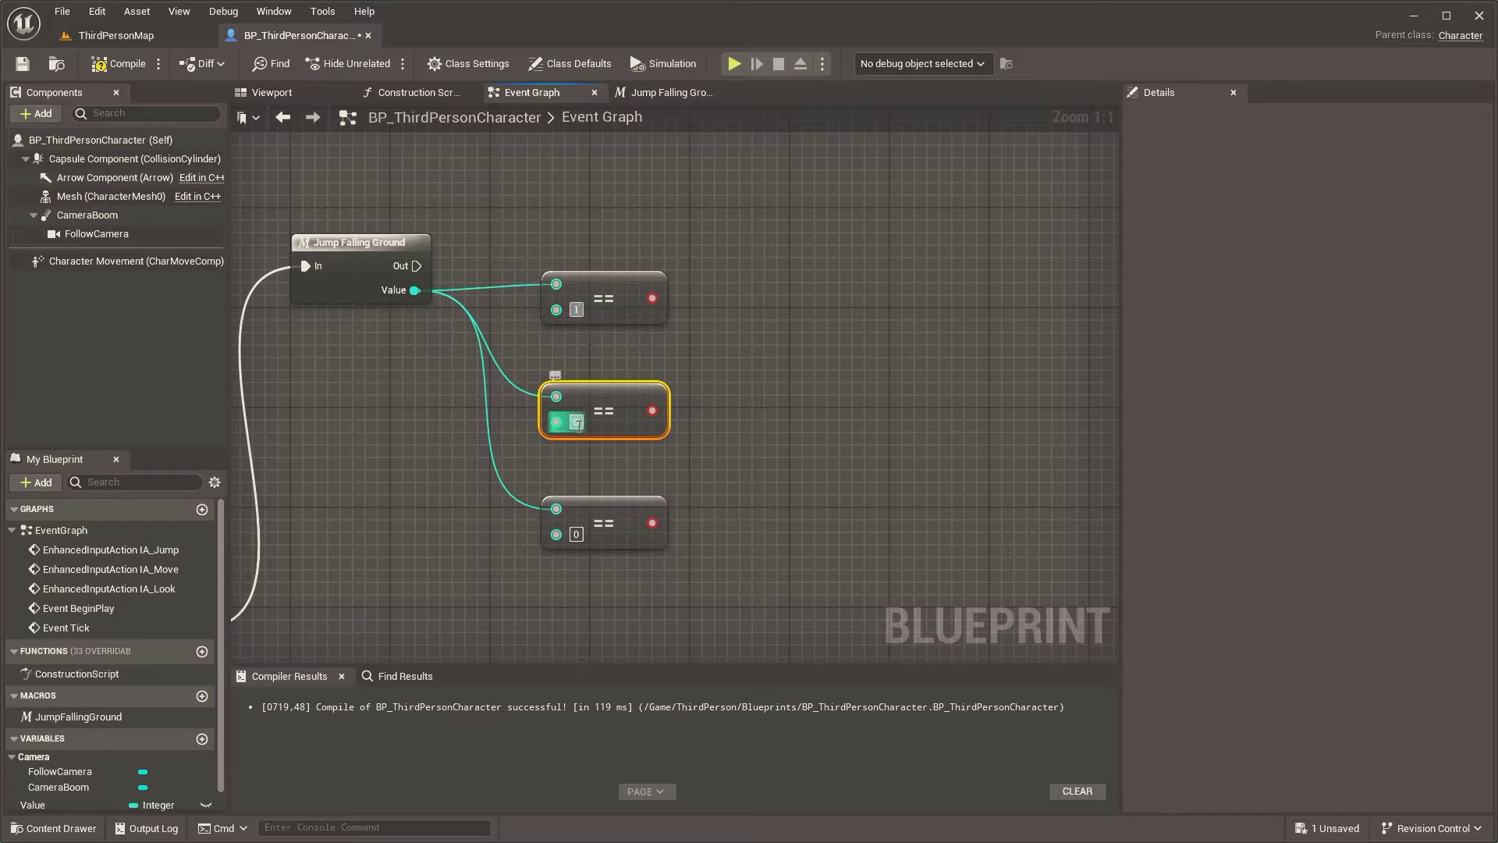
drag(417, 266, 1013, 256)
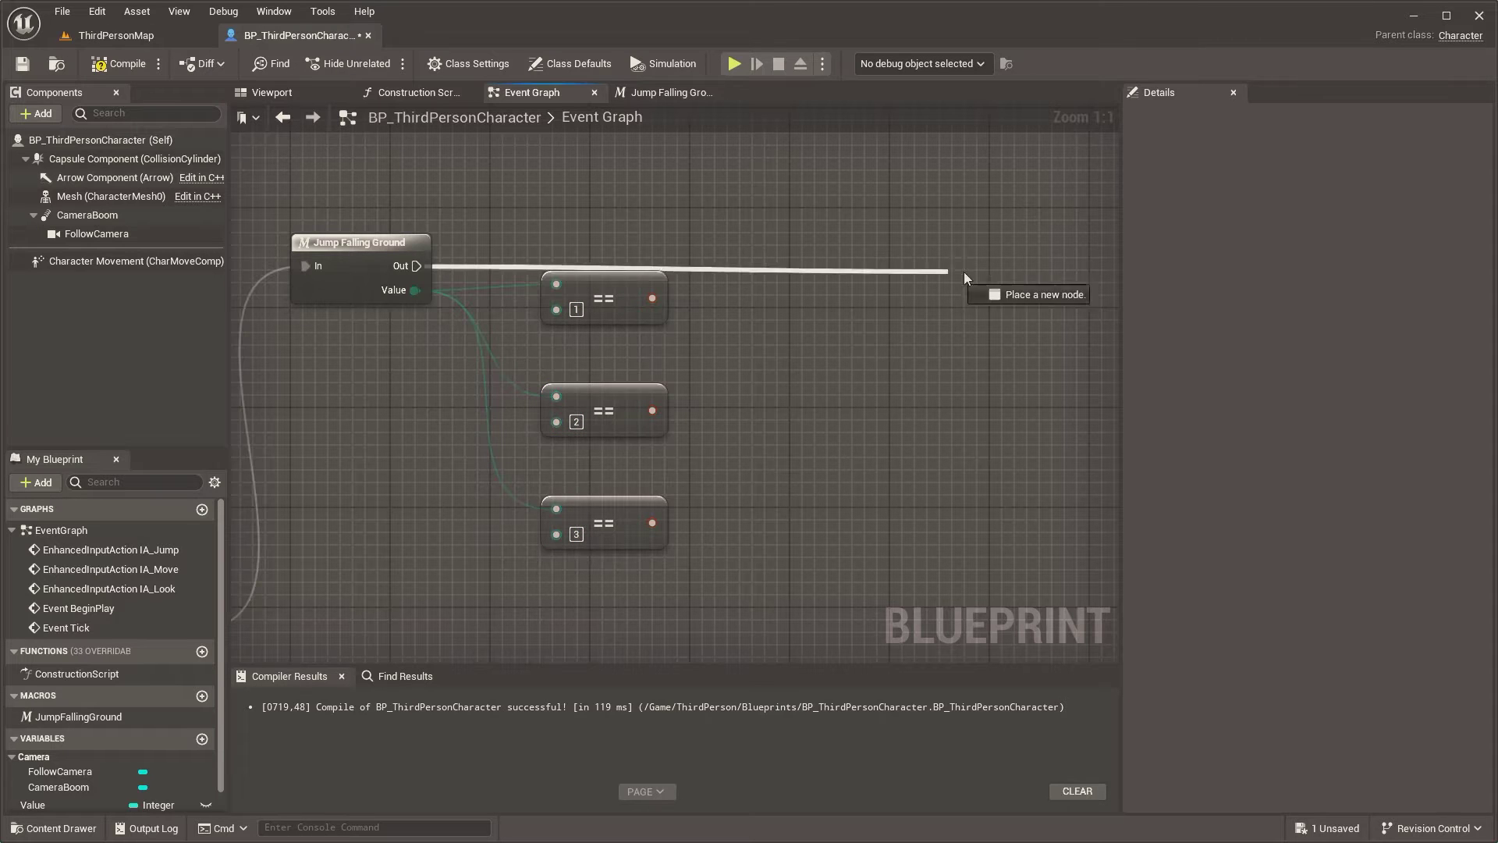
text(branch)
key(Return)
drag(1059, 309, 652, 298)
right_drag(1015, 317, 710, 204)
drag(709, 204, 829, 194)
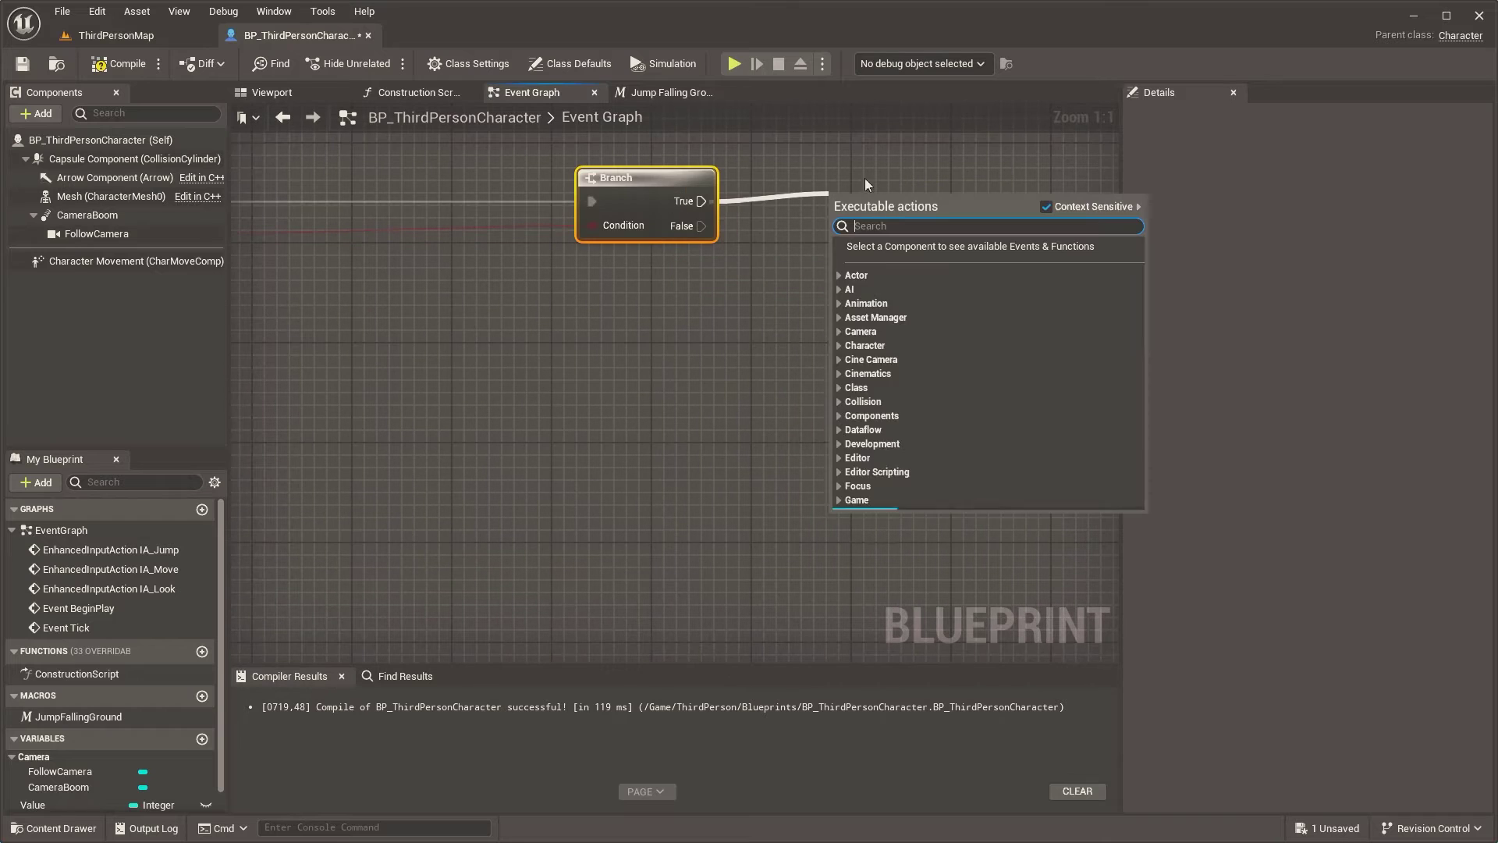
text(print st)
click(902, 256)
click(907, 252)
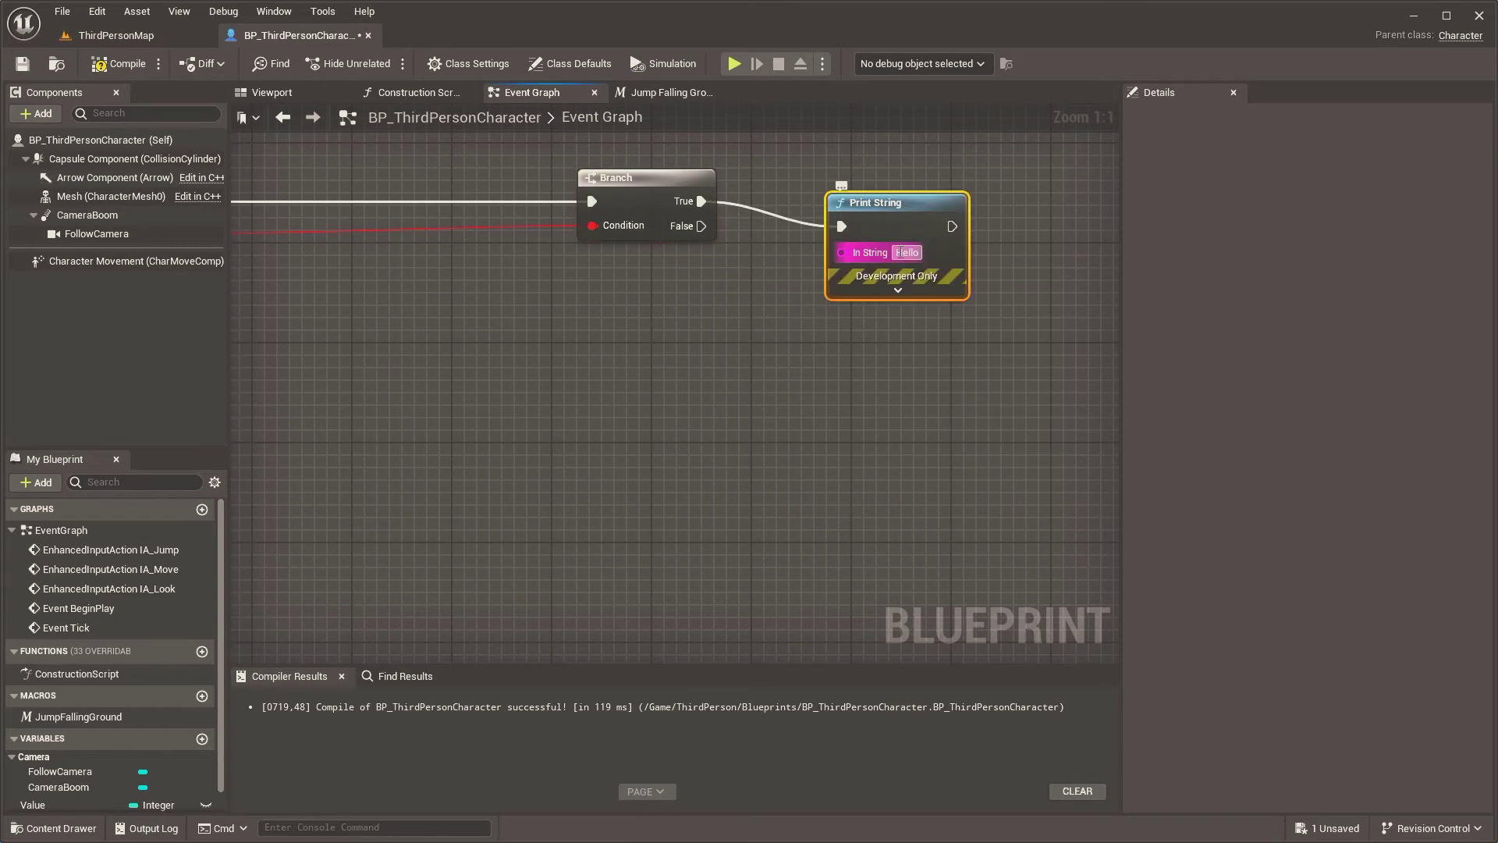
text(Jump)
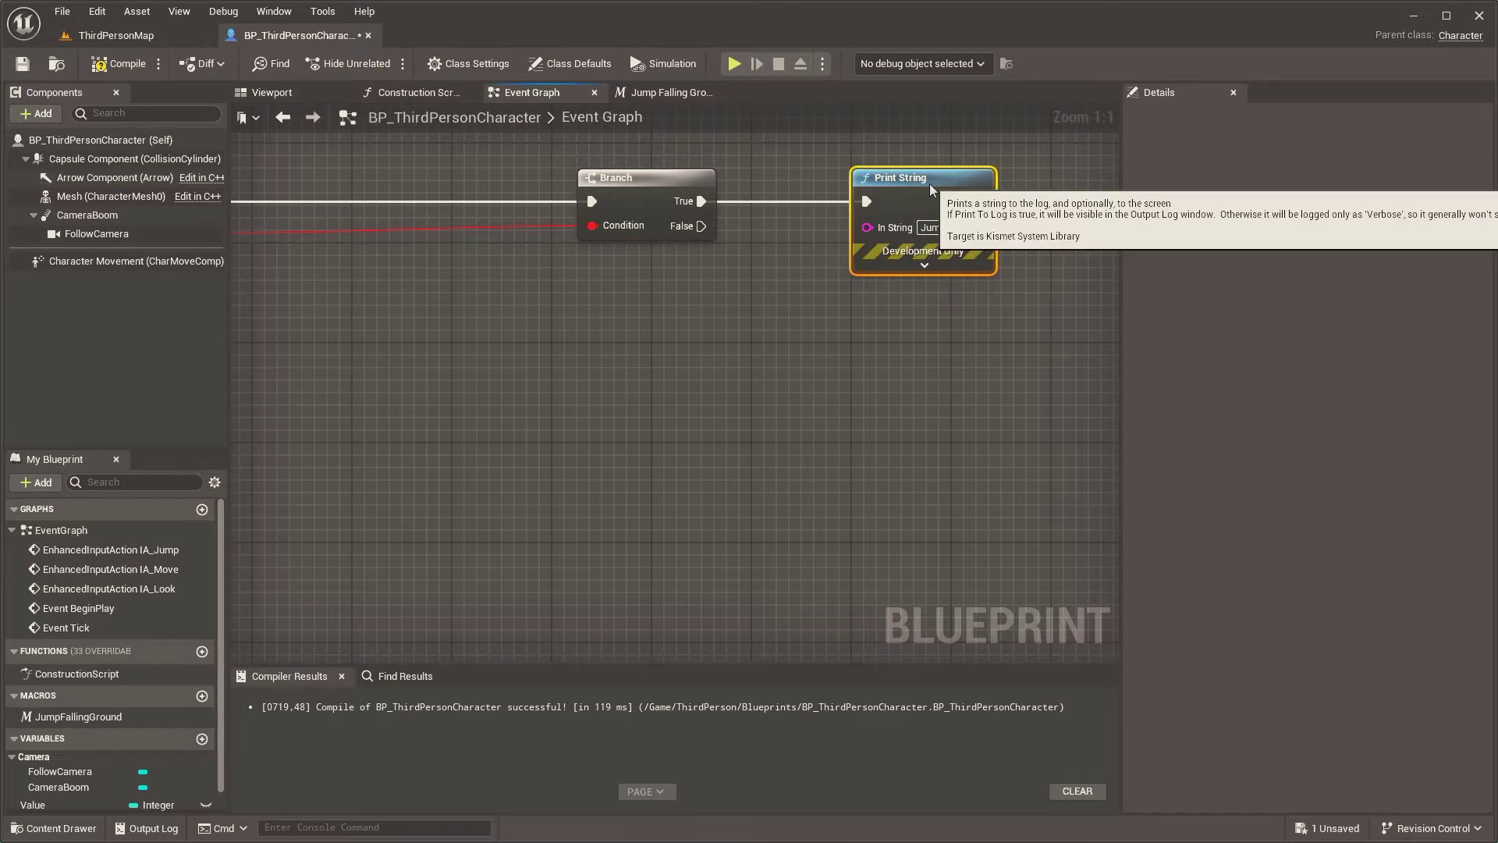
Chain a second Branch from False, checking Value == 2, whose True prints 'Falling'
right_drag(908, 302, 896, 302)
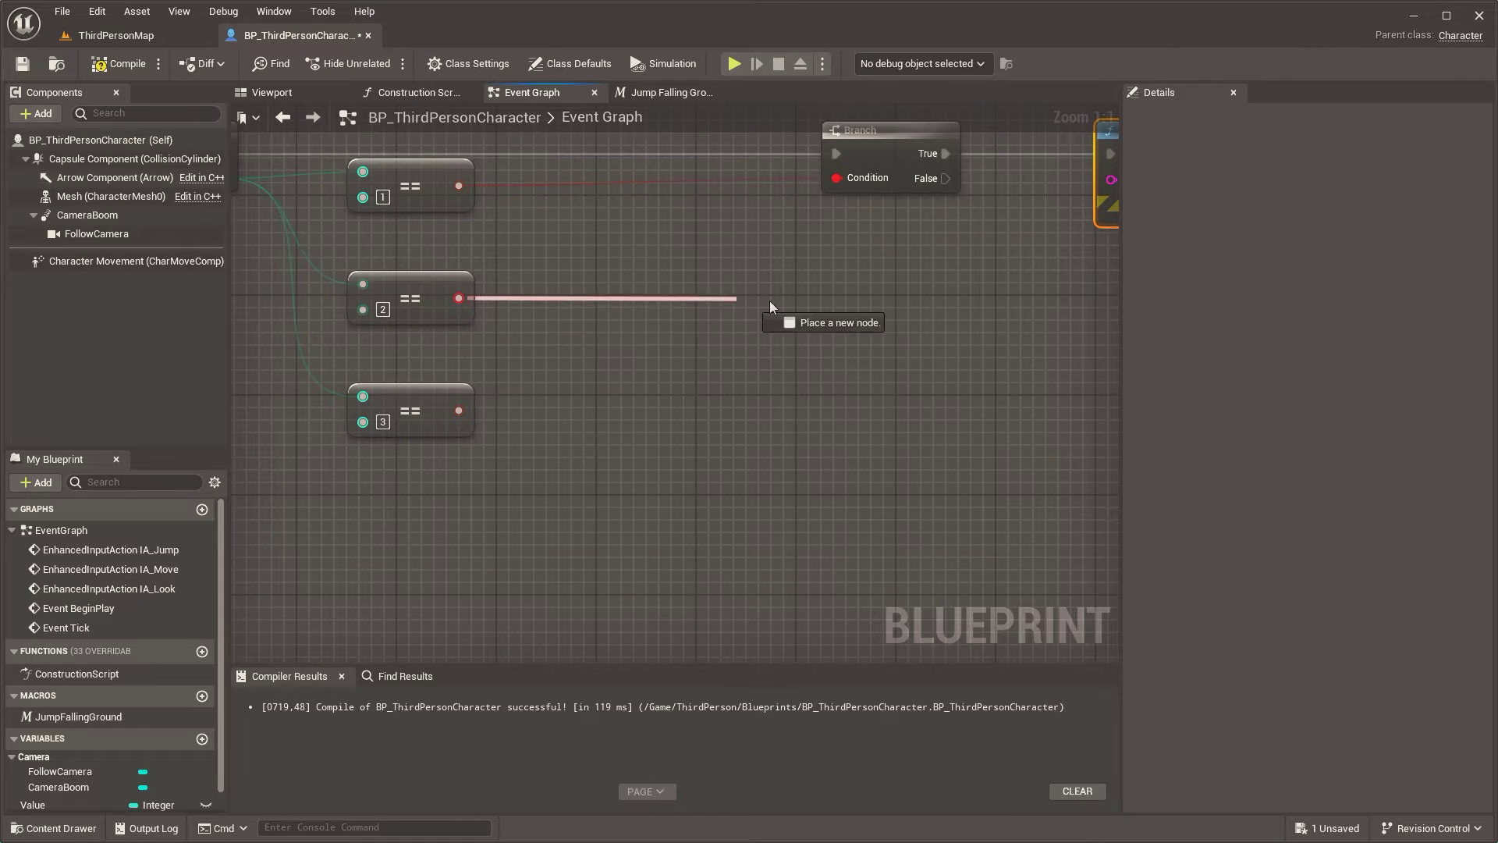
drag(459, 298, 757, 302)
text(branch)
click(877, 405)
drag(945, 178, 812, 316)
right_drag(964, 288, 462, 315)
key(ctrl+v)
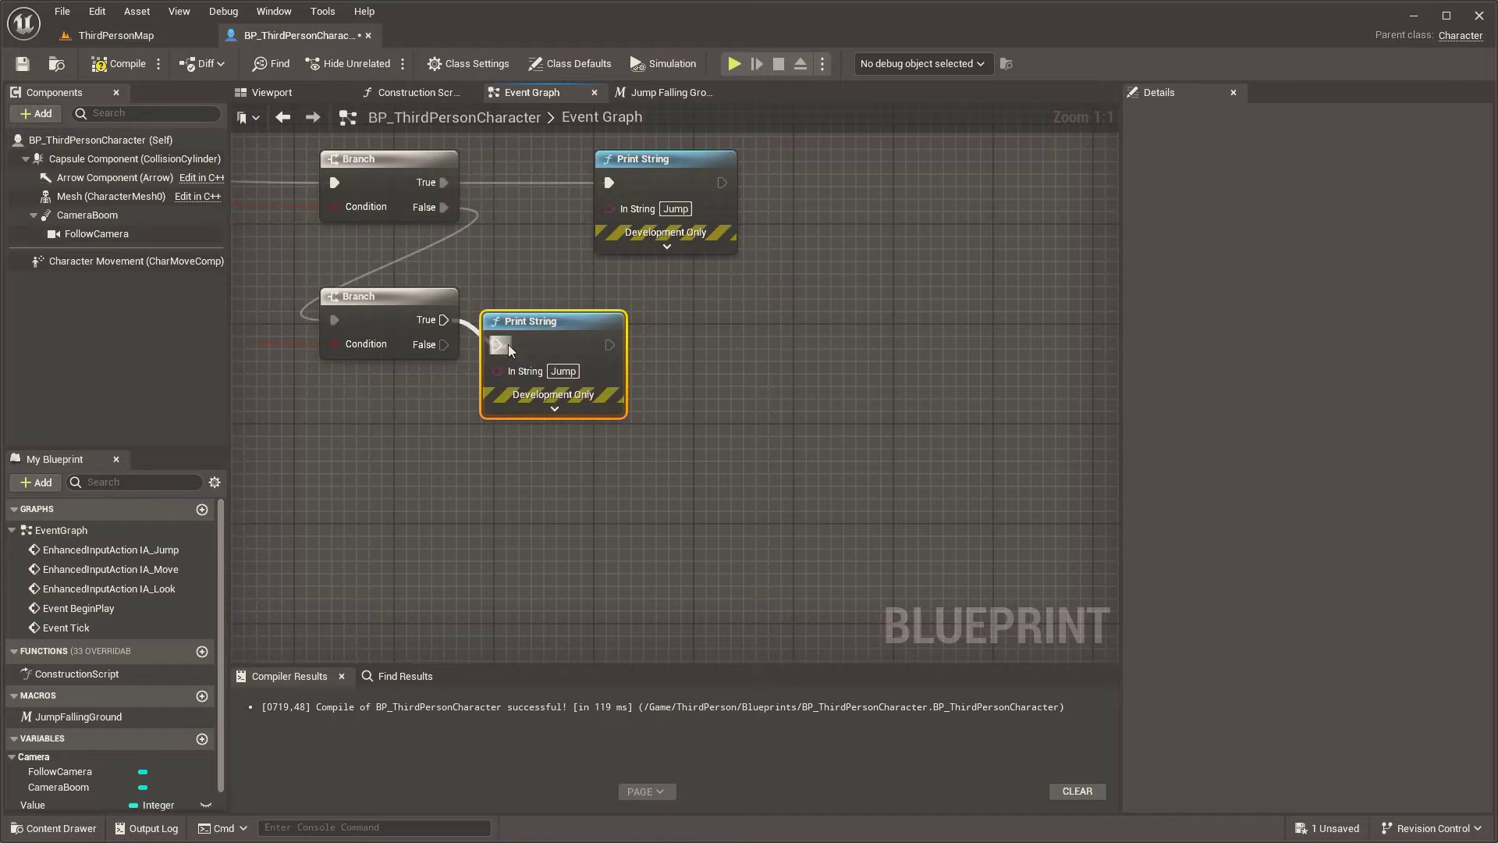
drag(508, 344, 637, 311)
click(643, 310)
text(Falling)
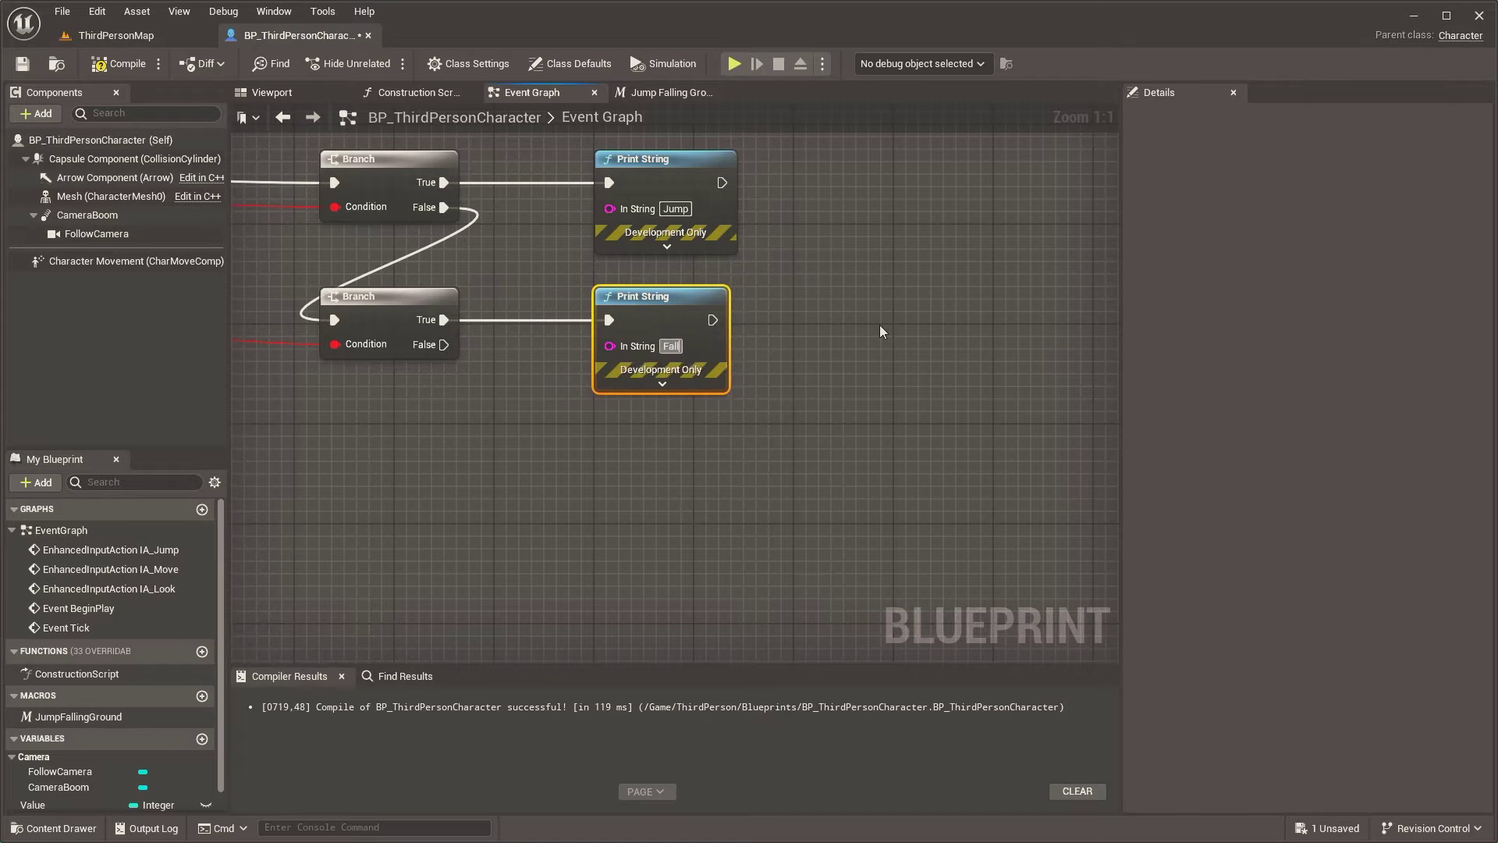
Chain a third Branch checking Value == 3 into a pasted Print String, then start a play test
right_drag(293, 372, 634, 306)
drag(294, 372, 634, 378)
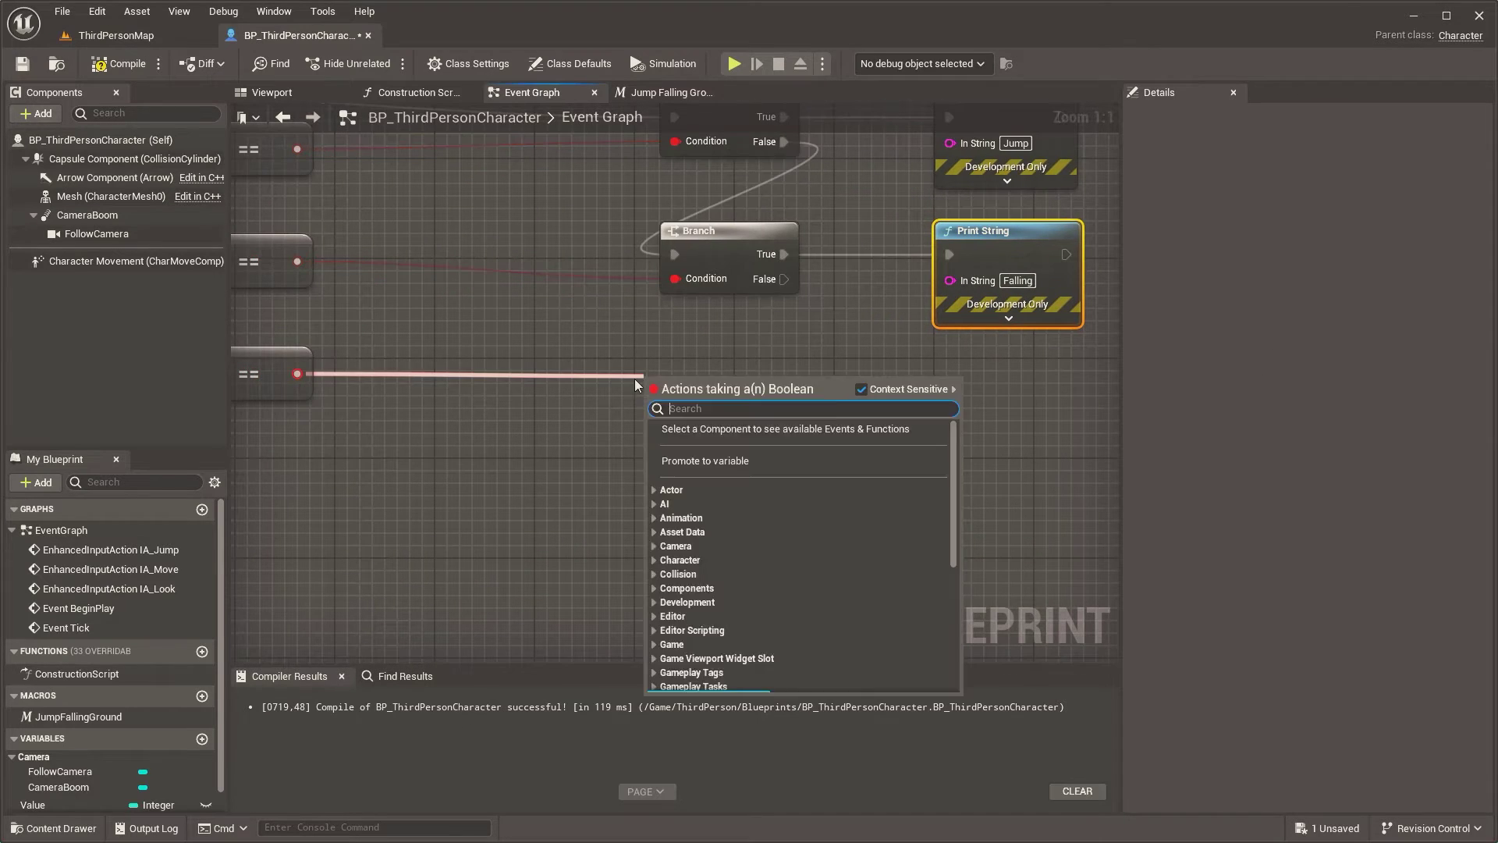
text(branch)
click(714, 448)
drag(784, 278, 686, 366)
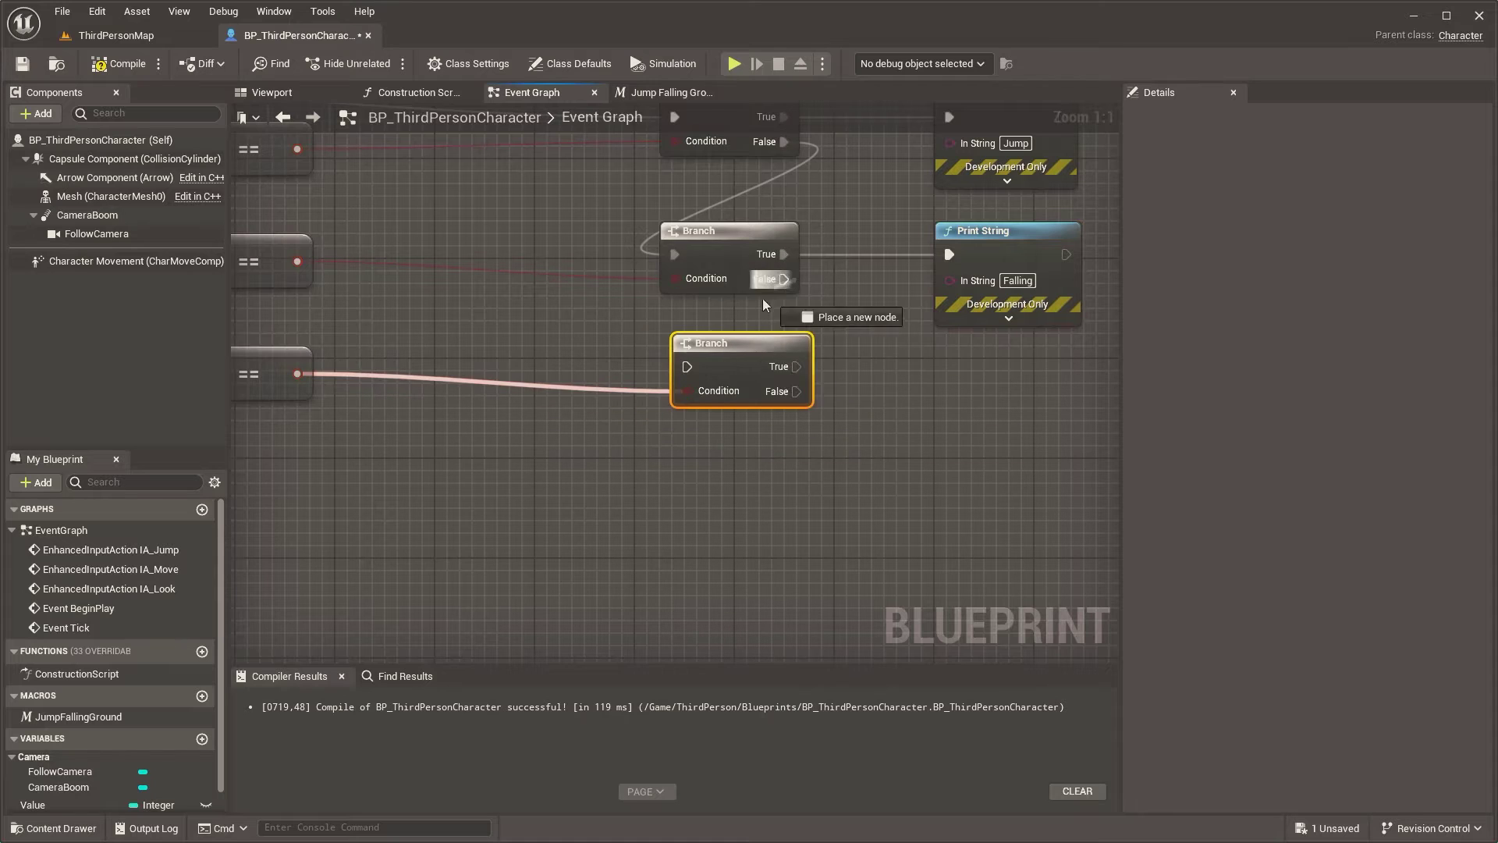
right_drag(644, 372, 467, 397)
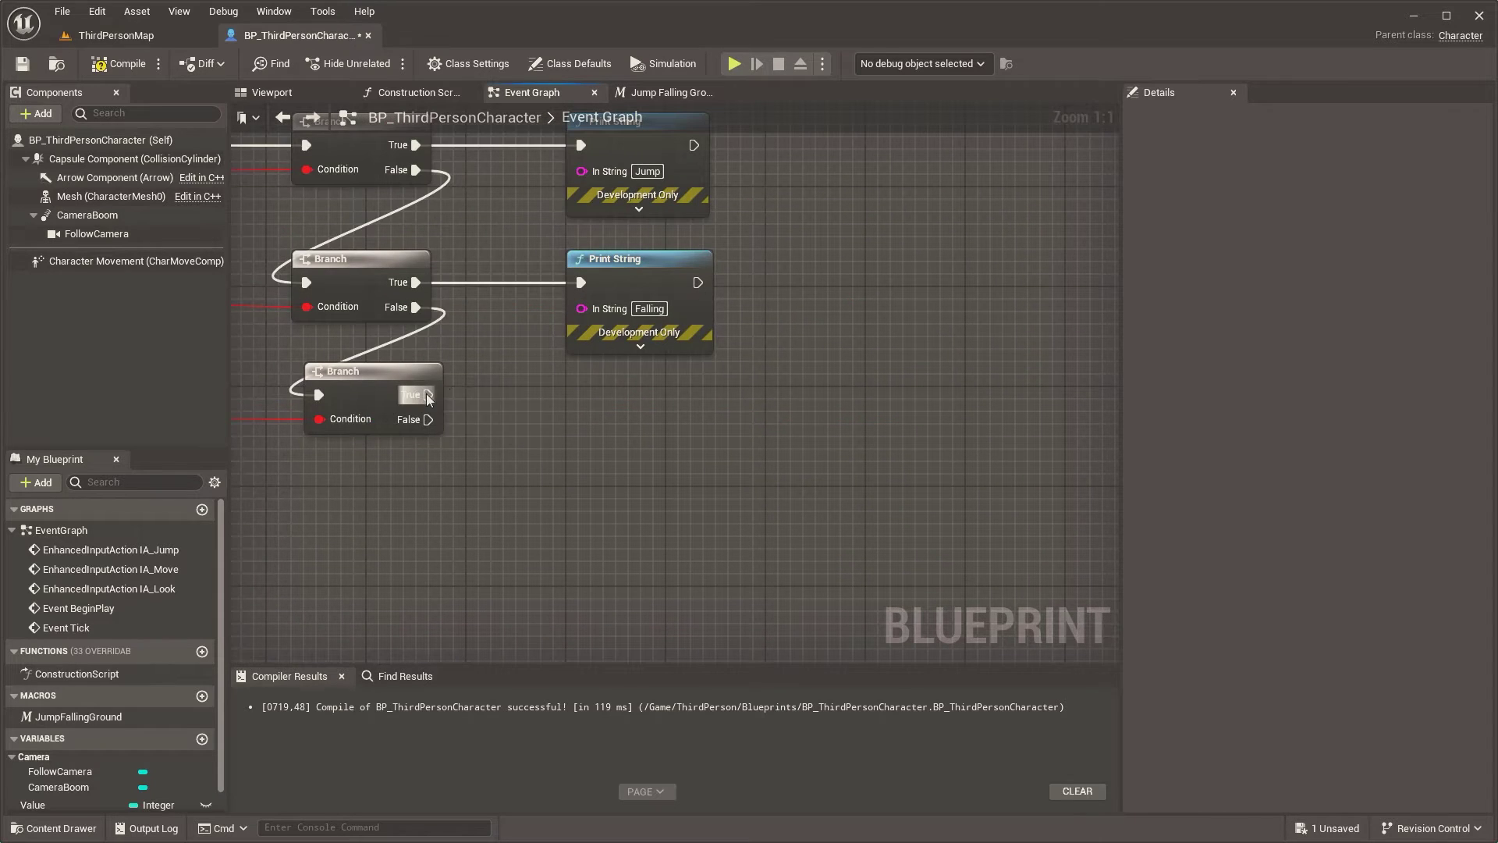
key(ctrl+v)
drag(495, 419, 612, 390)
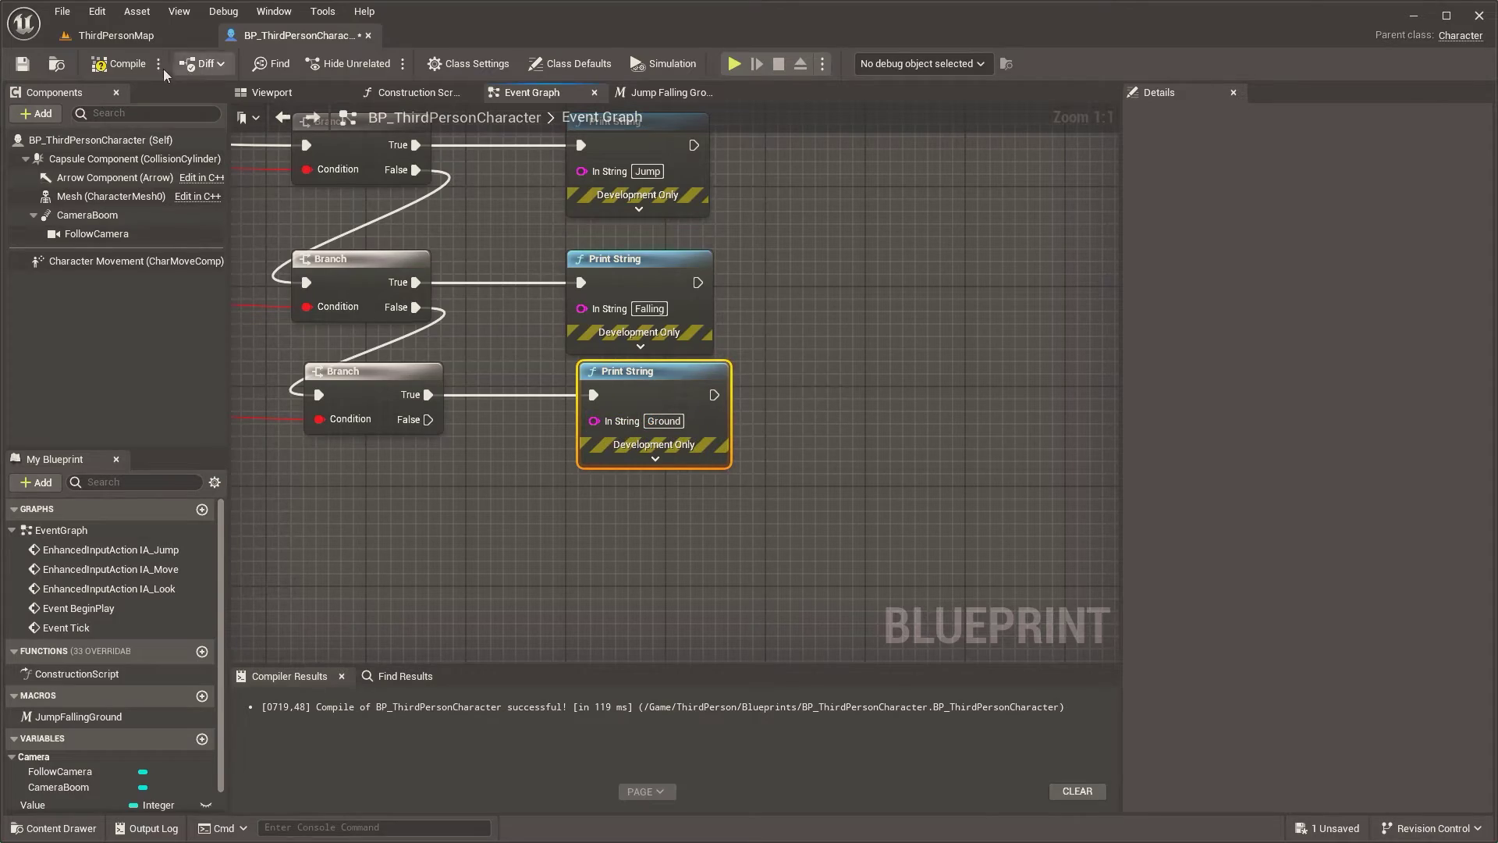
click(141, 35)
click(383, 62)
Run and jump the character to check the printed states, then stop playing
key(space)
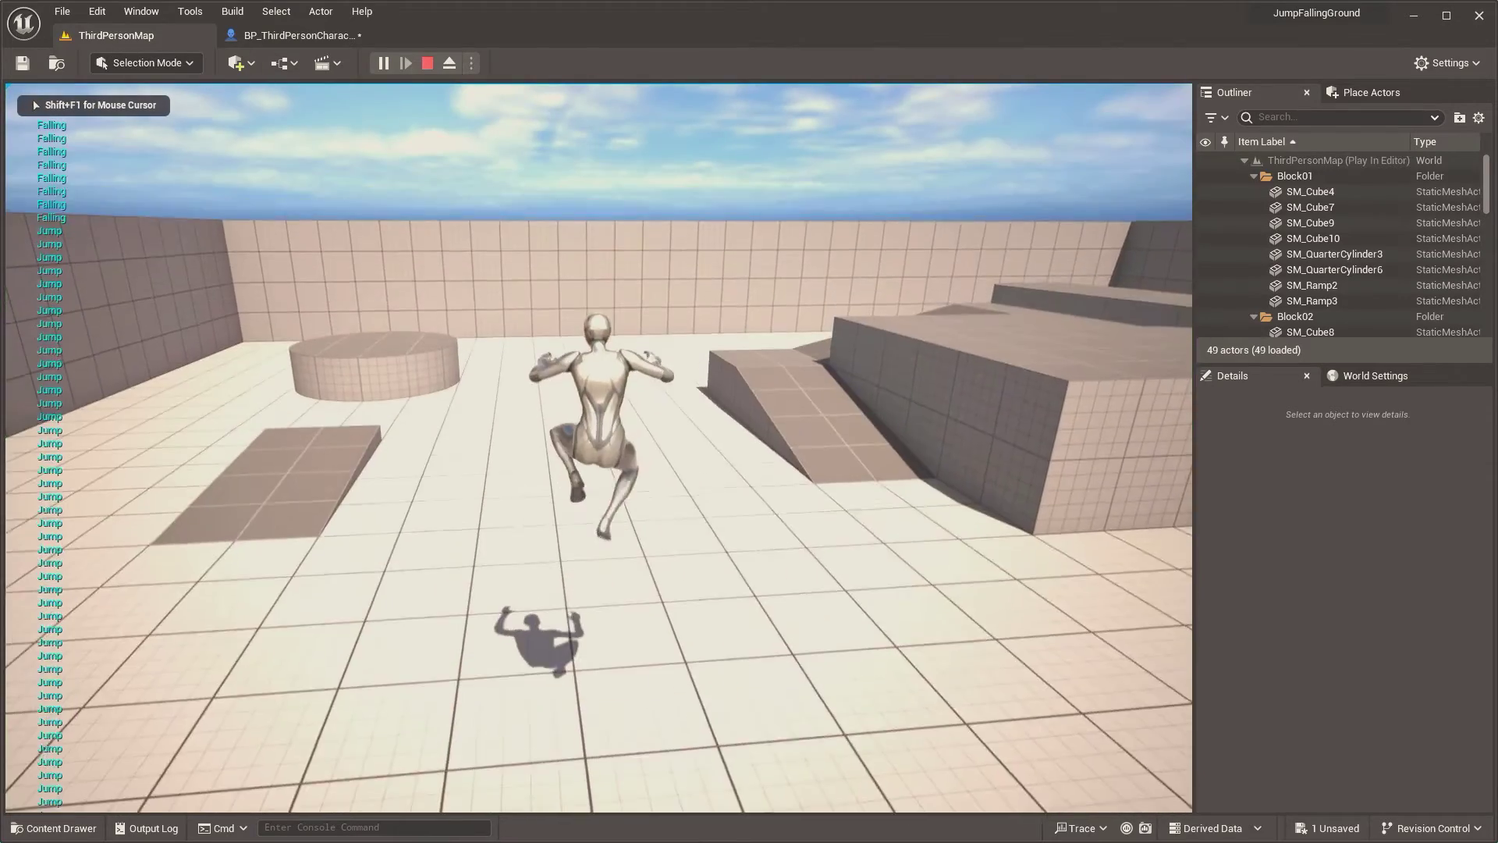
key(w)
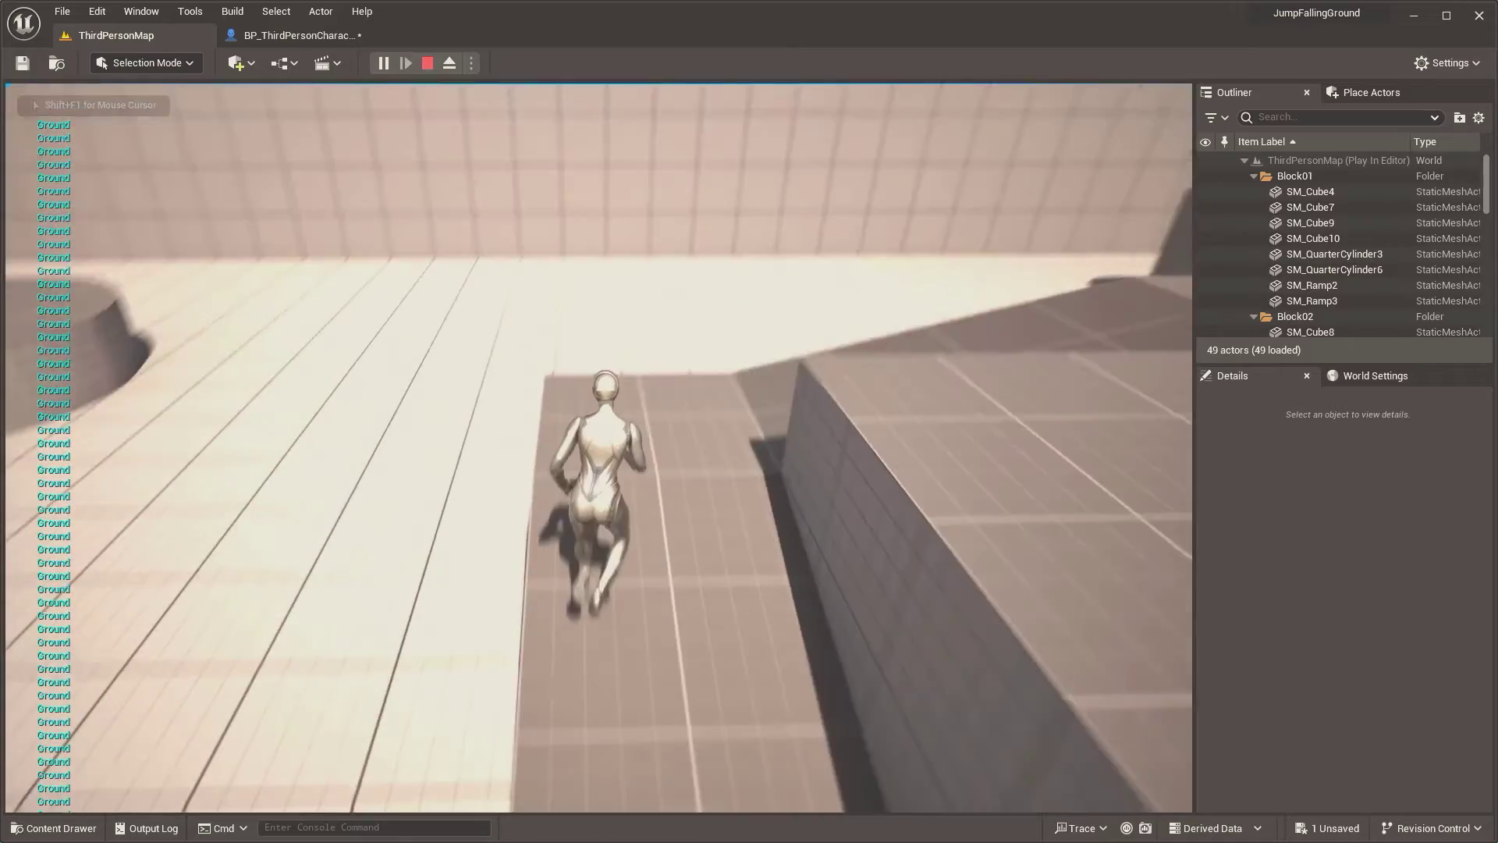
key(Escape)
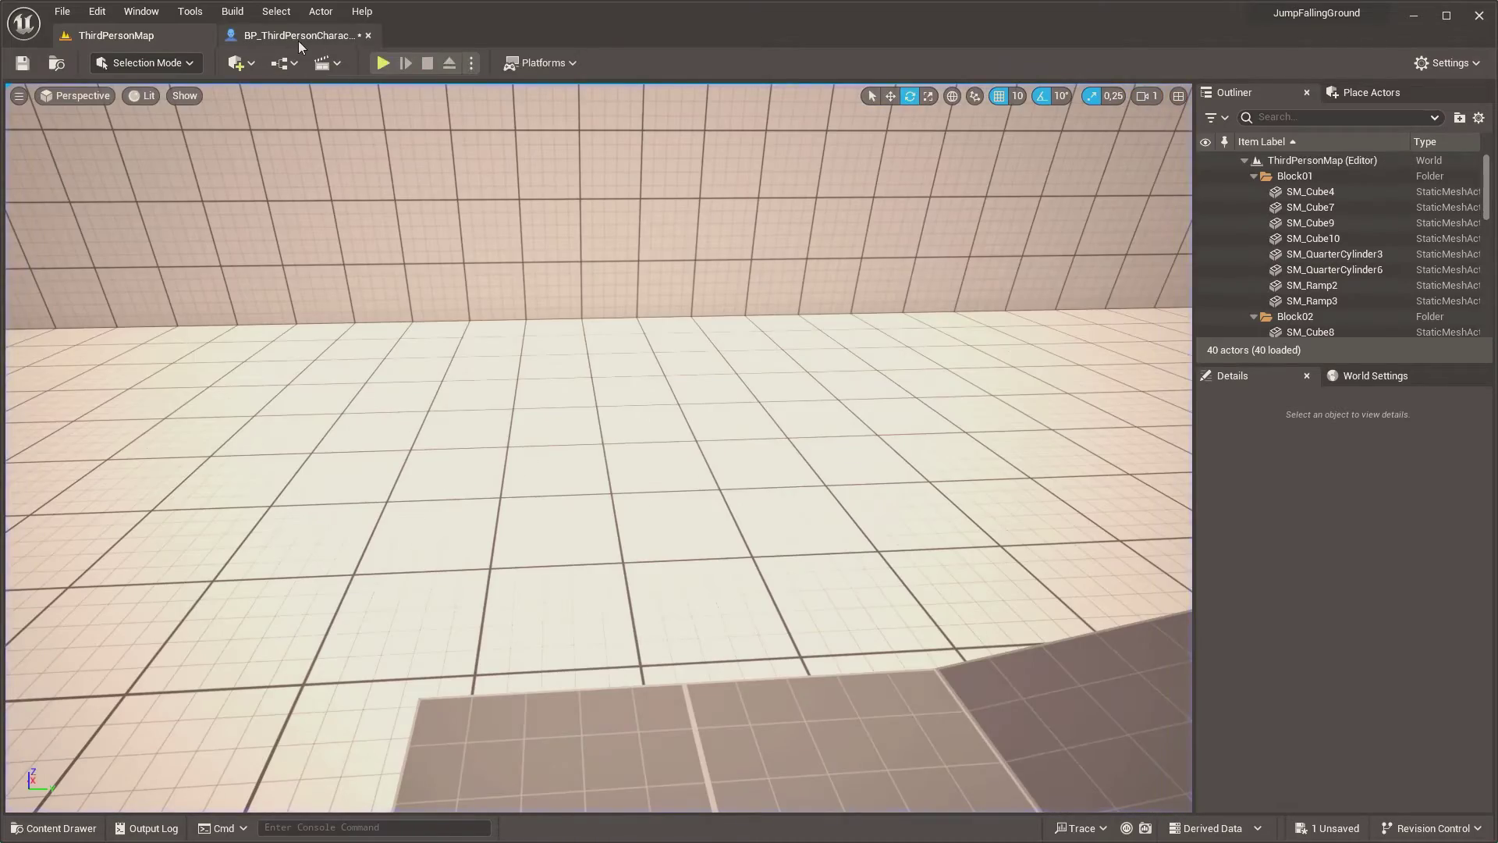
In the Jump Falling Ground macro, add a Do Once after the SET Value 1 node
click(298, 35)
scroll(411, 144, down, 4)
click(667, 93)
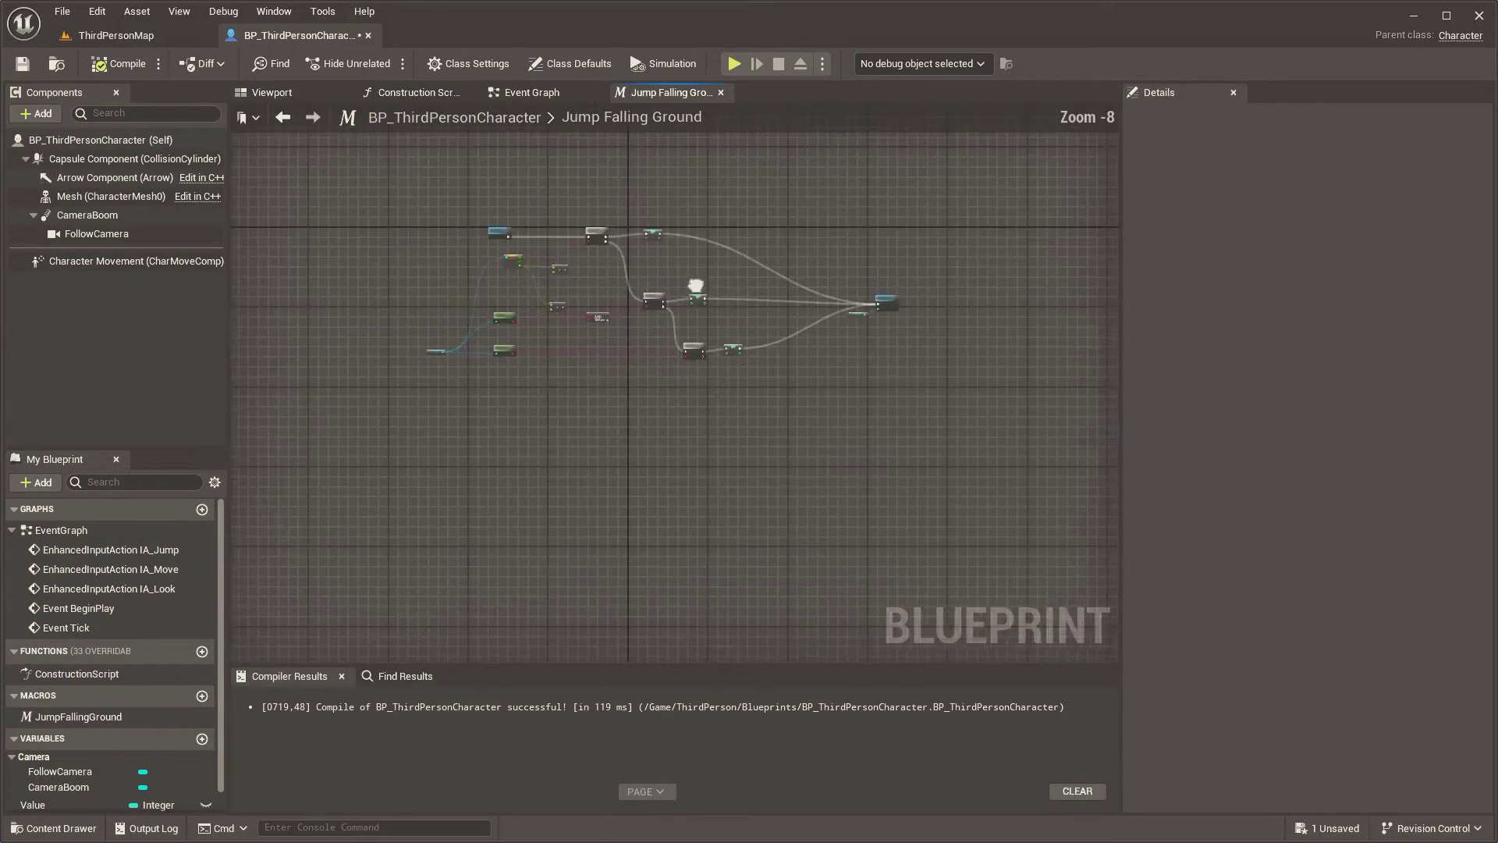
scroll(489, 321, up, 1)
drag(419, 271, 771, 263)
text(do on)
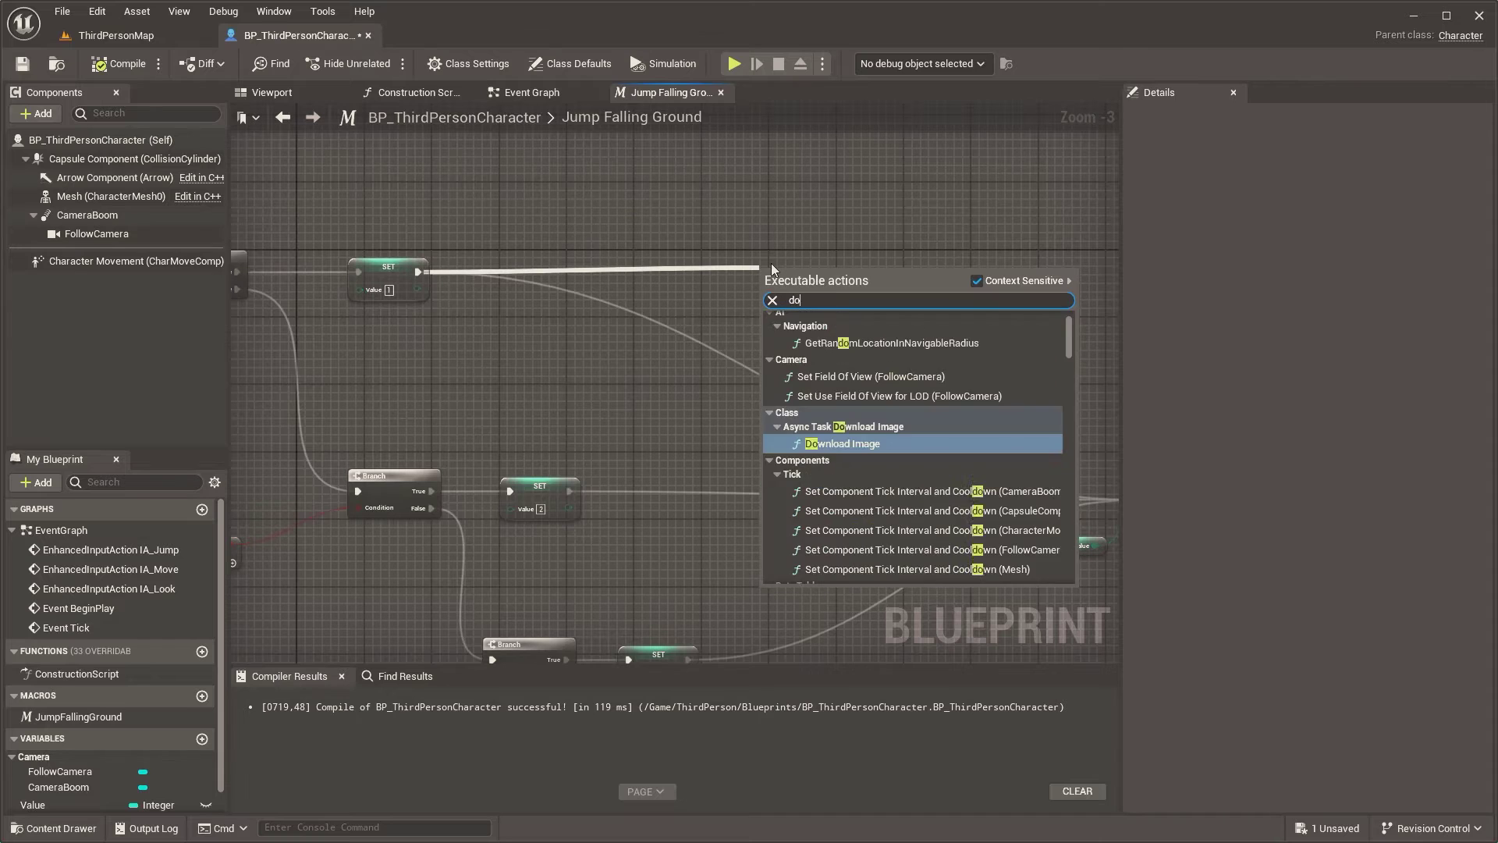
click(827, 477)
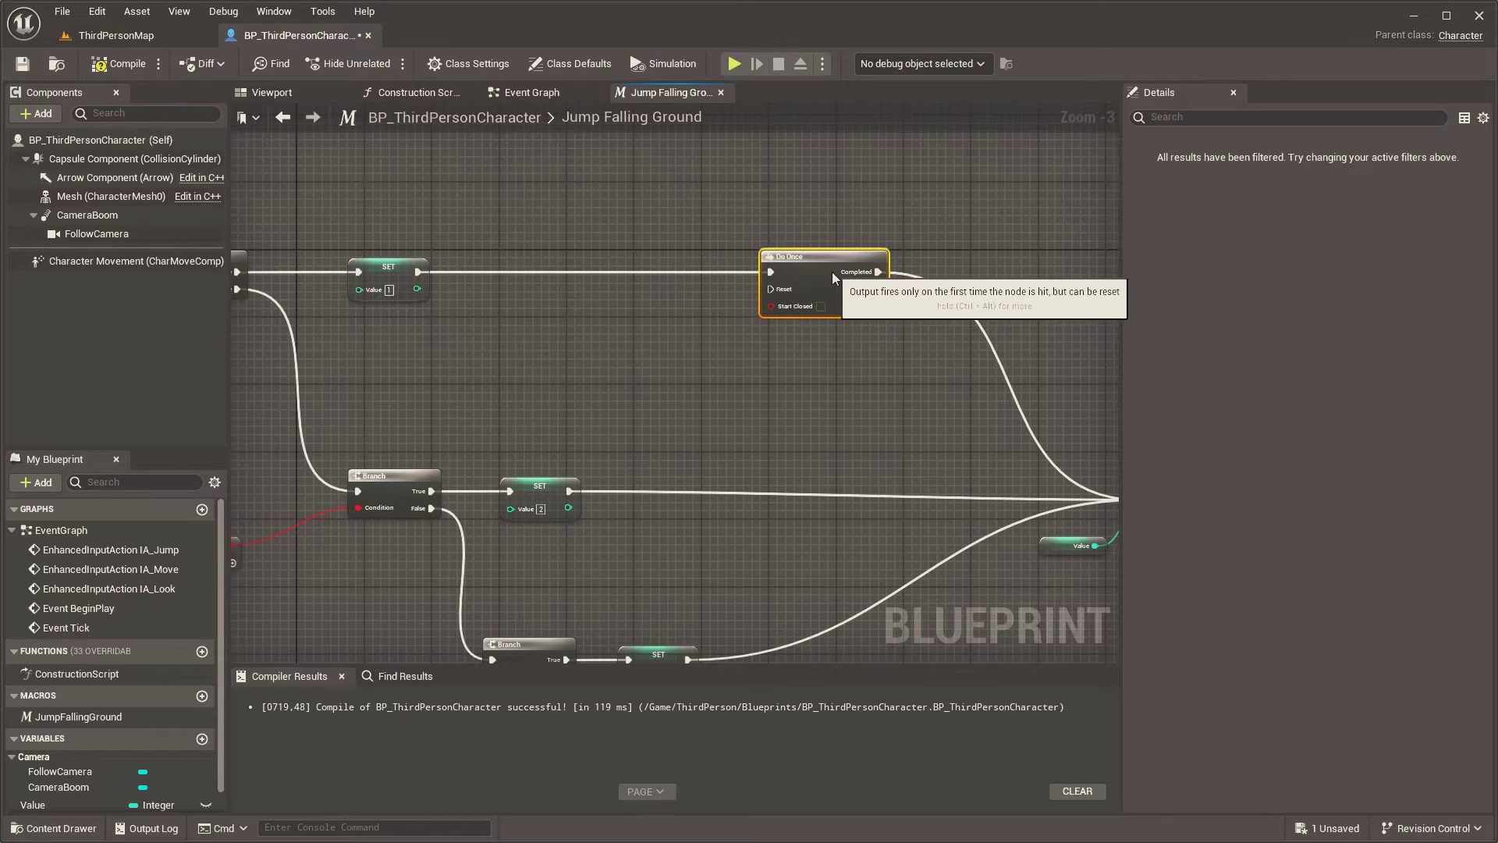
right_drag(857, 315, 561, 274)
scroll(528, 296, up, 1)
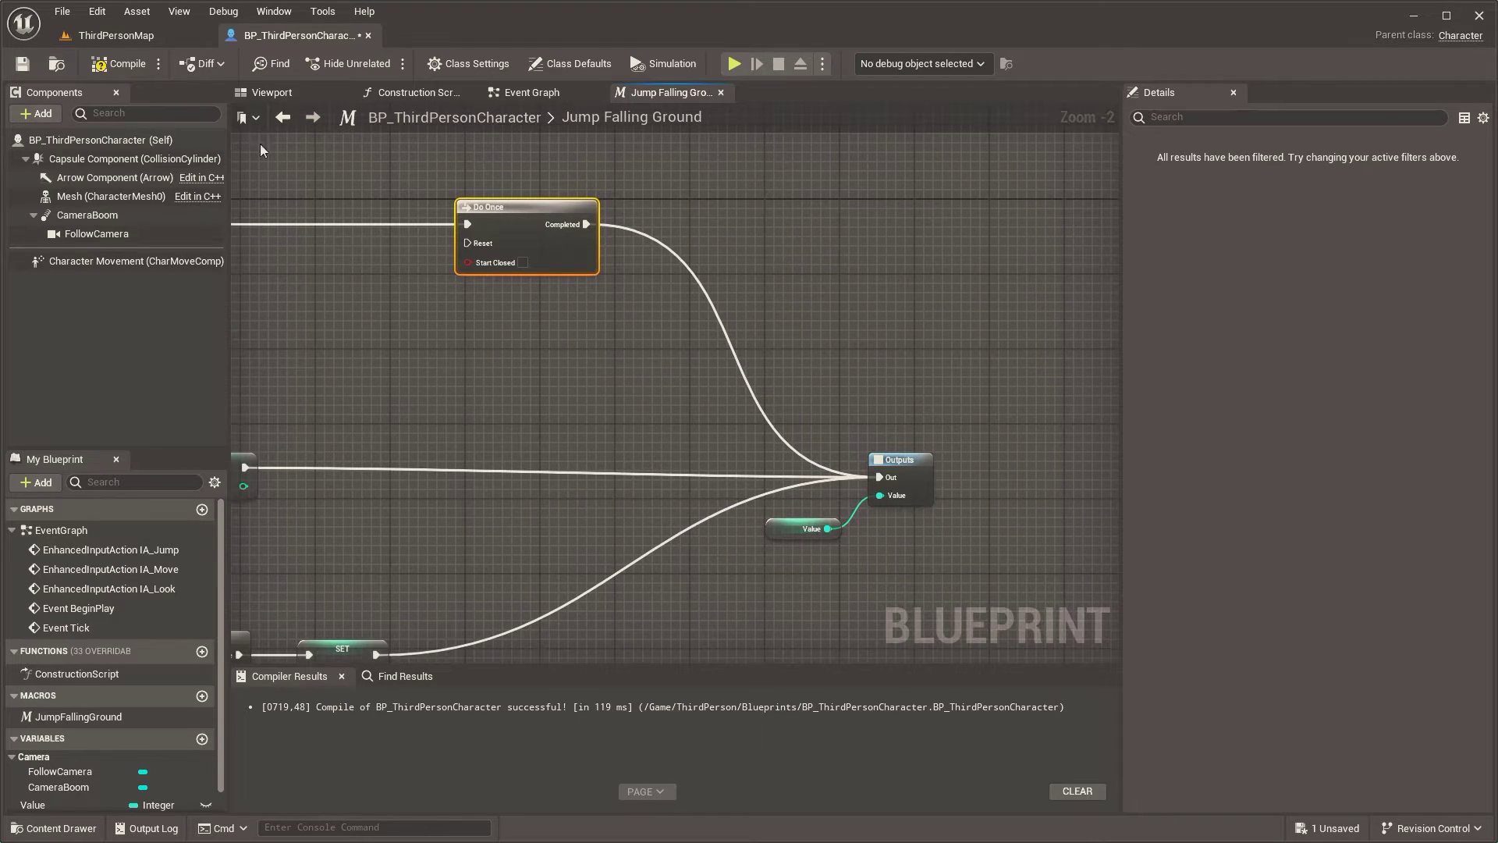
Play-test a jump with the Do Once gate, then return to the Event Graph
click(133, 38)
click(376, 62)
key(space)
key(Escape)
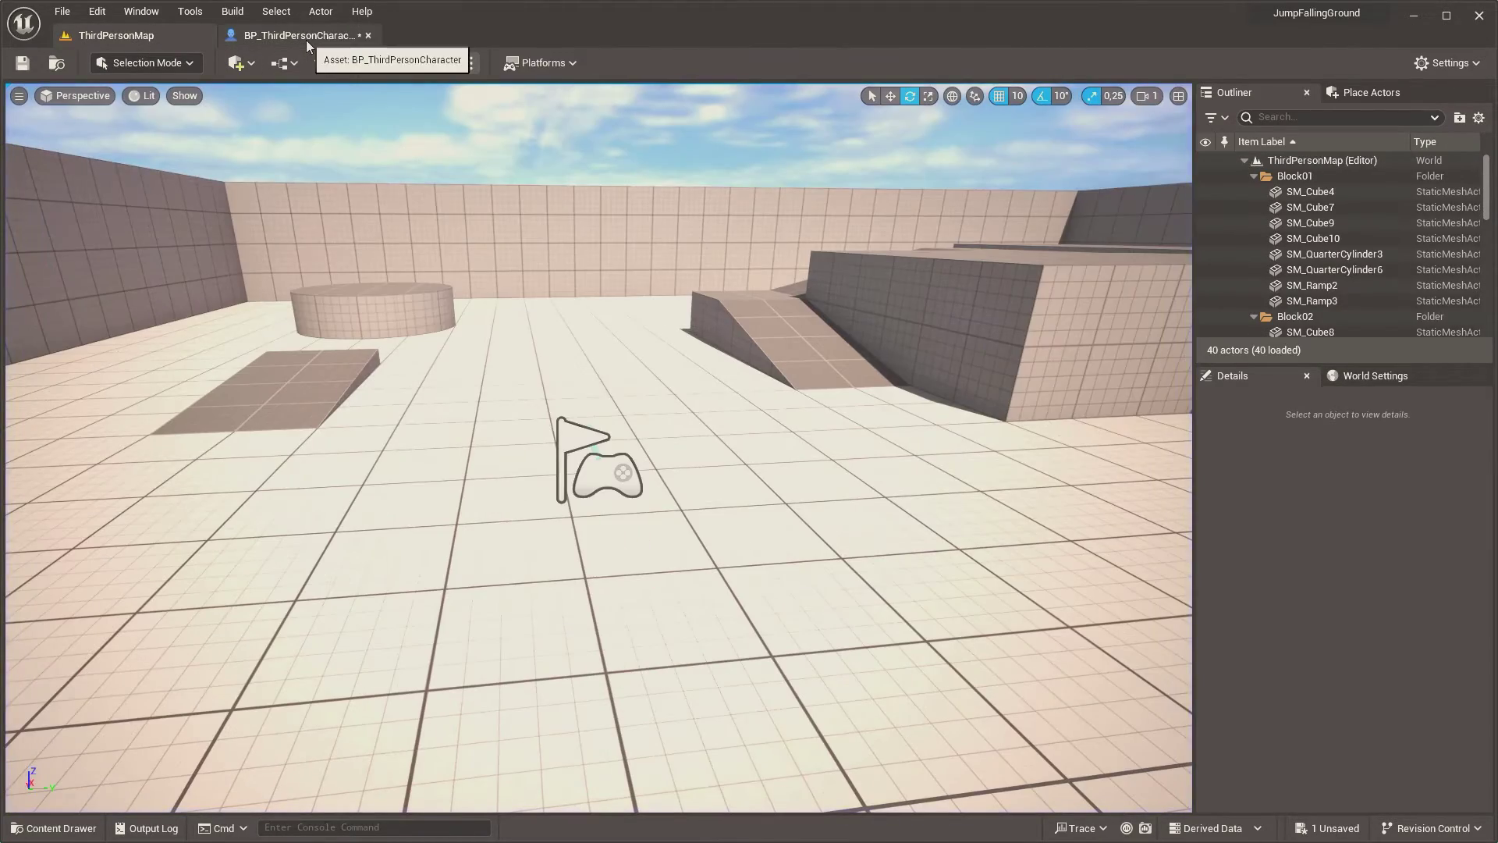
click(293, 35)
scroll(494, 301, down, 3)
click(531, 92)
scroll(409, 396, down, 2)
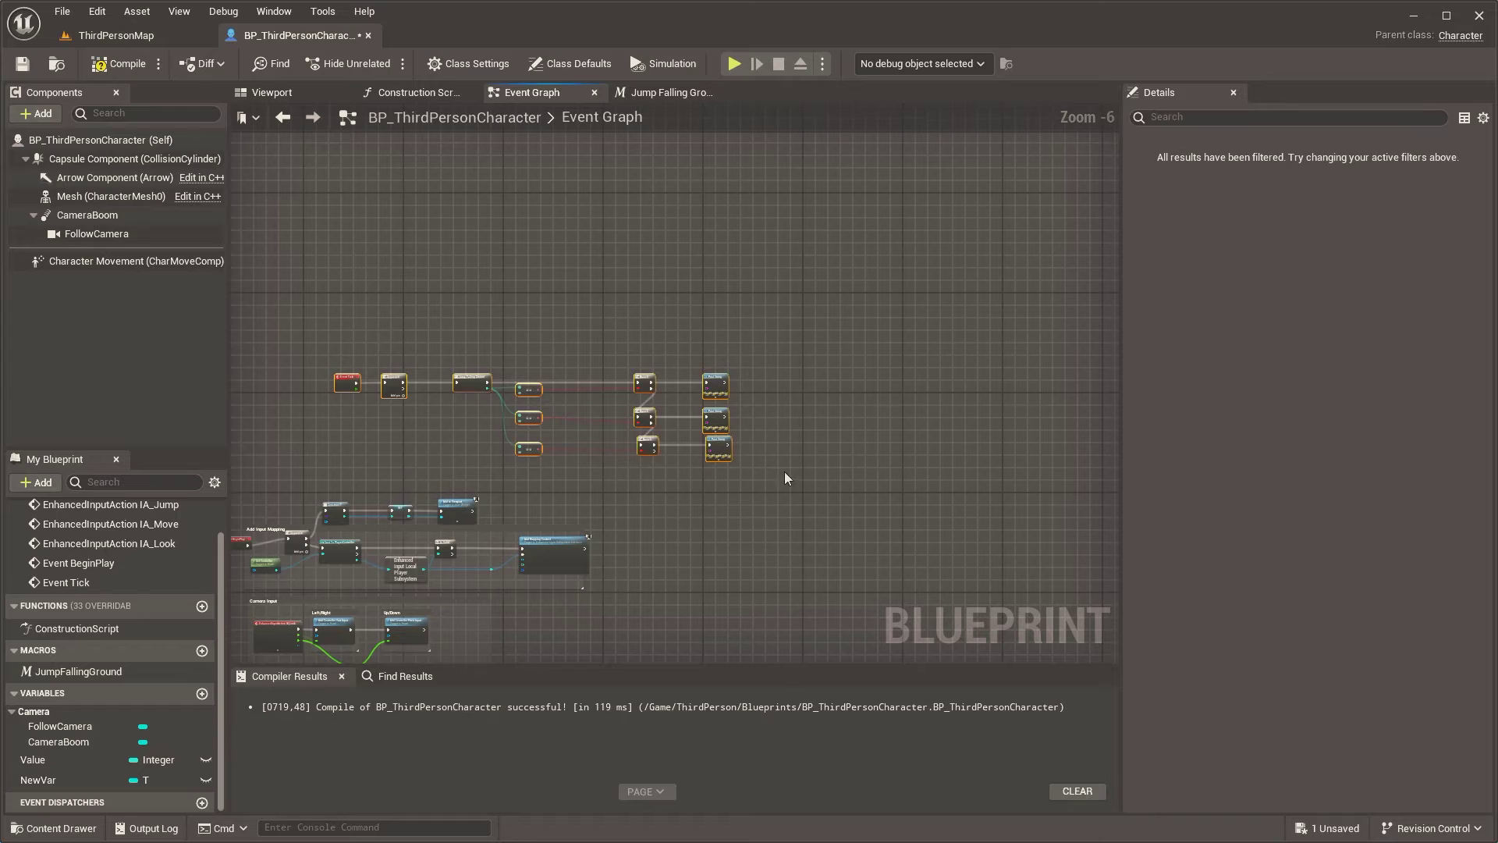
Replace the Print Strings with a Widget Btest setter on the first Branch's True, text 'Ground'
scroll(743, 300, up, 2)
scroll(711, 306, up, 2)
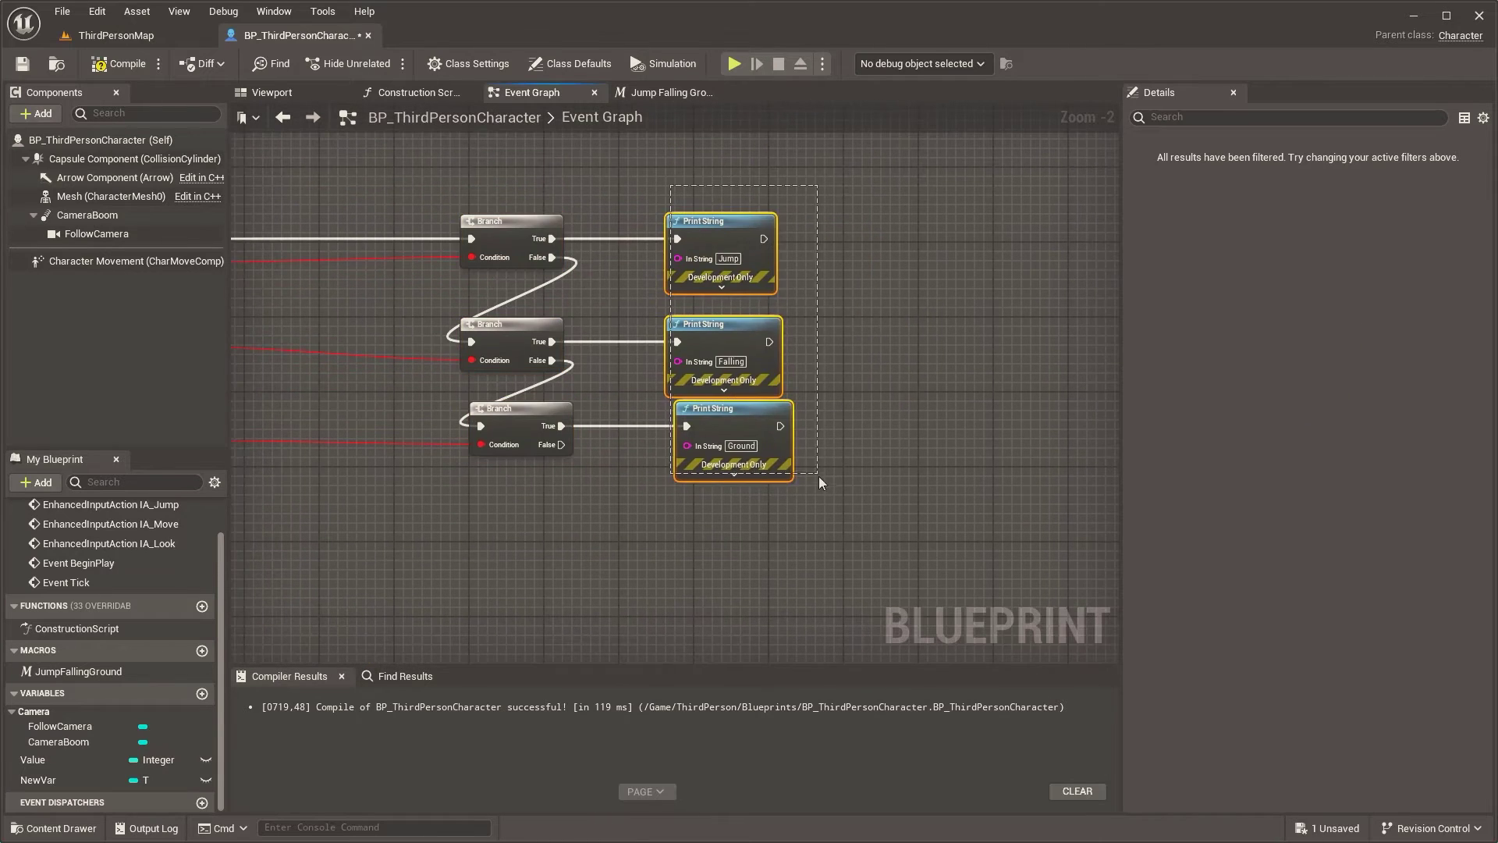
key(Delete)
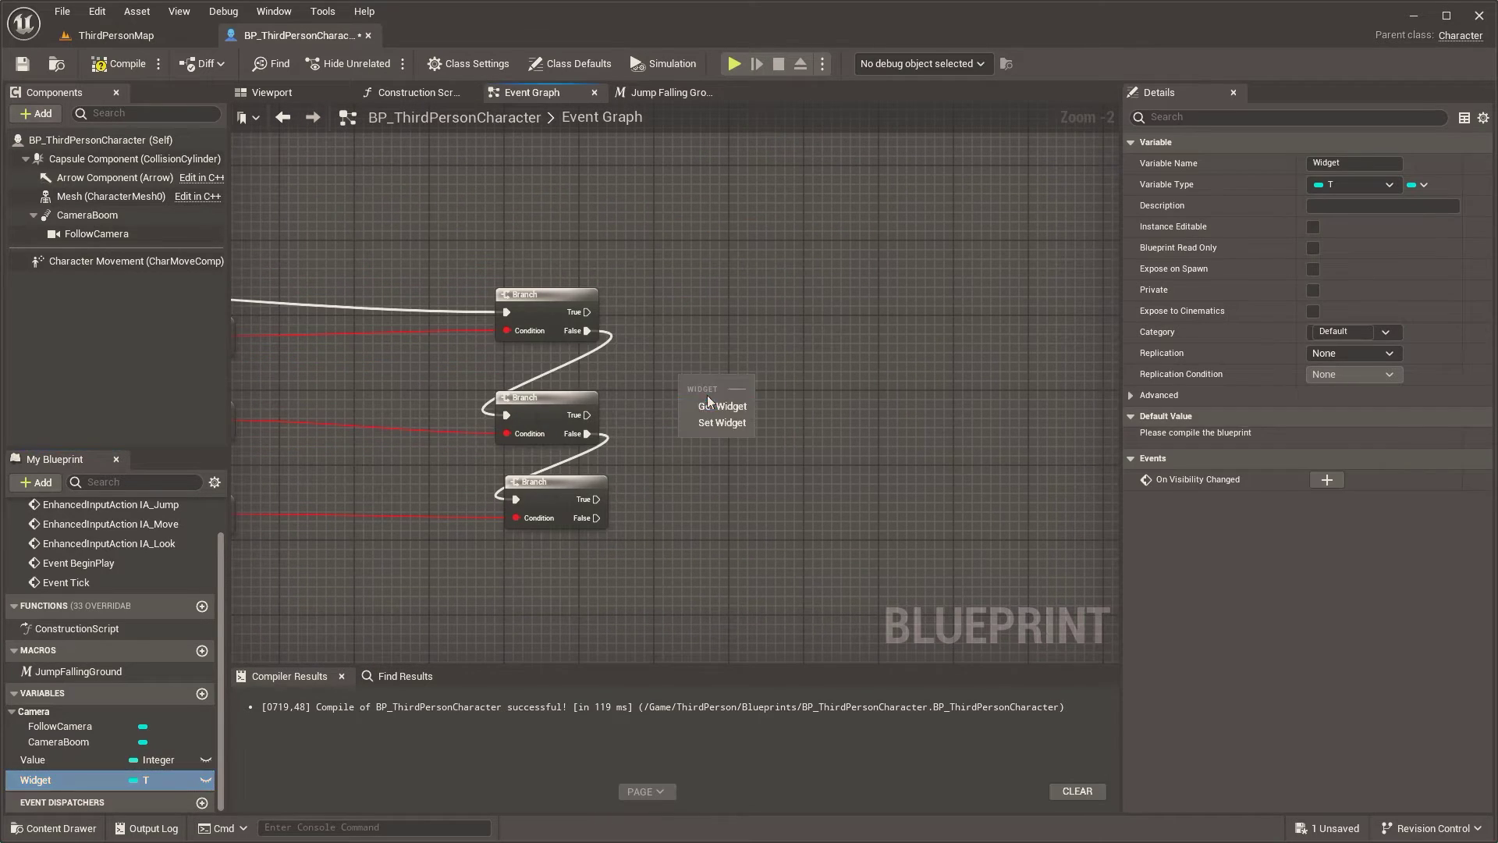
click(708, 404)
drag(728, 380, 808, 293)
text(set te)
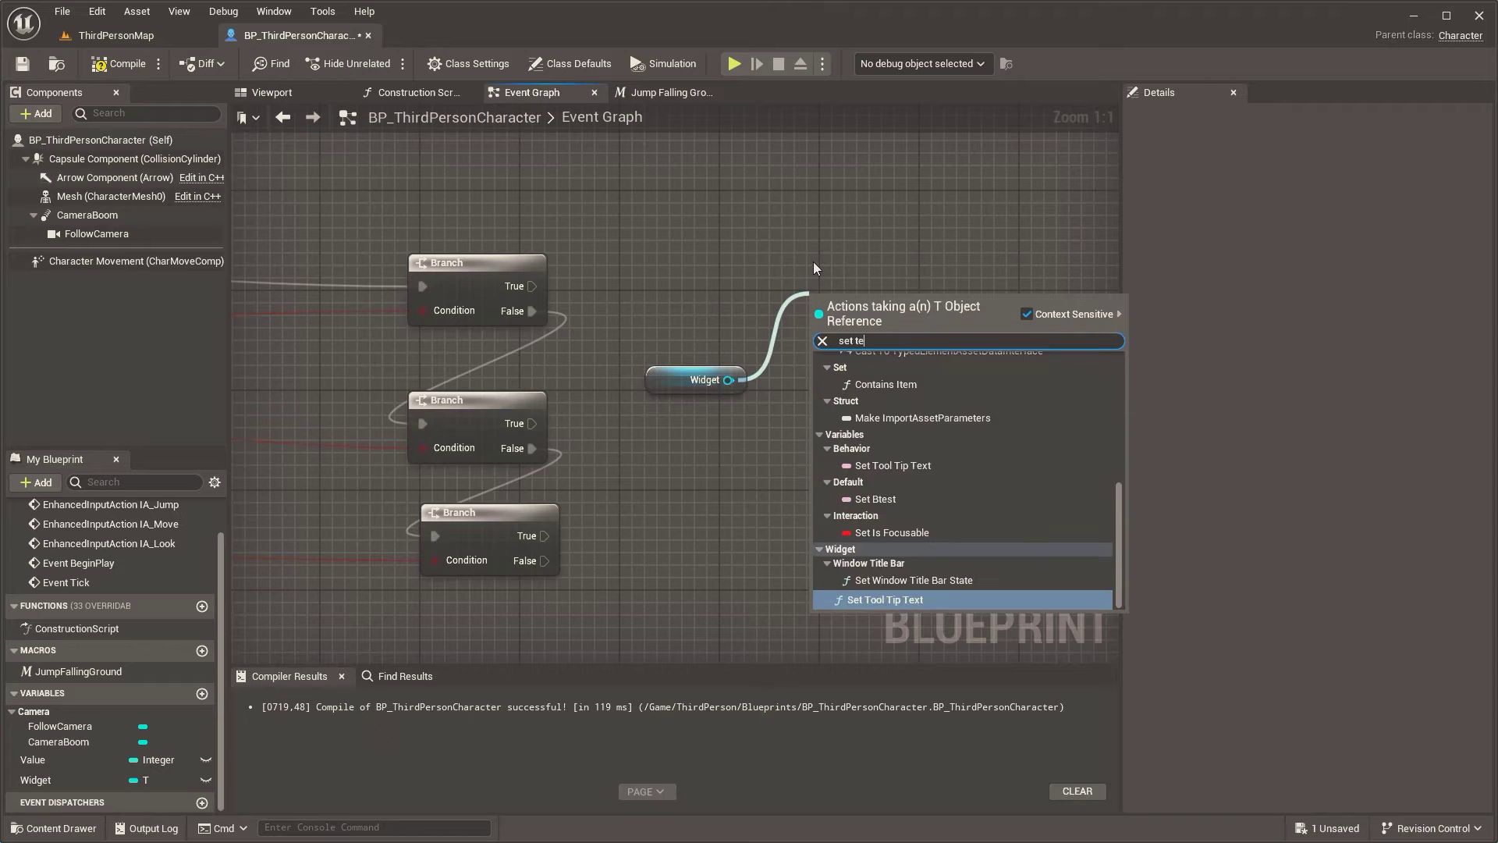
text(st)
key(Return)
drag(532, 286, 823, 286)
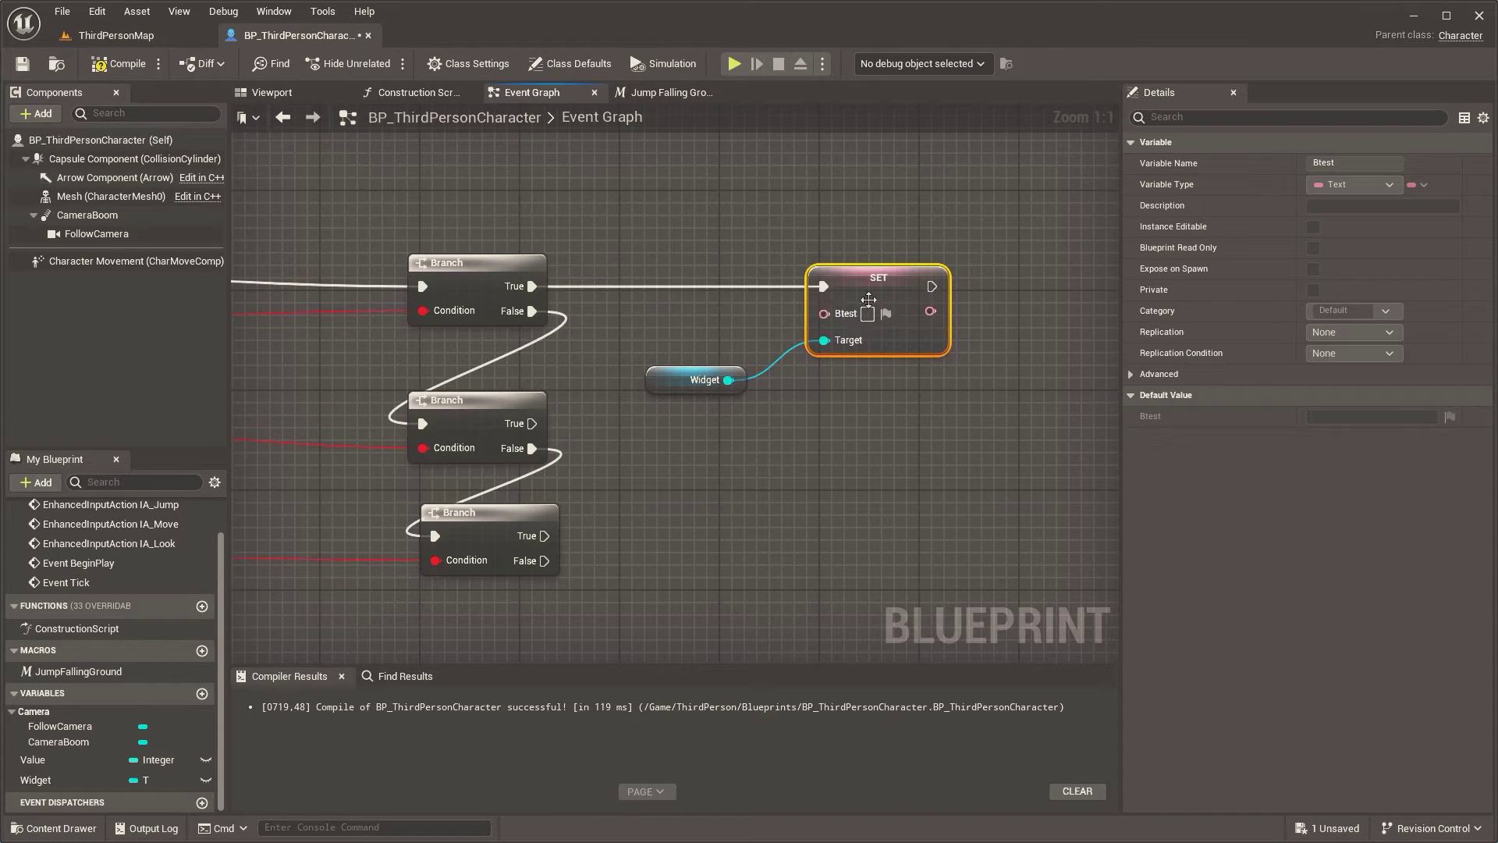
text(Ground)
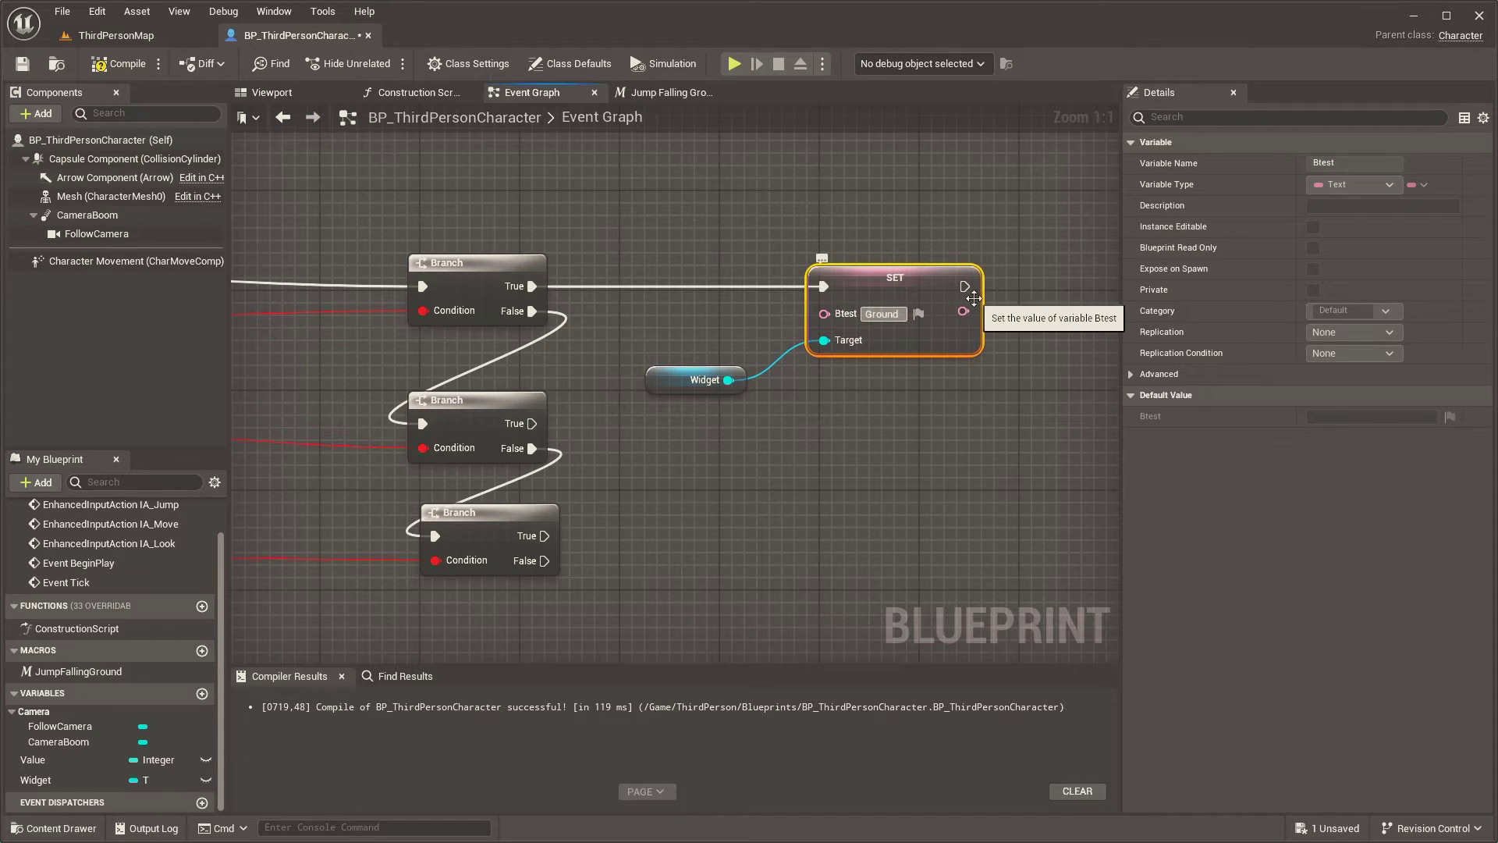
Paste two more Btest setters, wiring each Branch's True and the Widget reference into them
key(ctrl+c)
key(ctrl+v)
mouse_move(533, 424)
mouse_down()
mouse_move(629, 447)
mouse_move(908, 411)
mouse_up()
right_drag(726, 550, 715, 367)
key(ctrl+v)
drag(534, 352, 788, 390)
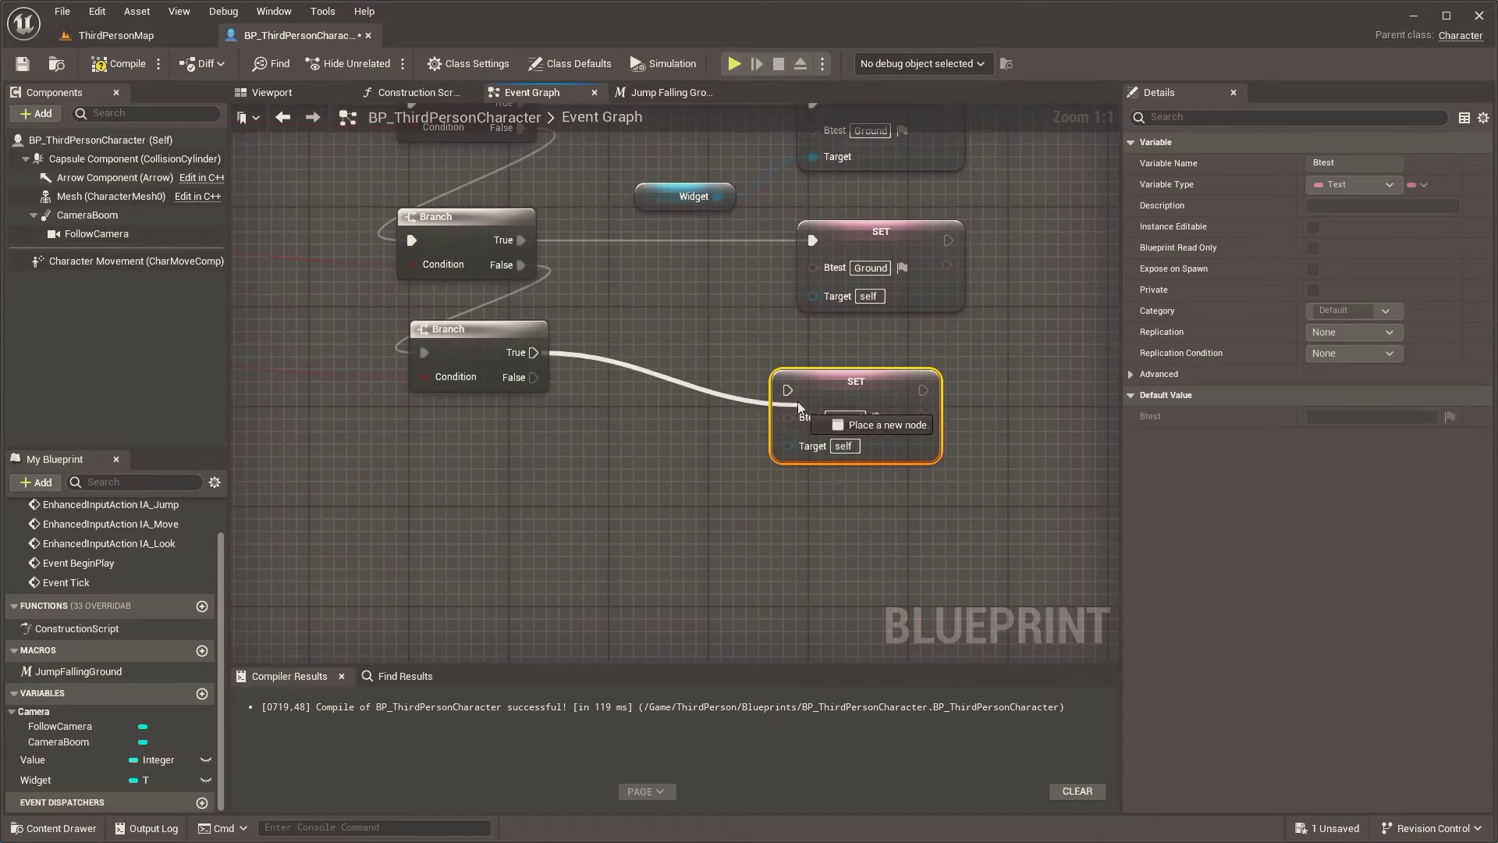
drag(717, 196, 813, 296)
drag(717, 196, 789, 445)
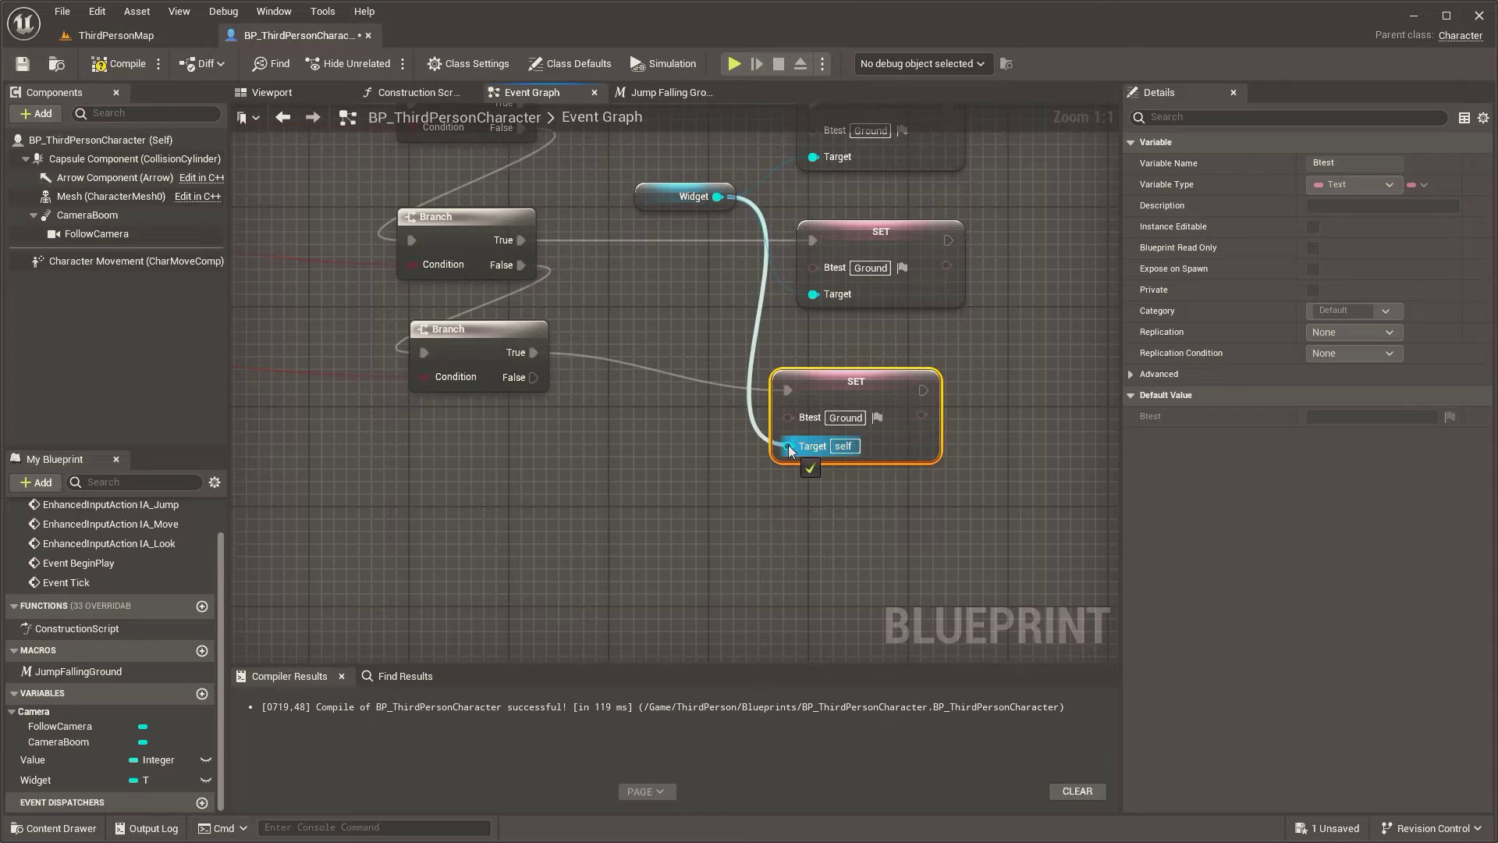
right_drag(668, 345, 698, 409)
drag(479, 405, 479, 443)
right_drag(774, 377, 498, 377)
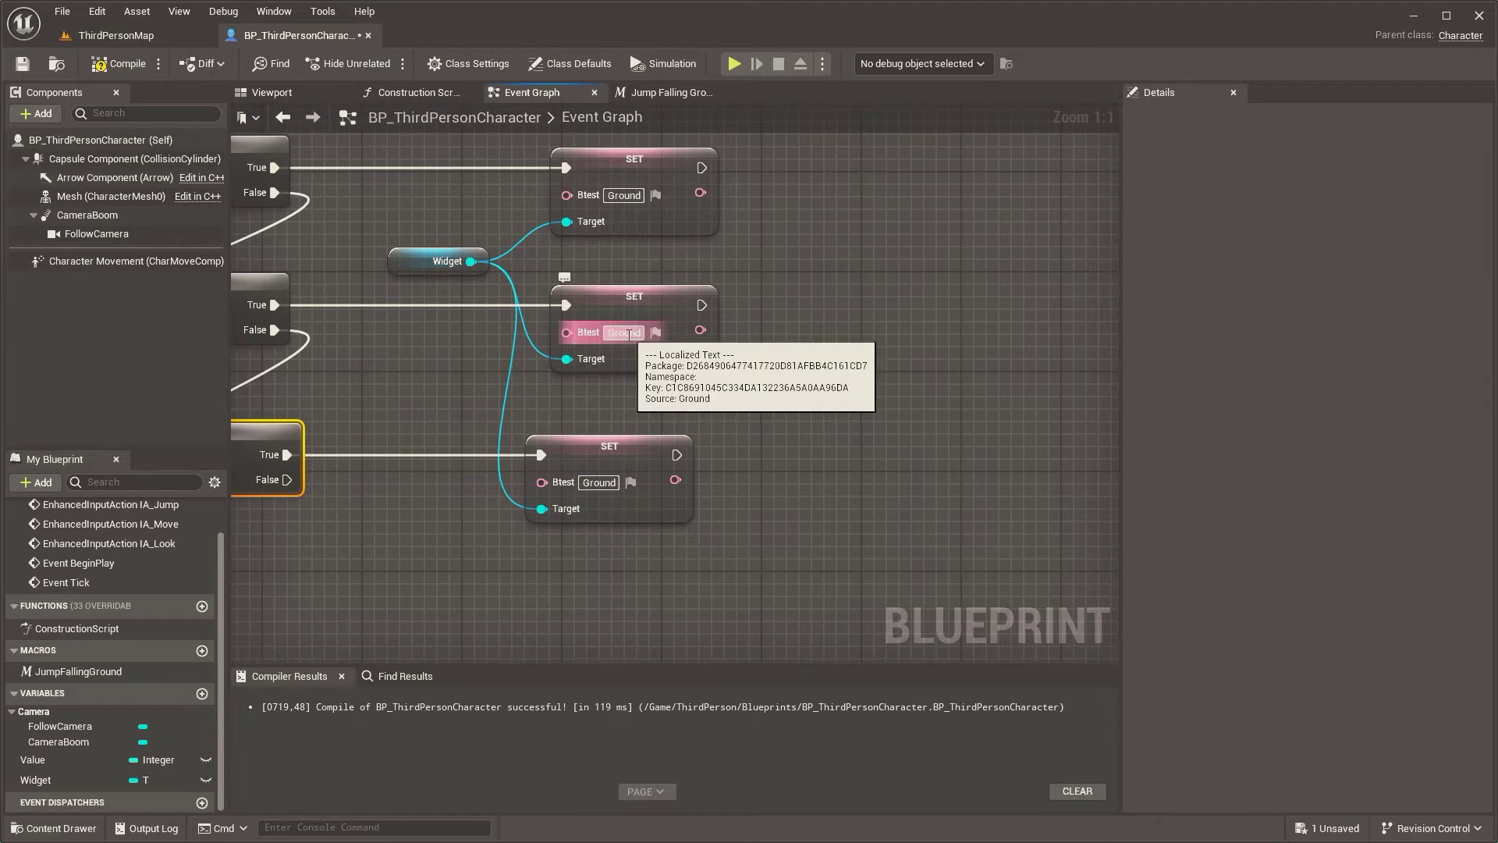
Change the middle setter's text to 'Falling' and the top setter's to 'Jump'
click(624, 332)
text(Falling)
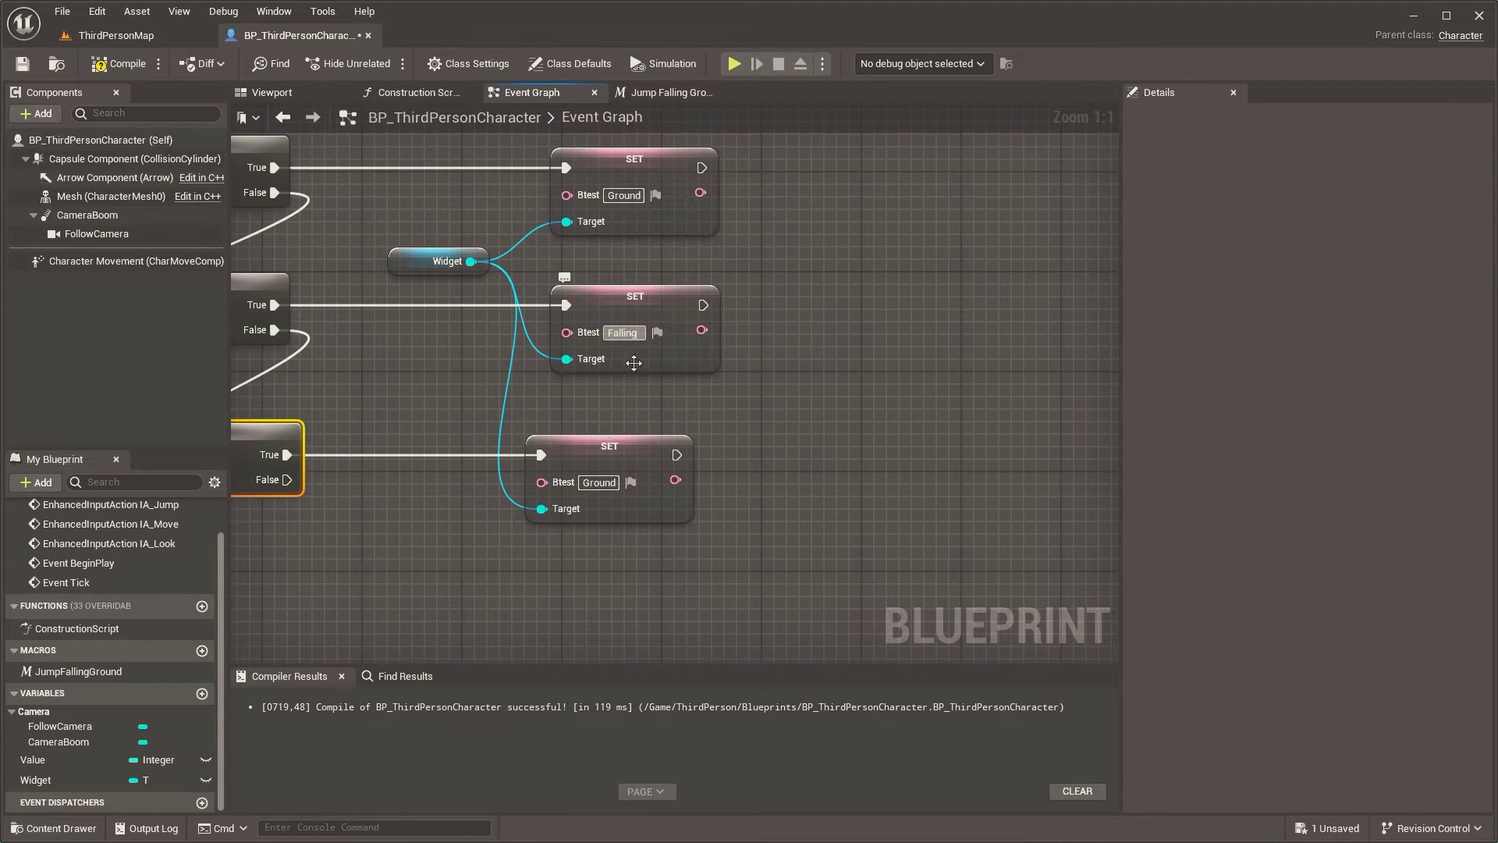
drag(608, 459, 633, 459)
click(624, 195)
text(Jump)
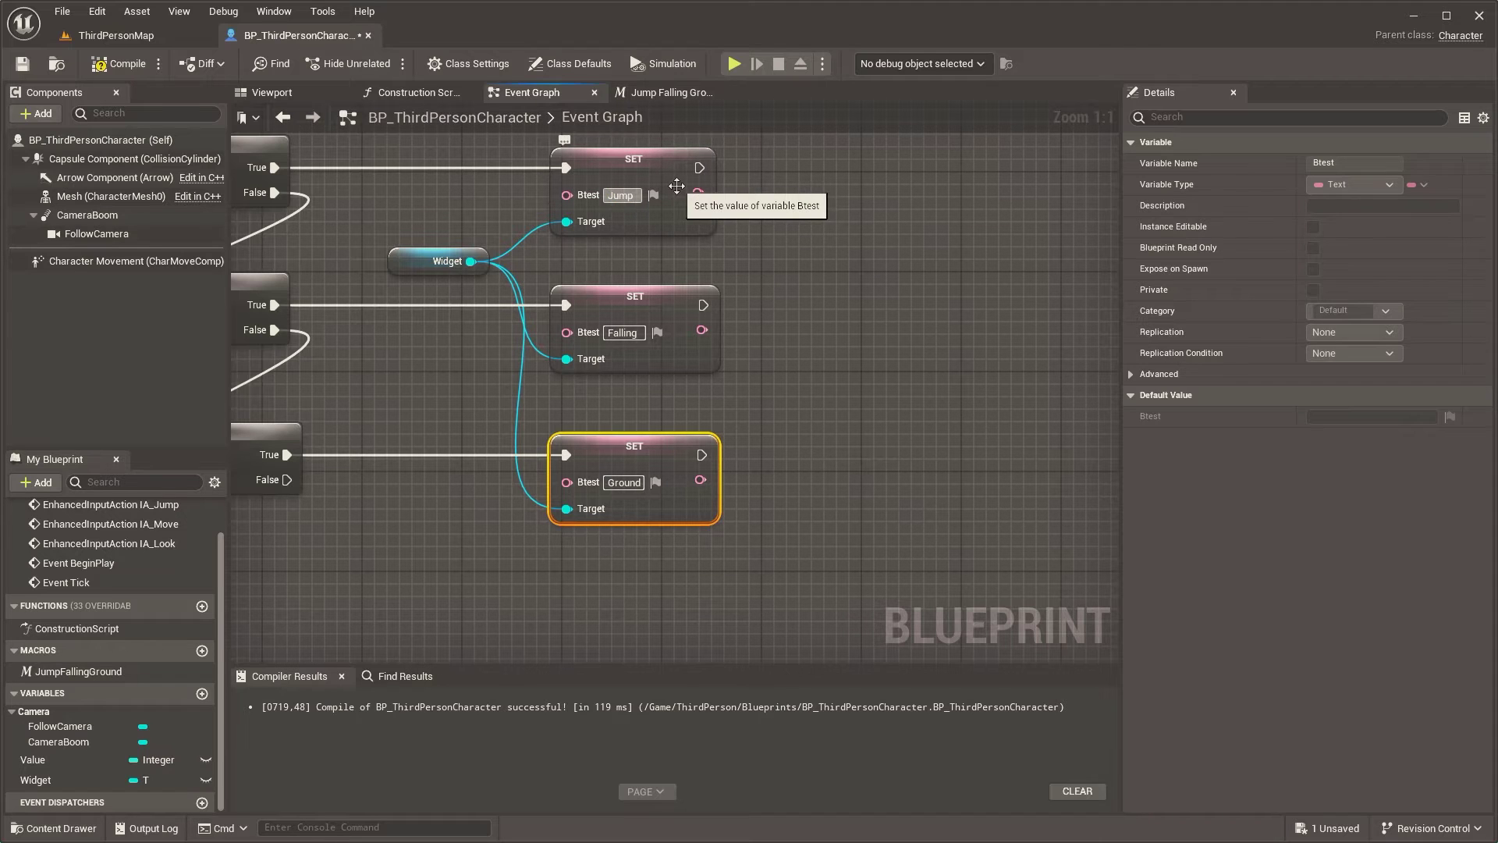
click(771, 292)
click(674, 93)
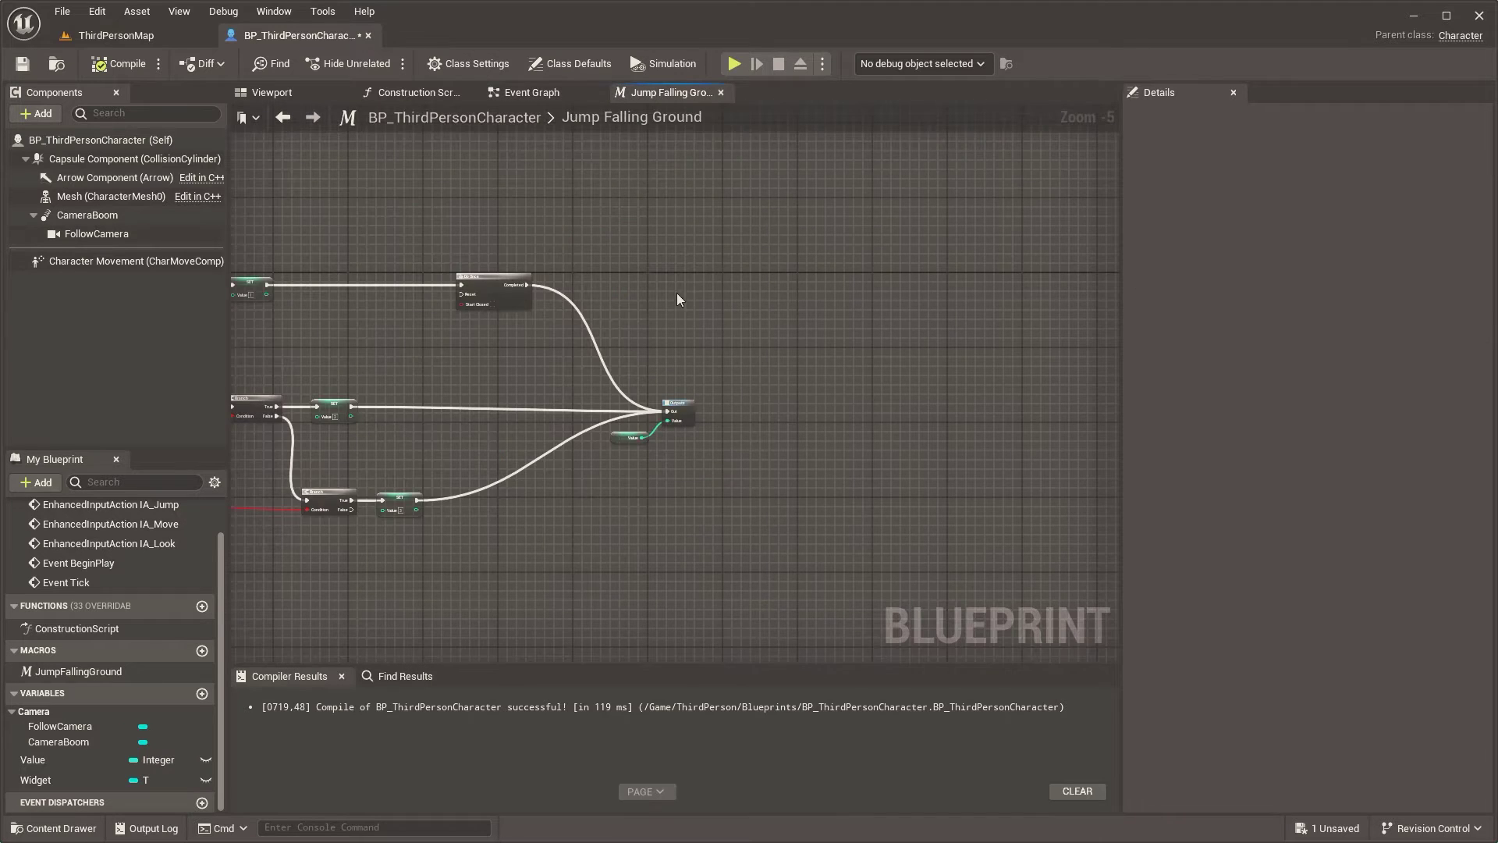
Add Do Once nodes after the Value 2 and Value 3 assignments, then start a play test
right_drag(935, 270, 942, 274)
scroll(677, 376, up, 3)
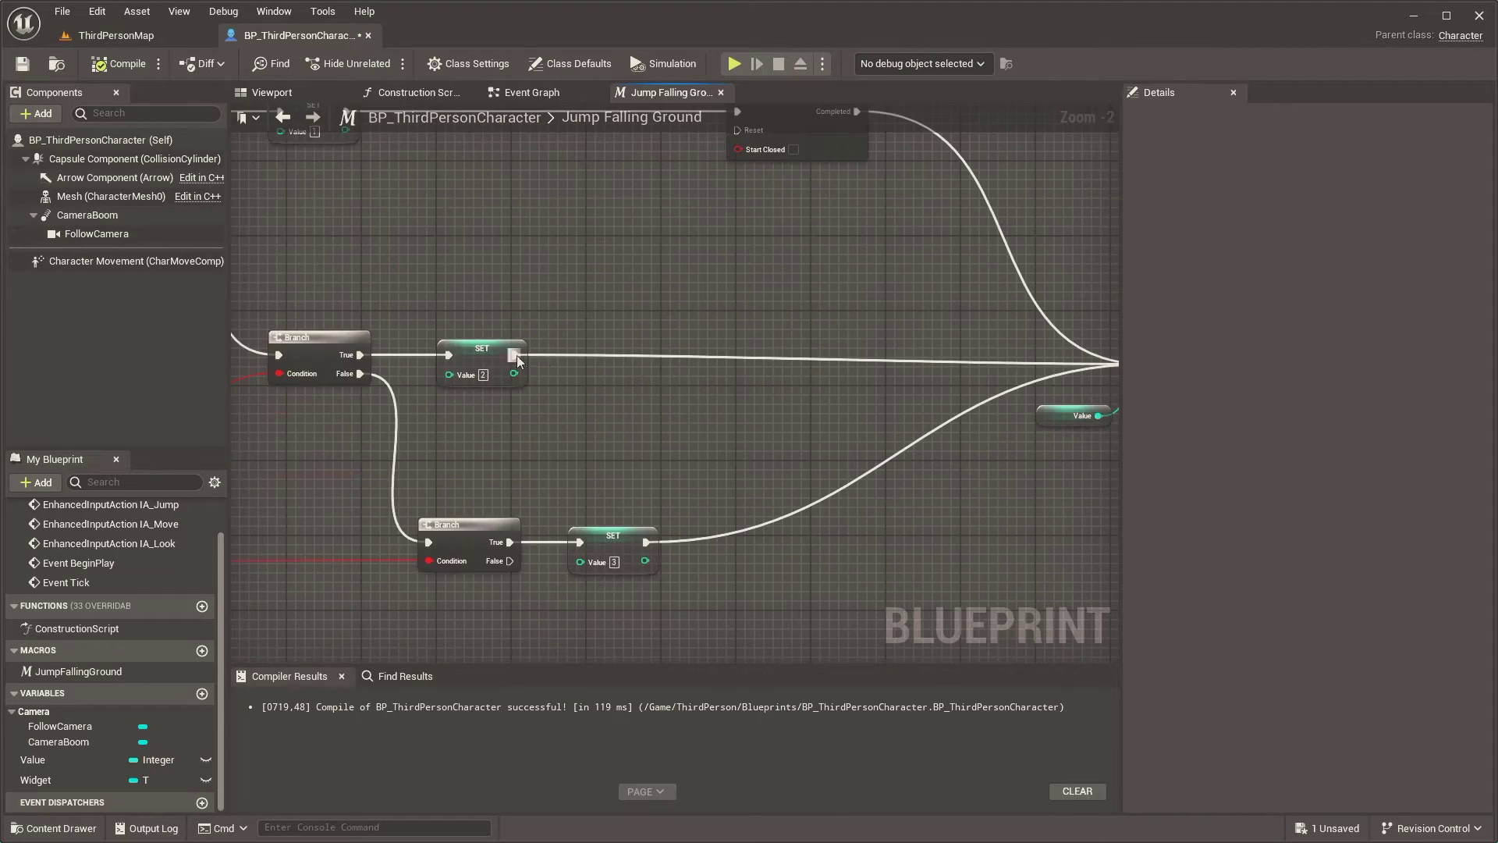
drag(516, 355, 738, 352)
text(do once)
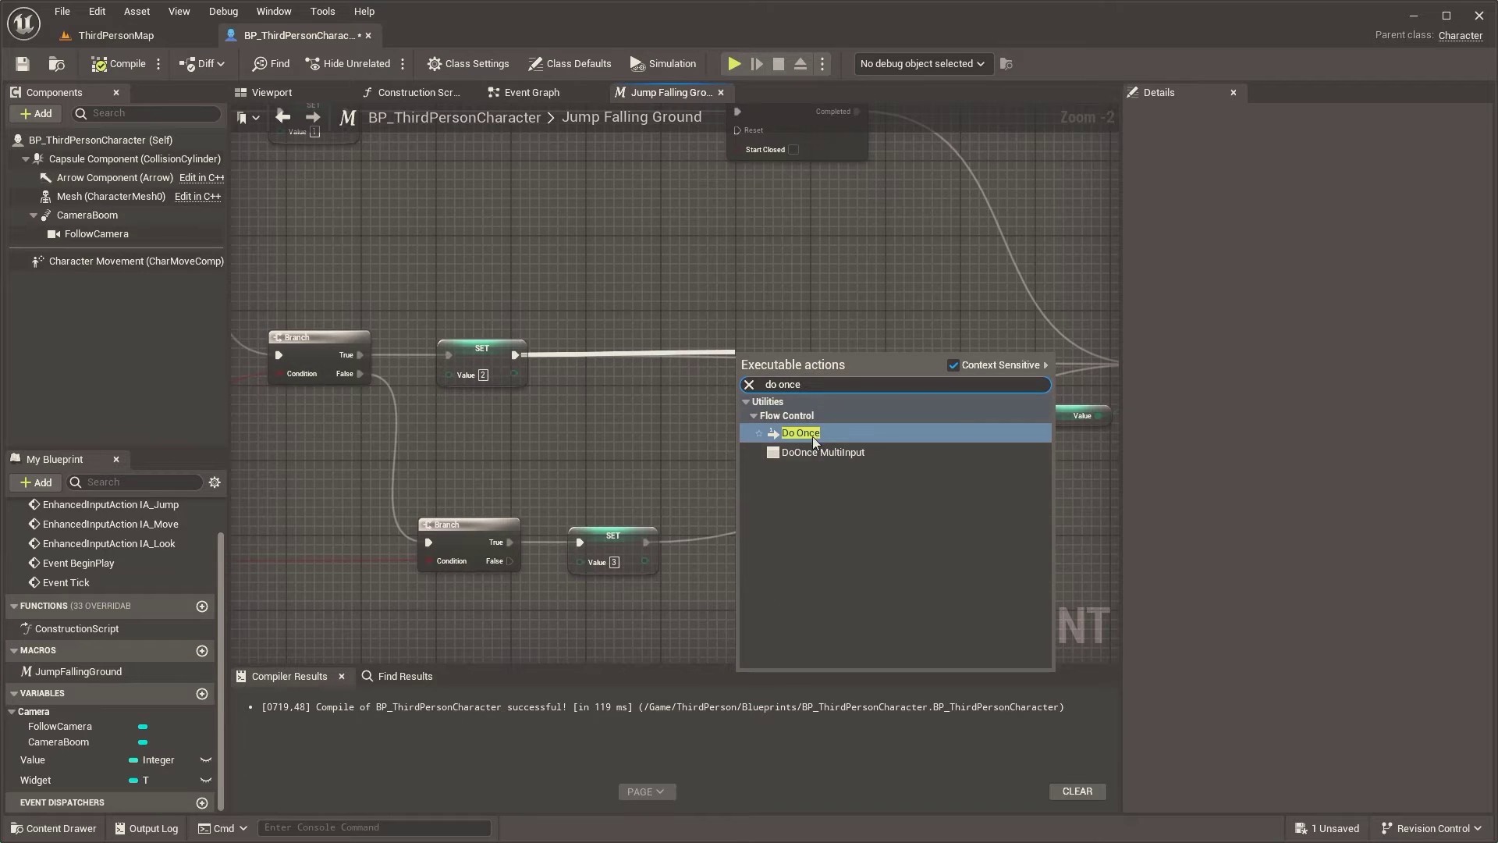
click(813, 437)
drag(647, 542, 743, 532)
text(do once)
click(809, 621)
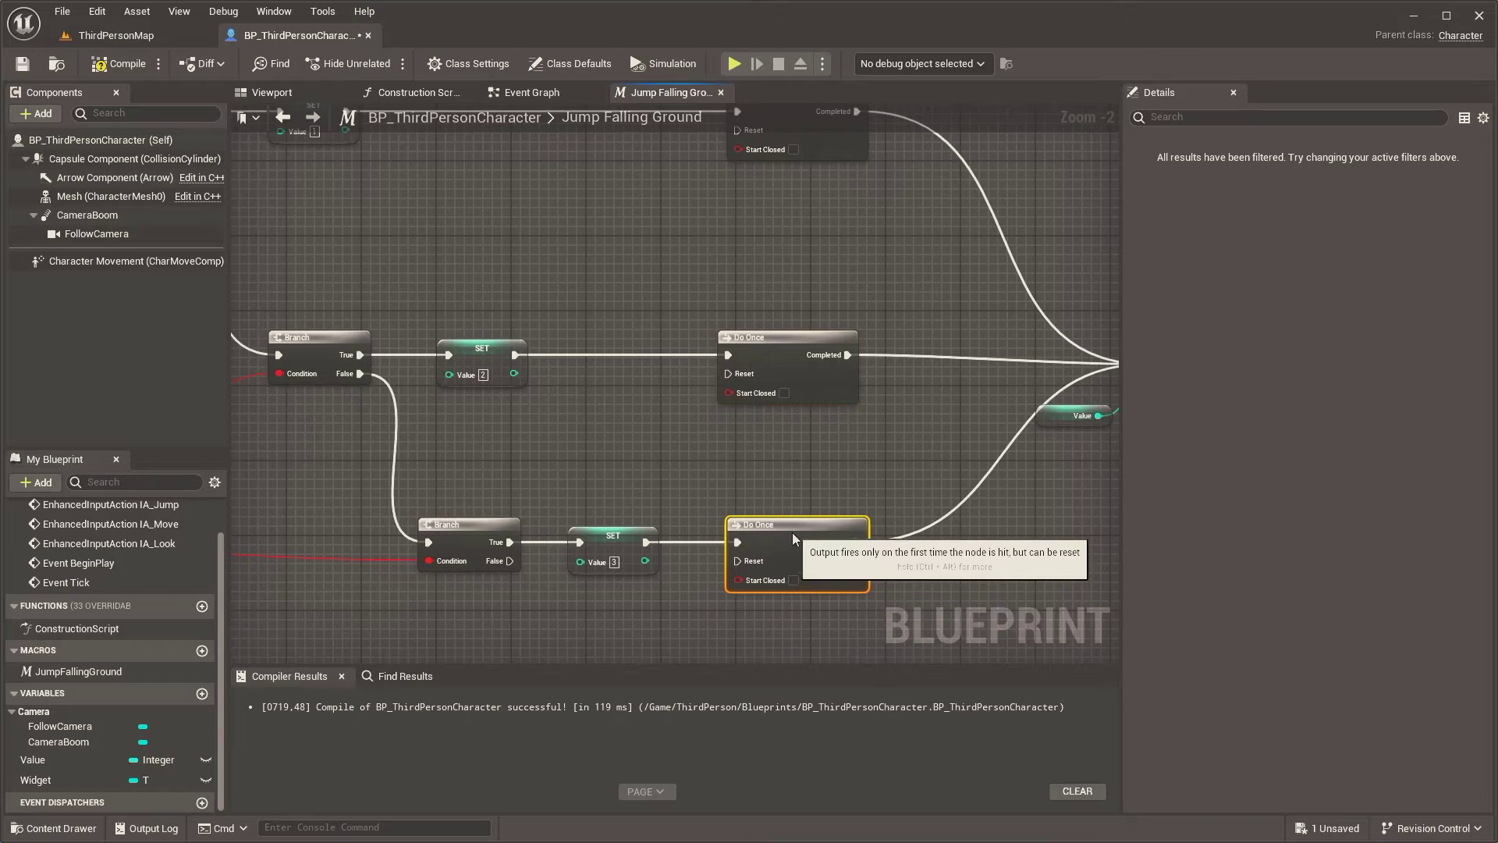
scroll(779, 534, down, 1)
right_drag(780, 534, 597, 521)
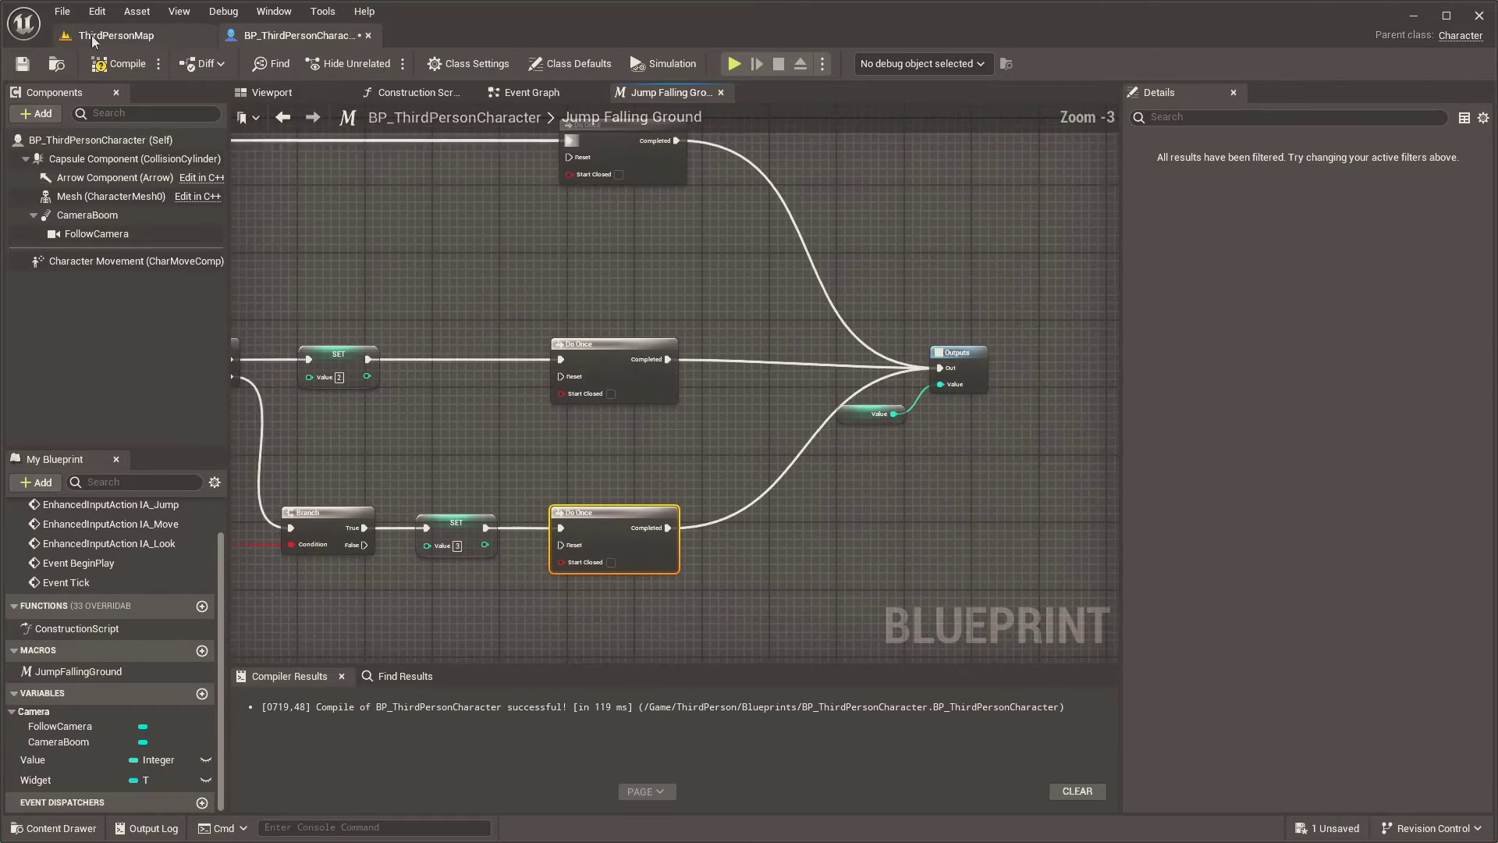
click(93, 36)
click(382, 64)
Test a jump in play, stop, and return to the macro graph's Value rows
key(space)
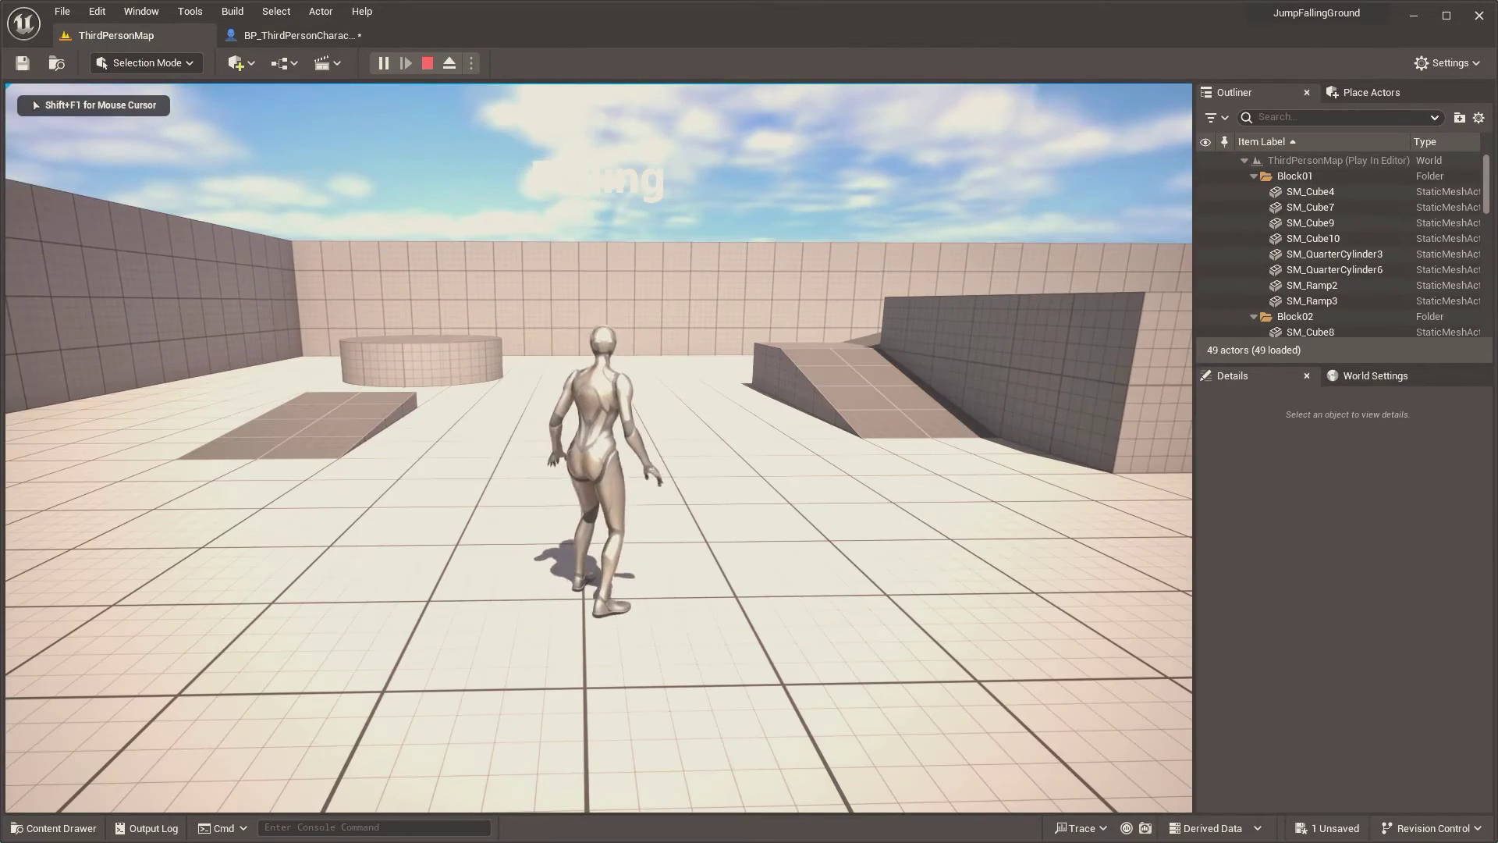
key(Escape)
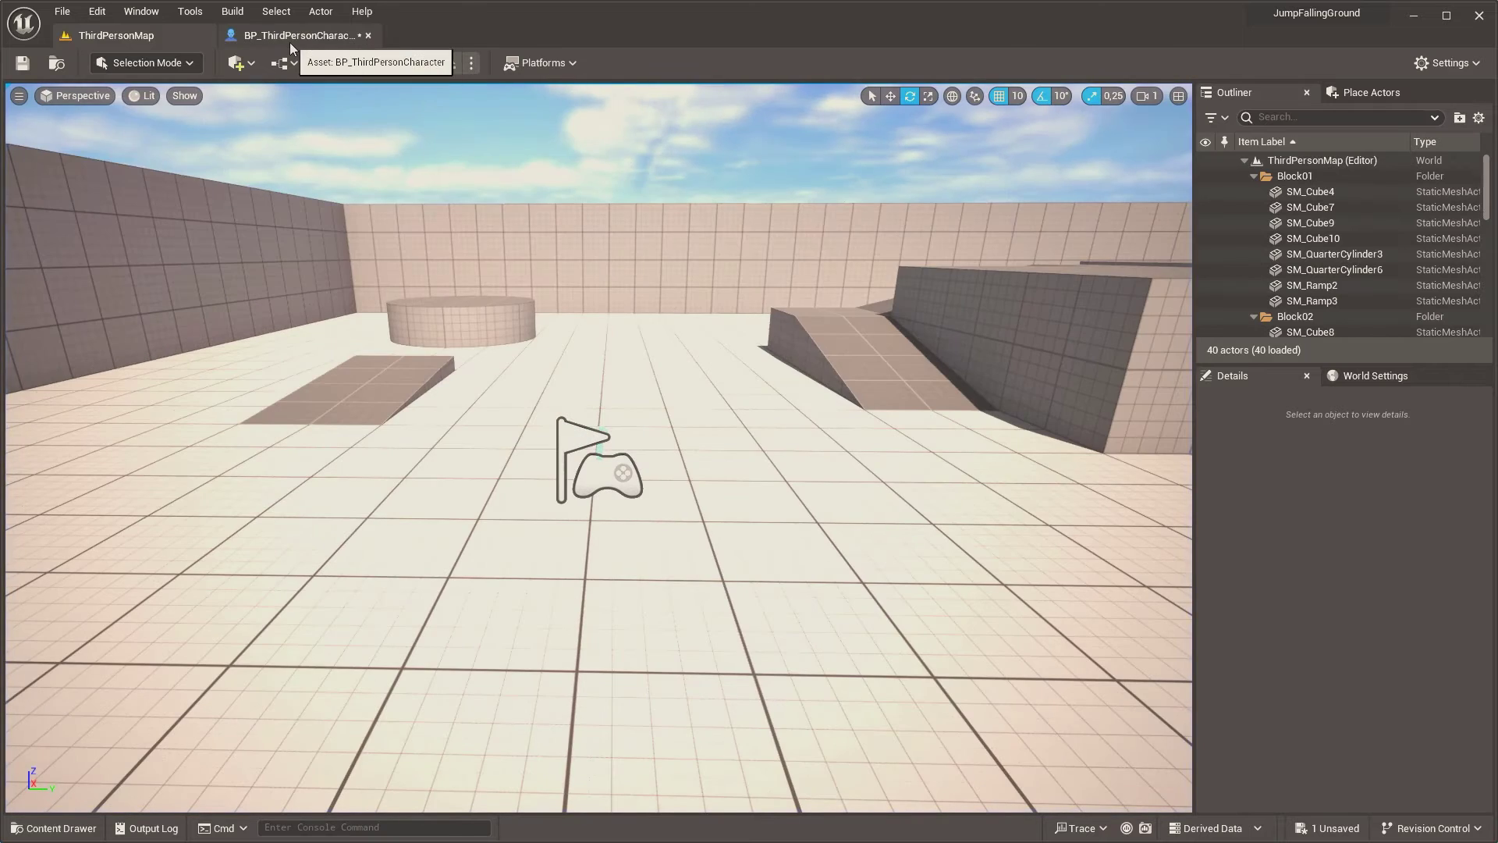
click(289, 39)
right_drag(456, 176, 645, 258)
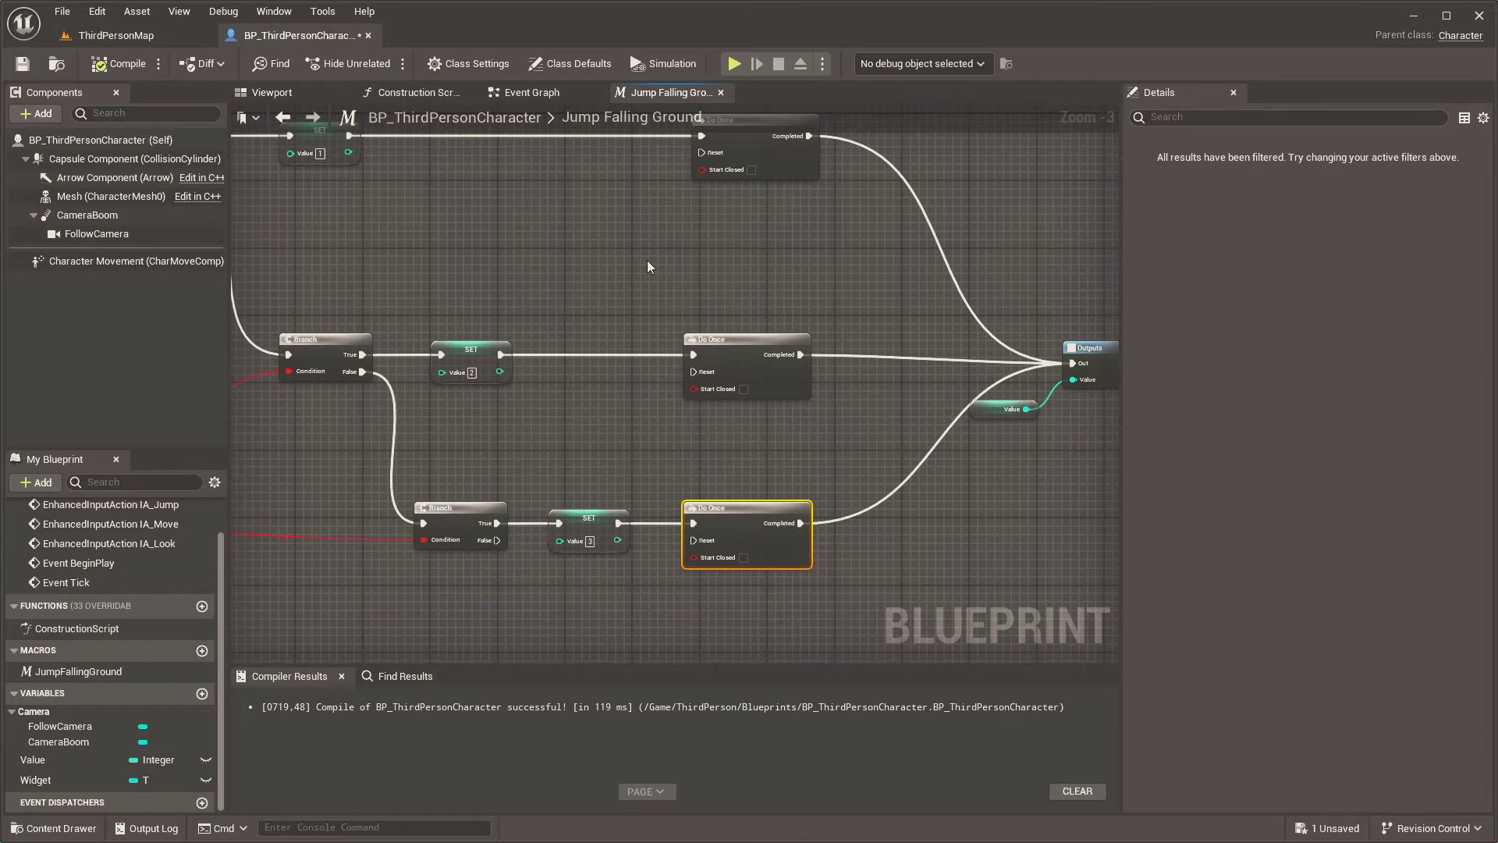
right_drag(648, 260, 832, 371)
scroll(661, 254, up, 1)
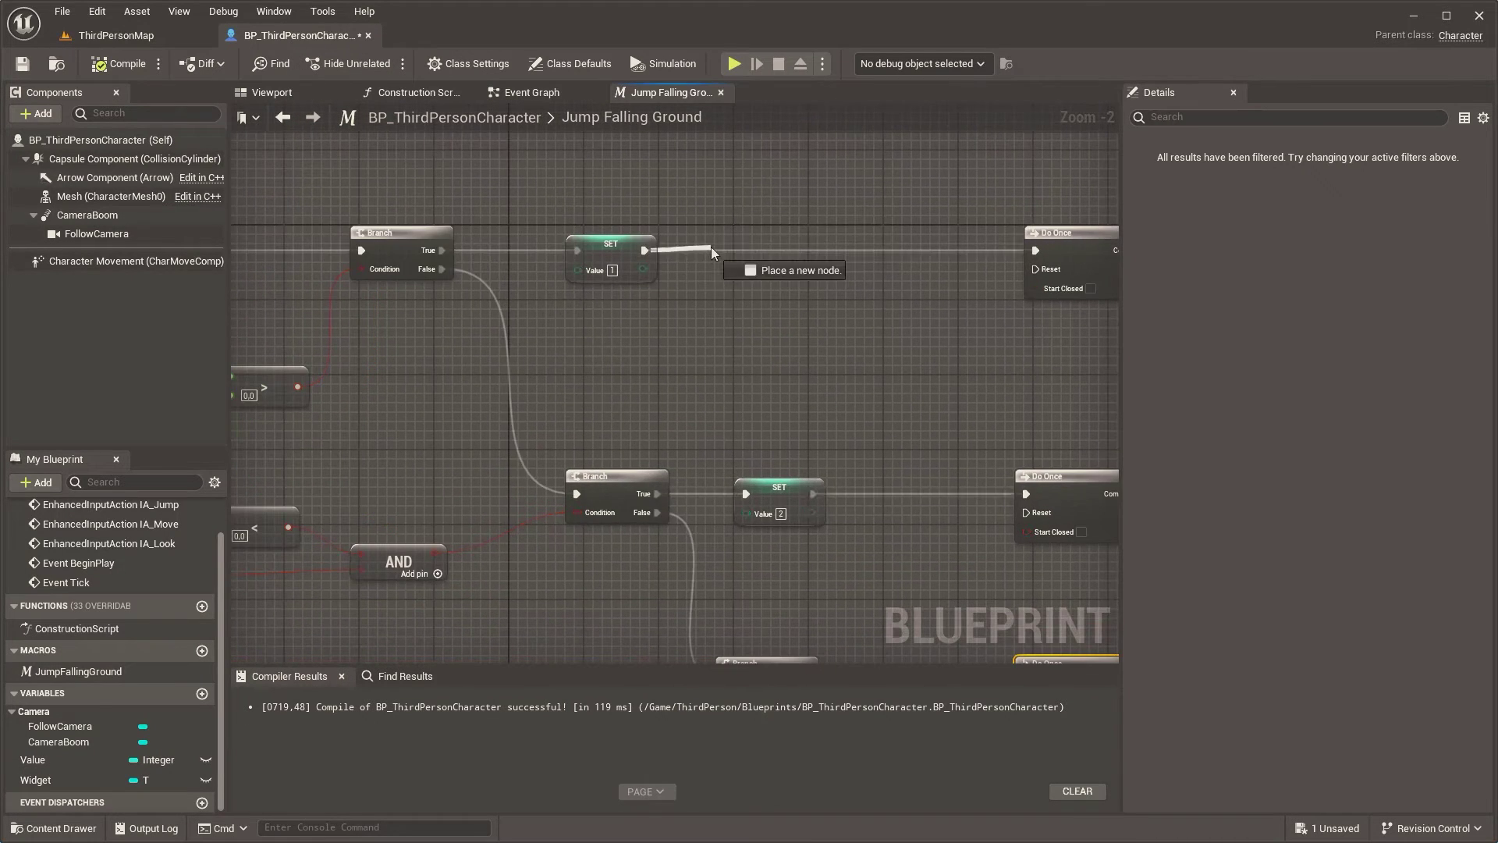
Insert a Sequence after SET Value 1, wiring Then 1 to the lower Do Once's Reset
drag(644, 251, 709, 247)
text(seq)
click(777, 428)
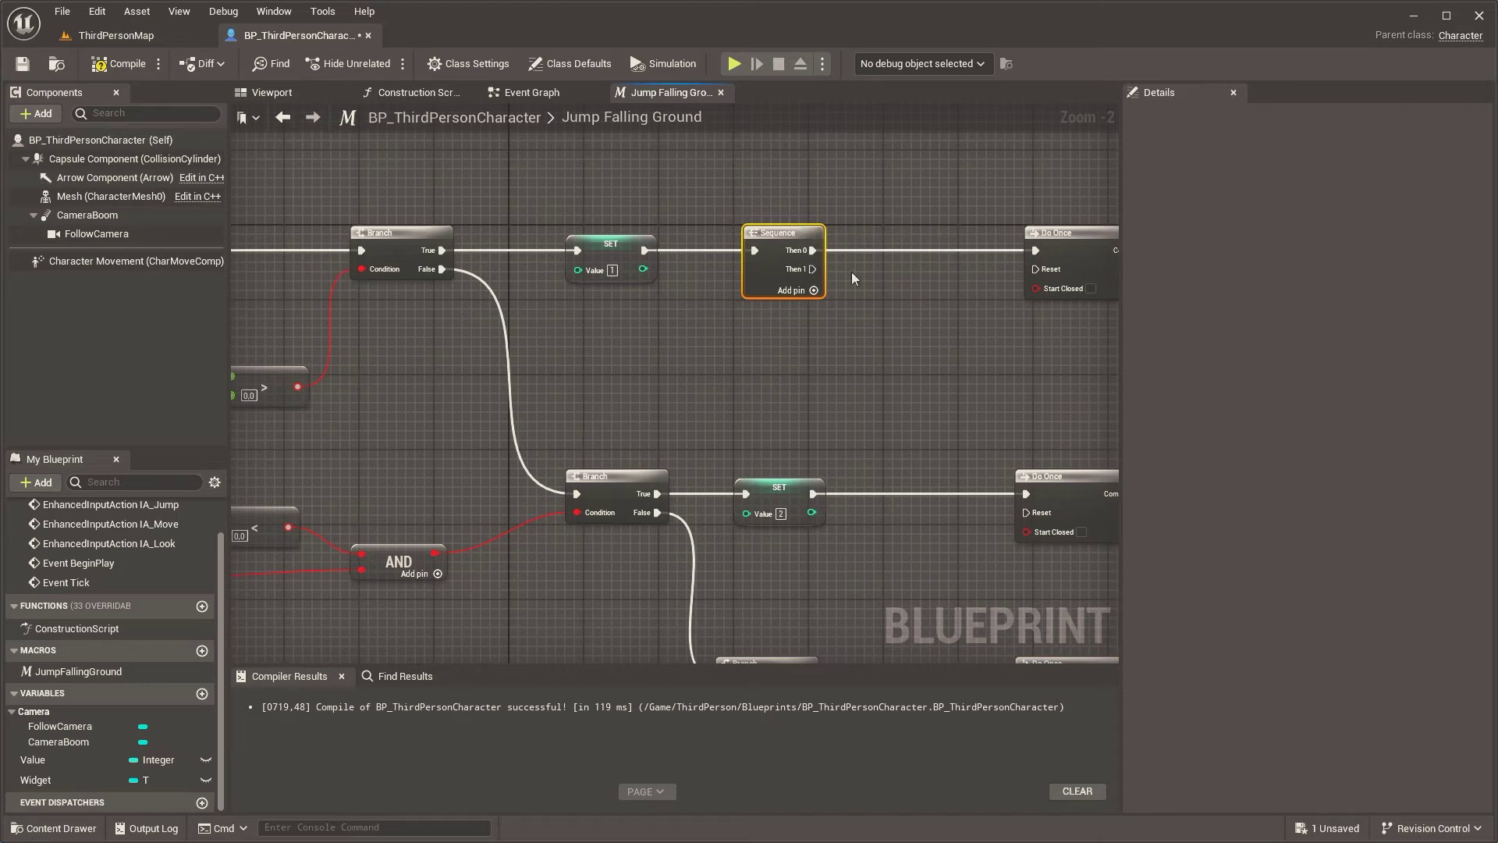
right_drag(762, 257, 545, 217)
scroll(545, 217, down, 1)
drag(416, 142, 609, 532)
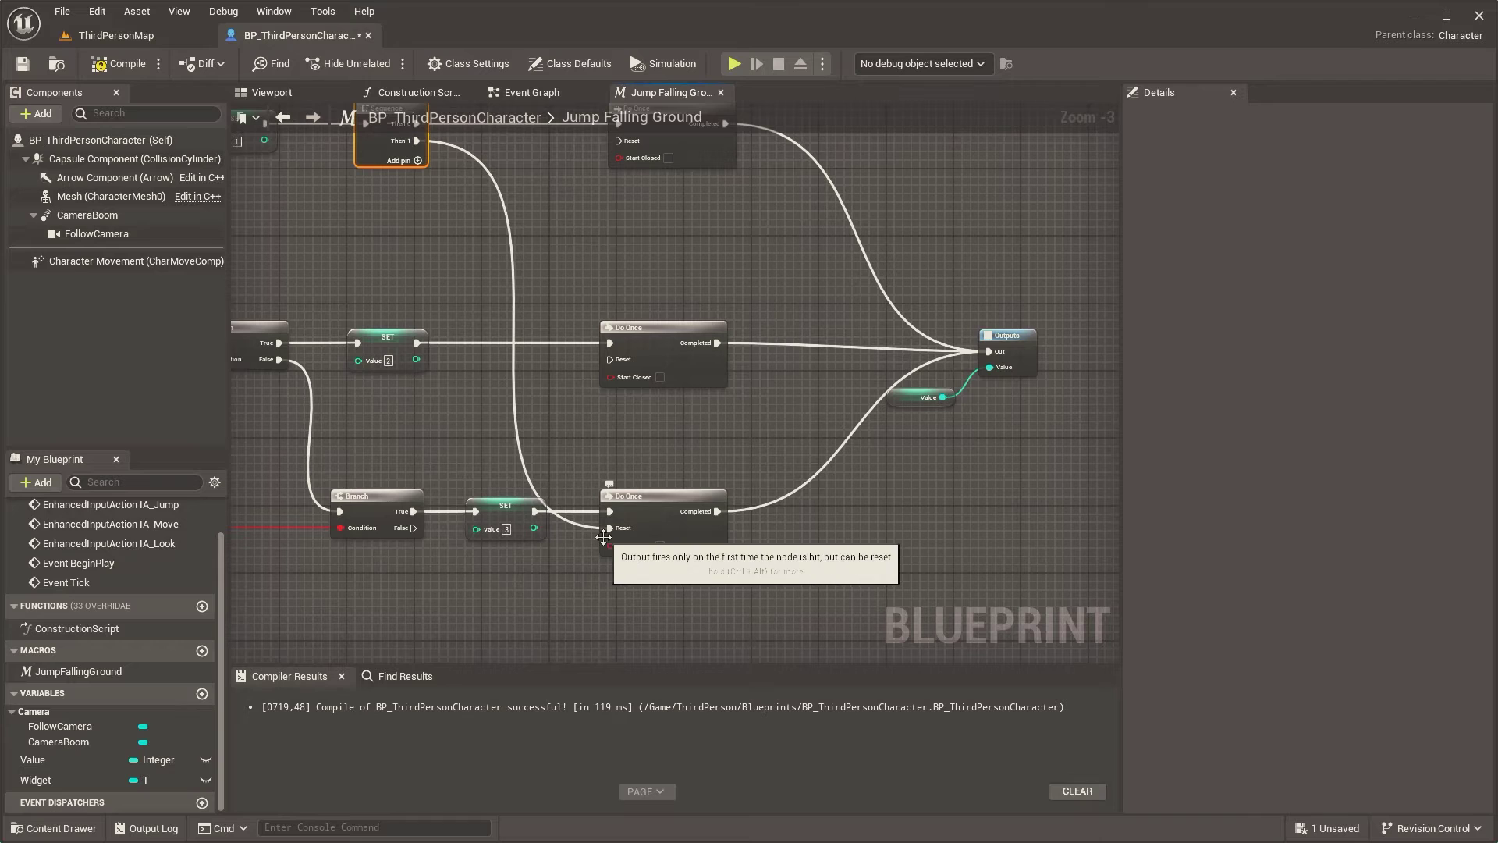
Insert a Sequence after SET Value 2 with Then 1 resetting a Do Once; shift the gates right
drag(418, 343, 477, 359)
text(seq)
click(546, 537)
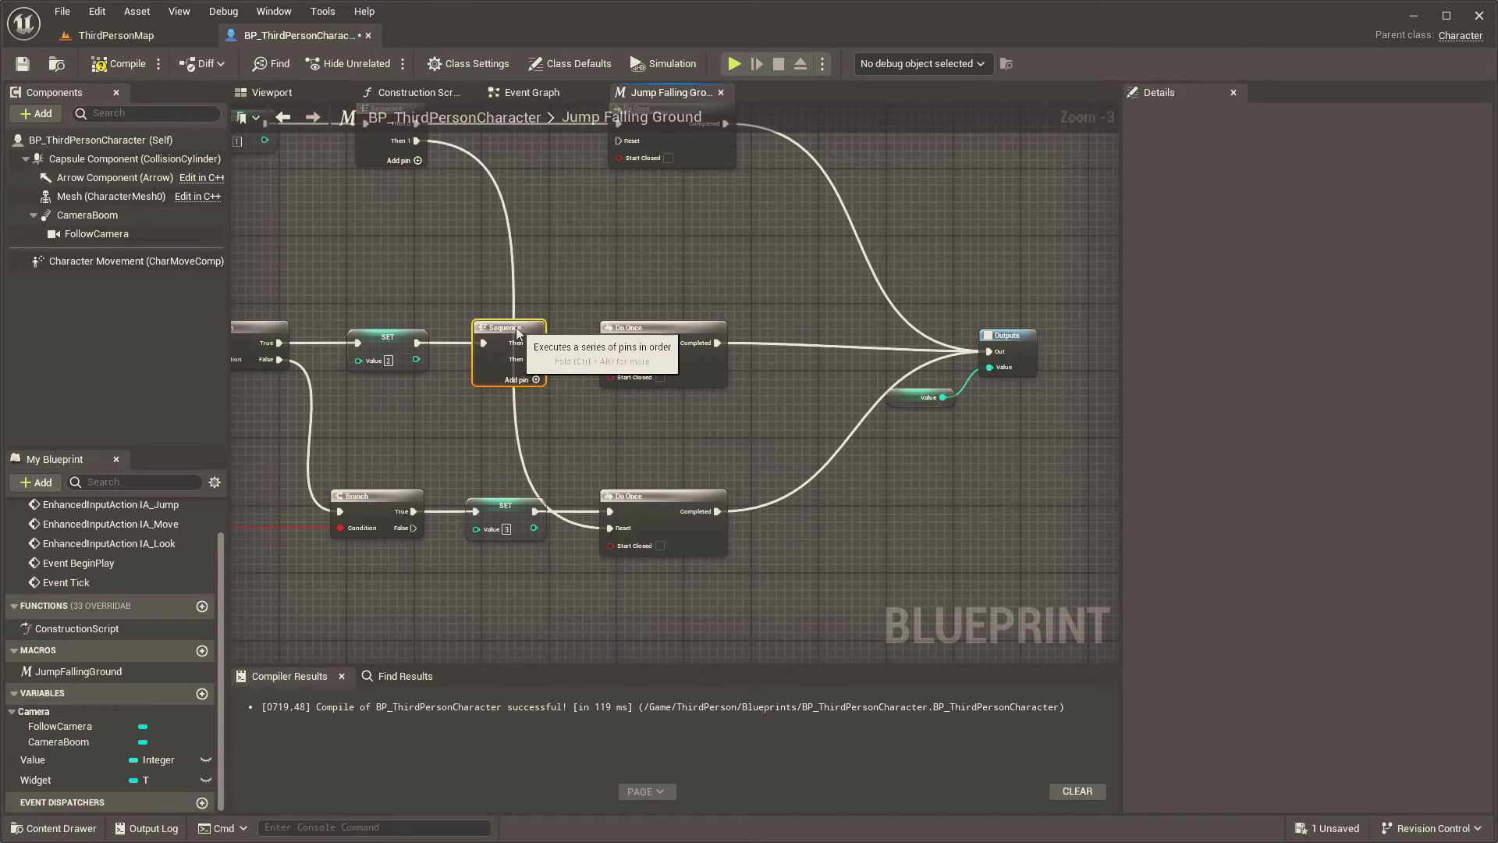
drag(536, 360, 612, 531)
scroll(611, 531, down, 2)
drag(672, 490, 520, 195)
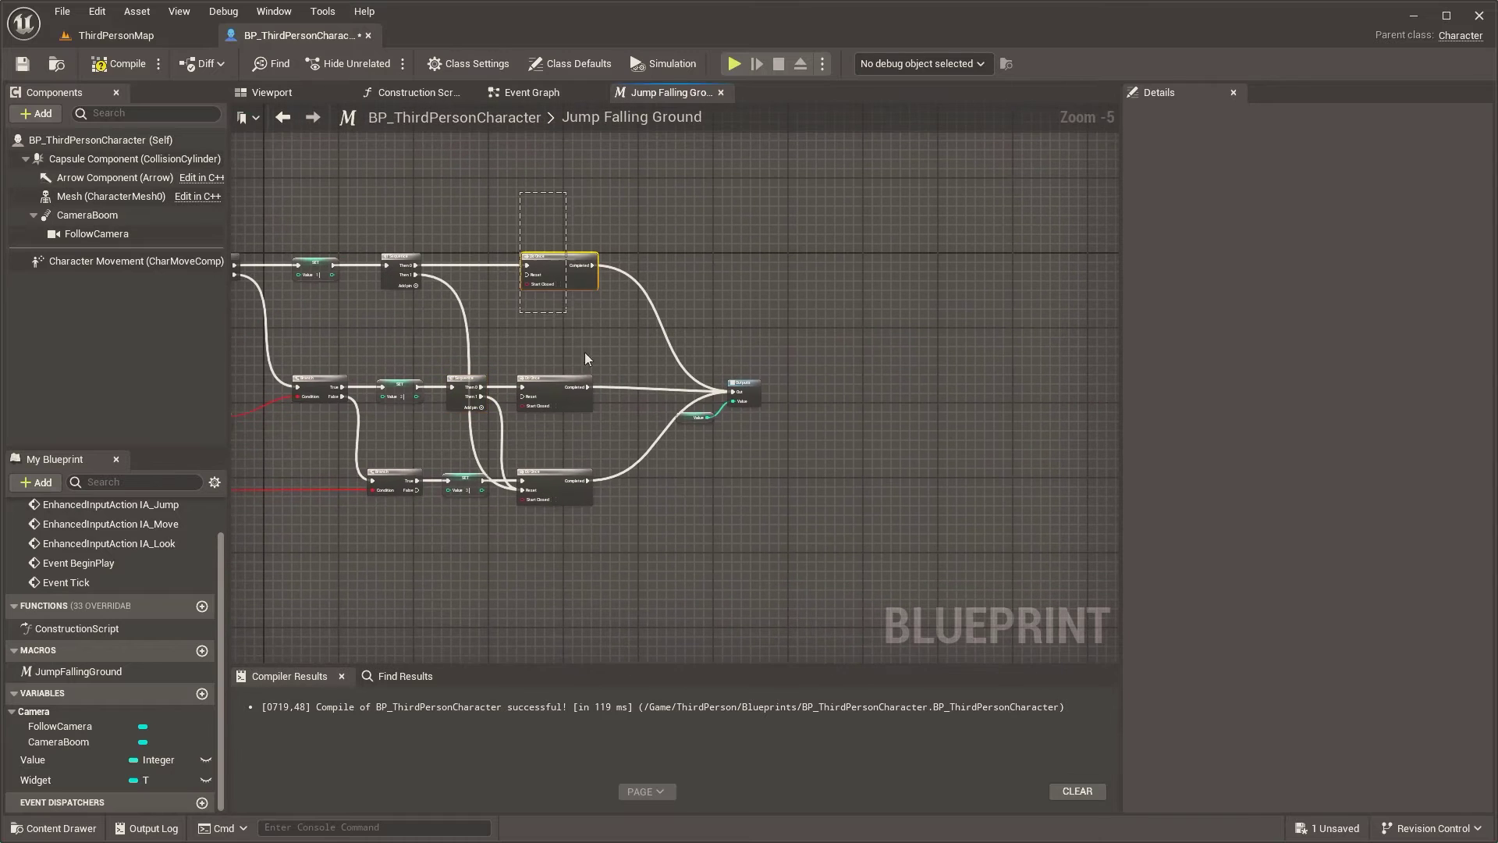
drag(632, 374, 695, 379)
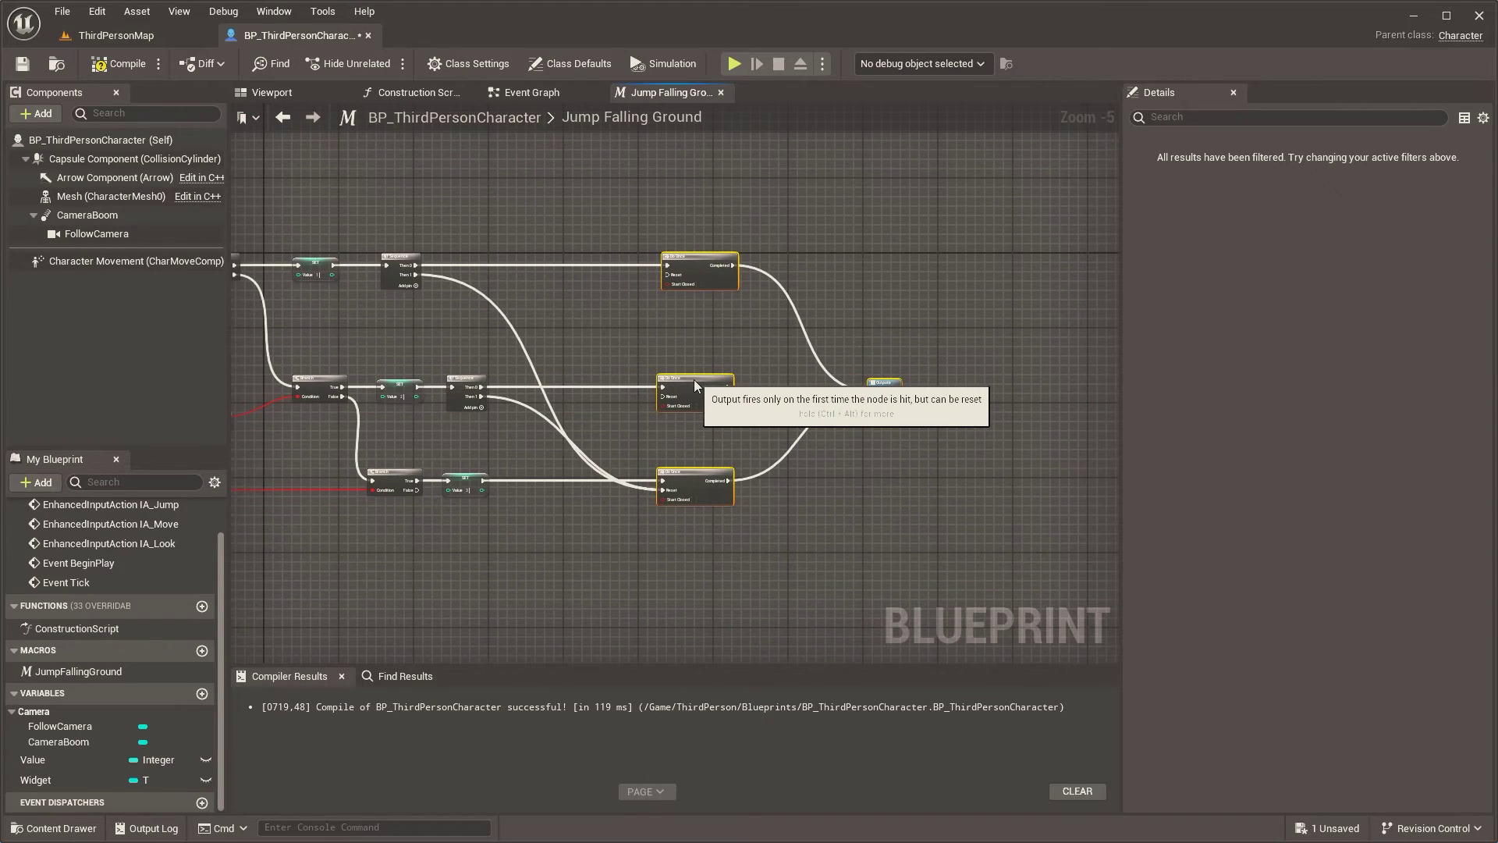
scroll(695, 379, up, 1)
scroll(595, 387, up, 1)
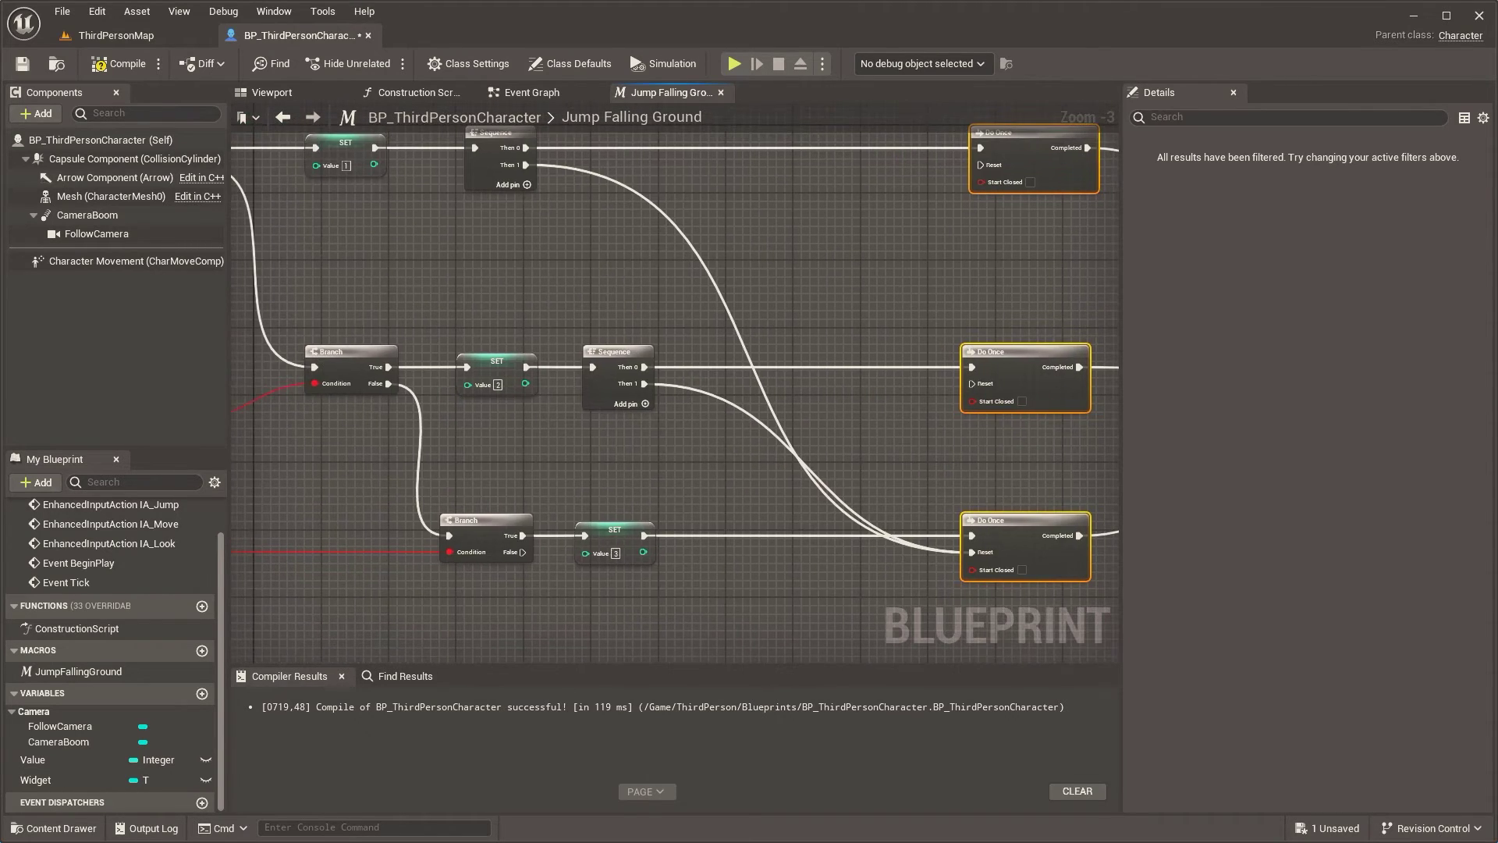
Insert a Sequence after the SET Value 3 assignment
right_click(699, 509)
drag(644, 536, 740, 537)
text(seq)
click(812, 719)
scroll(752, 507, up, 2)
scroll(681, 517, down, 1)
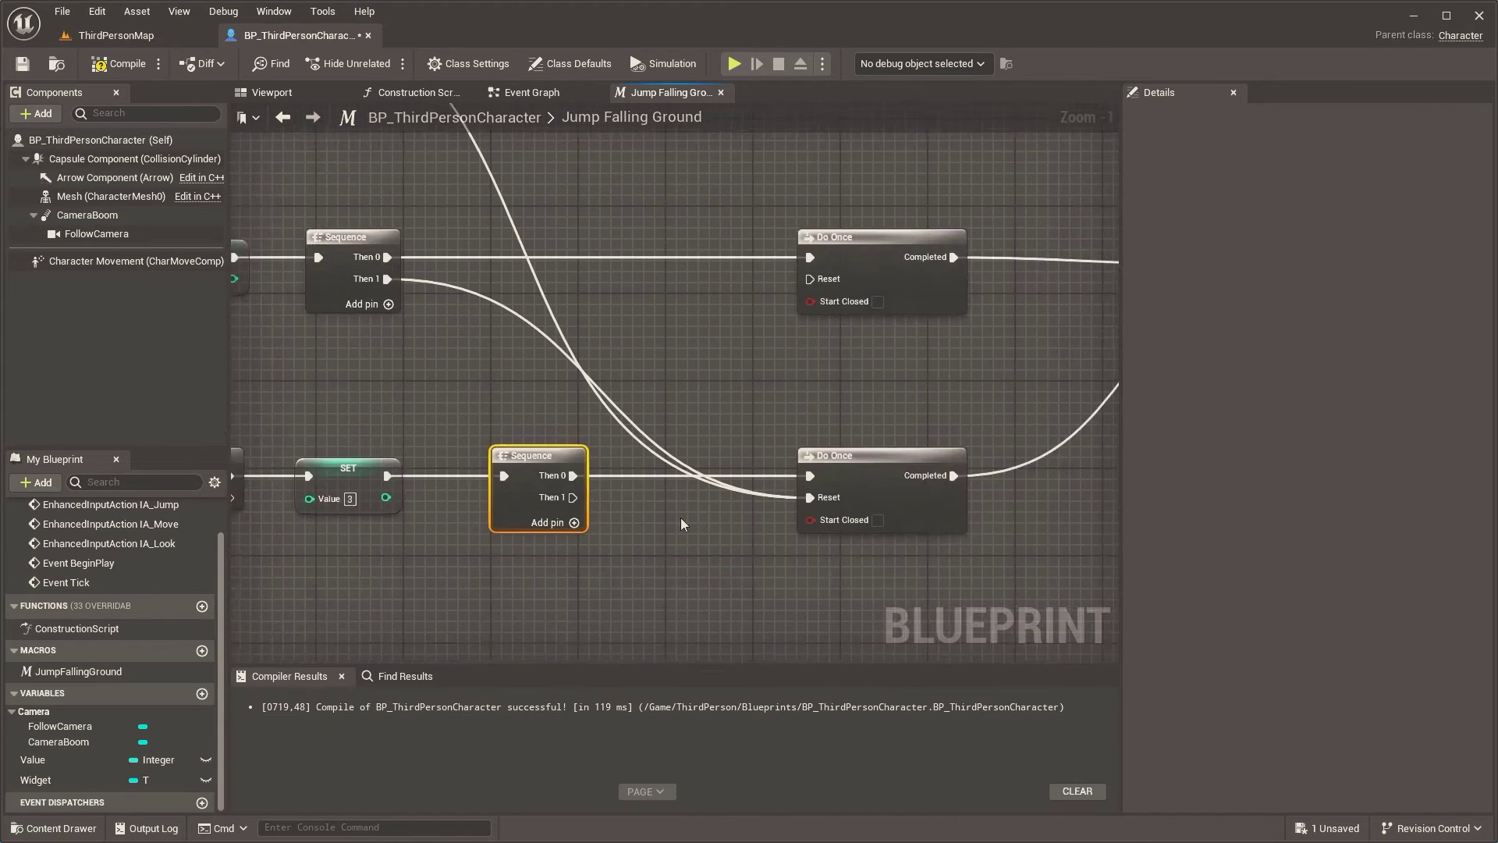
right_drag(676, 498, 653, 552)
Add a Delay node off the Sequence's Then 1, followed by a Value setter
drag(565, 556, 608, 283)
text(delay)
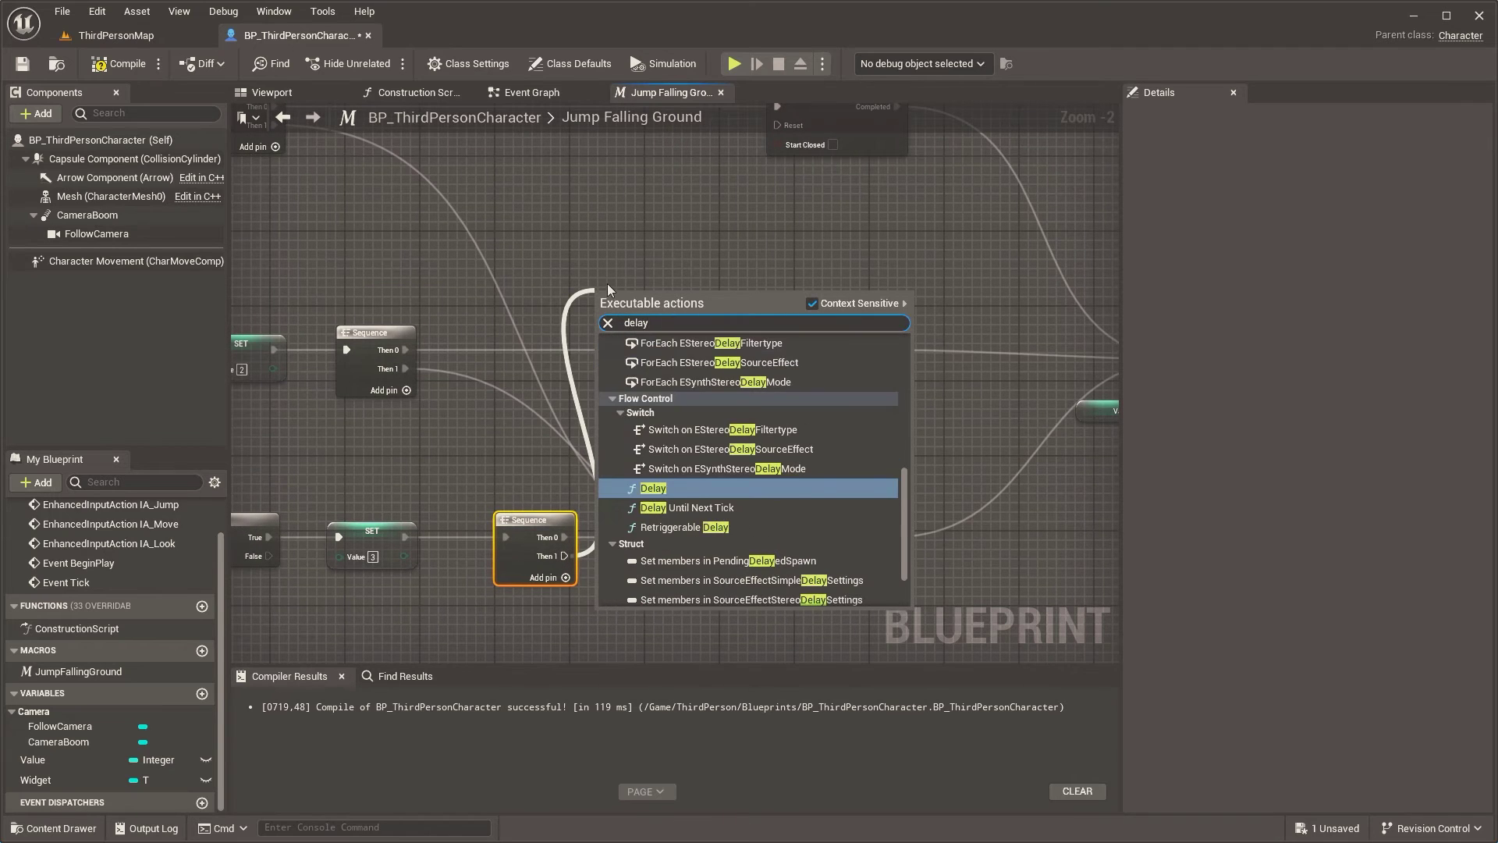
key(Return)
scroll(638, 293, down, 3)
drag(636, 195, 812, 417)
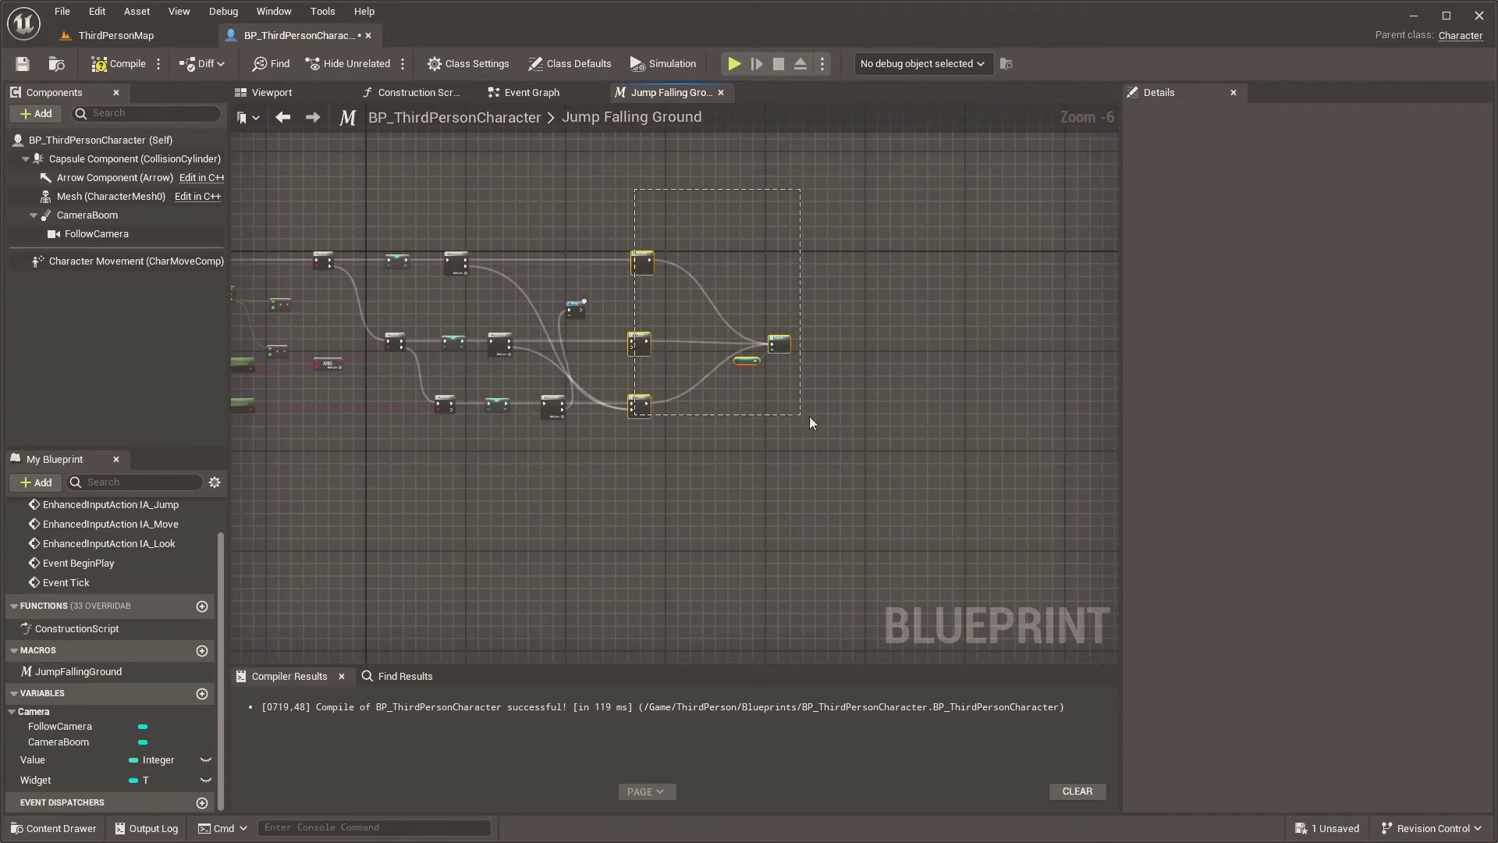
scroll(747, 348, up, 1)
scroll(751, 339, up, 2)
click(772, 312)
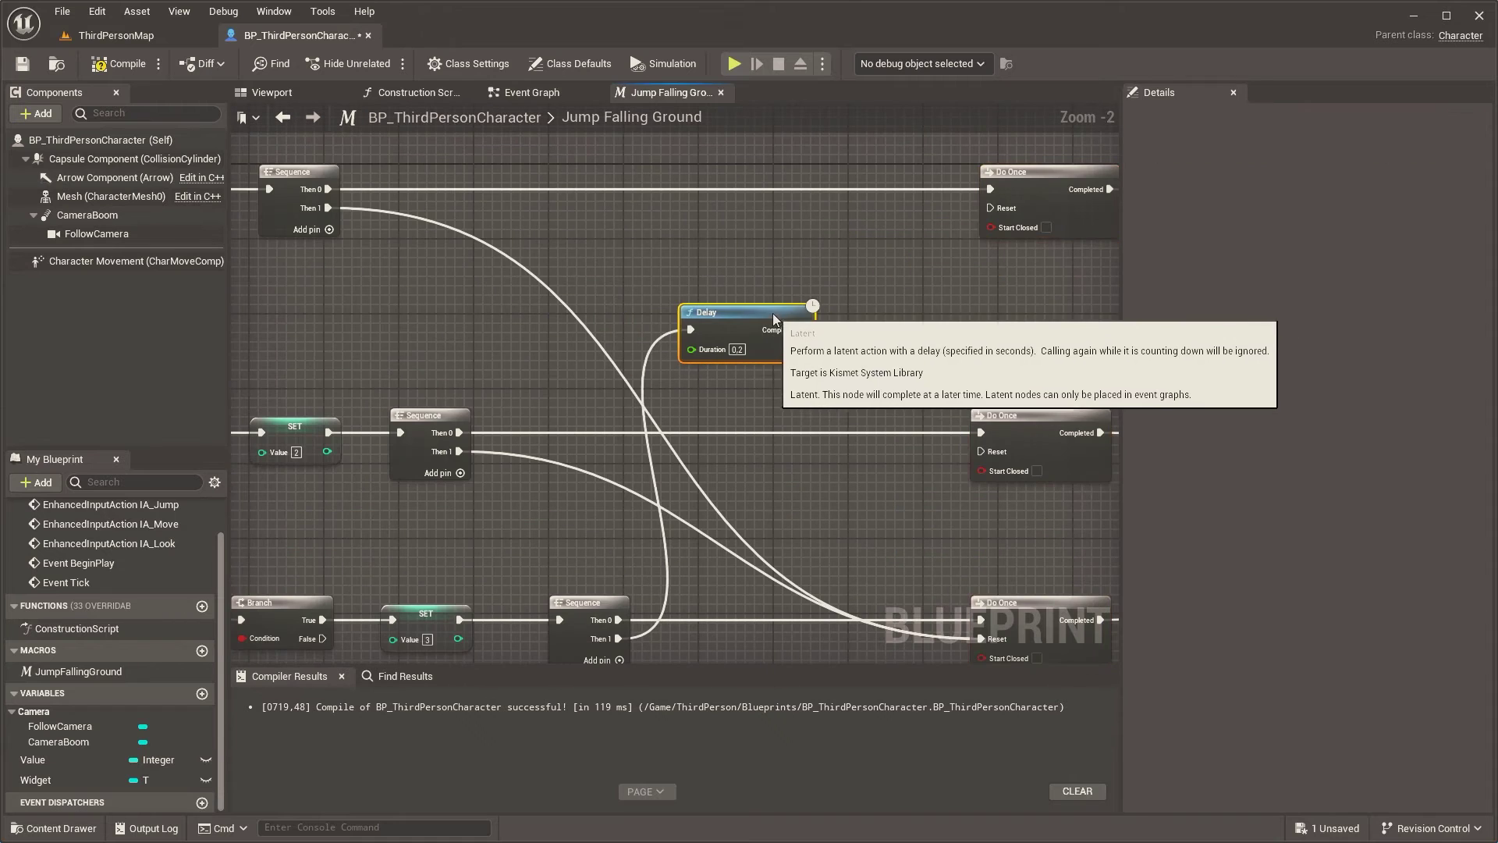
click(76, 765)
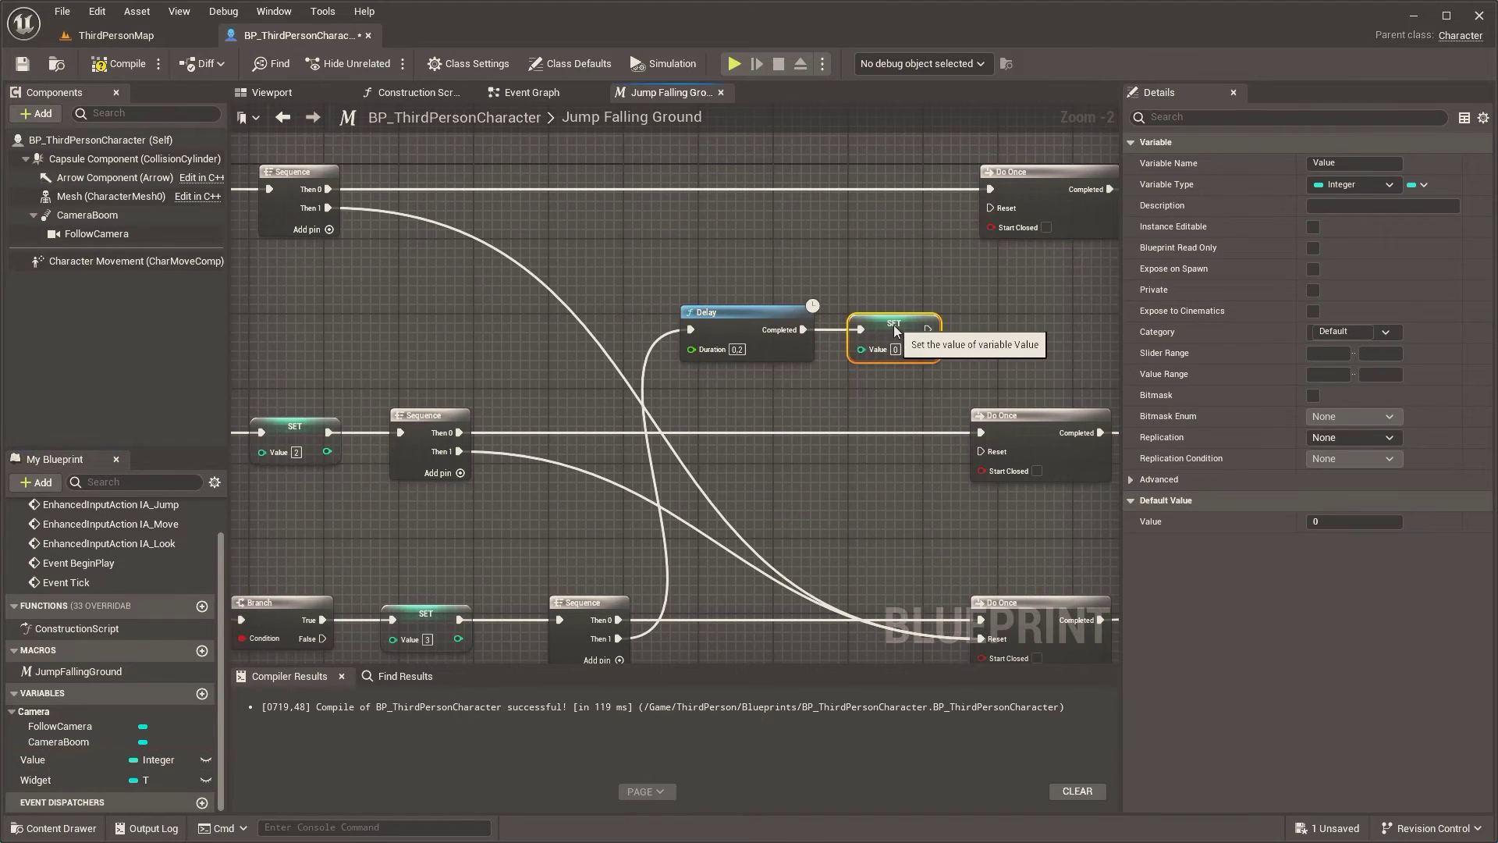
drag(75, 766, 807, 328)
Add a Sequence after the Value setter and link its Then 1 to the middle Do Once Reset
right_drag(935, 333, 730, 371)
mouse_move(728, 370)
mouse_down()
mouse_move(765, 364)
mouse_move(785, 246)
mouse_up()
text(sequence)
click(840, 532)
scroll(661, 246, down, 2)
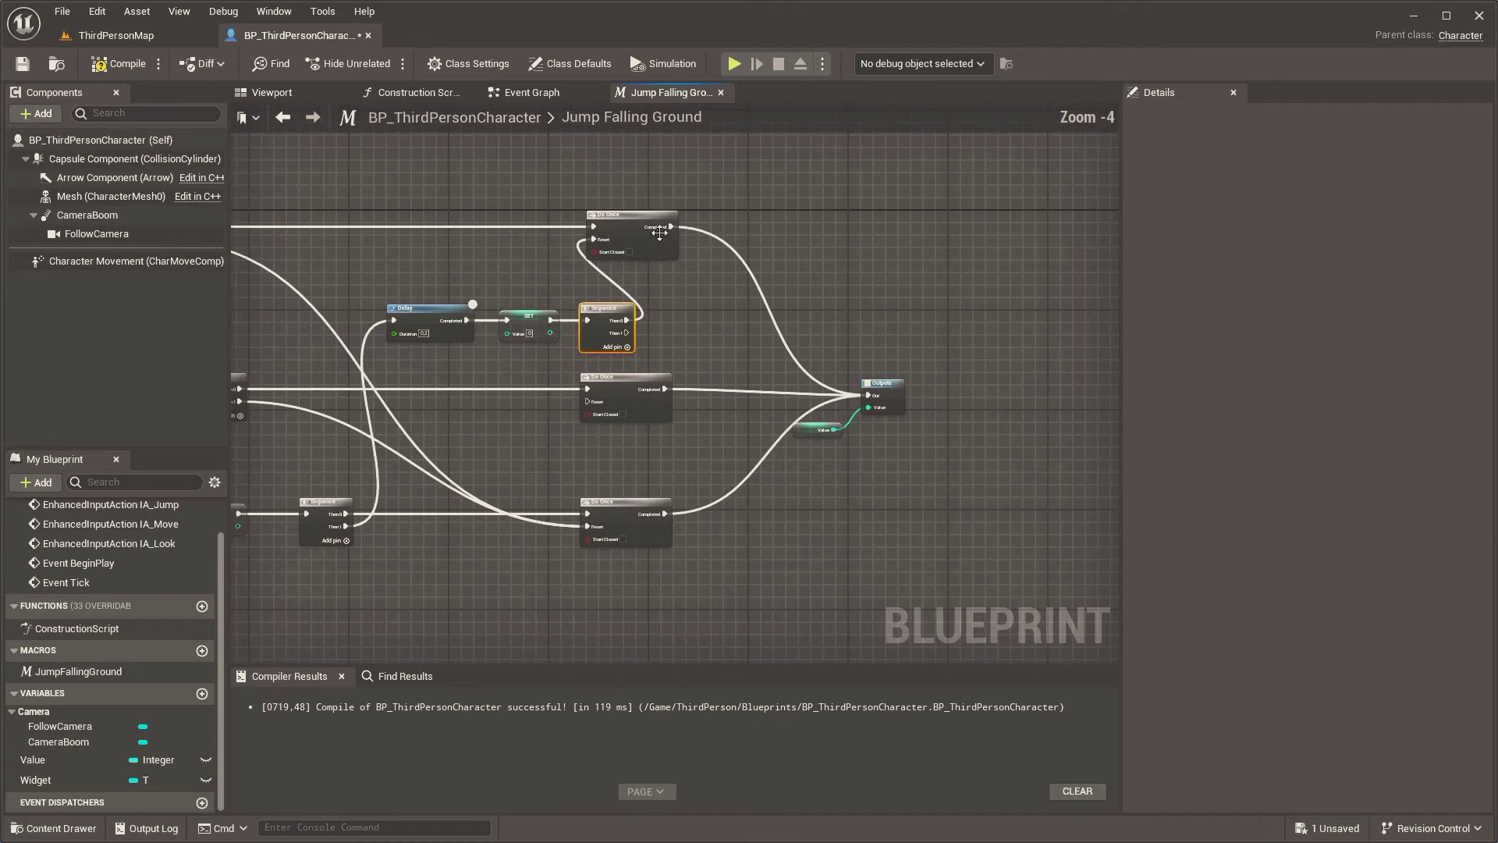
drag(627, 333, 729, 434)
scroll(743, 380, up, 2)
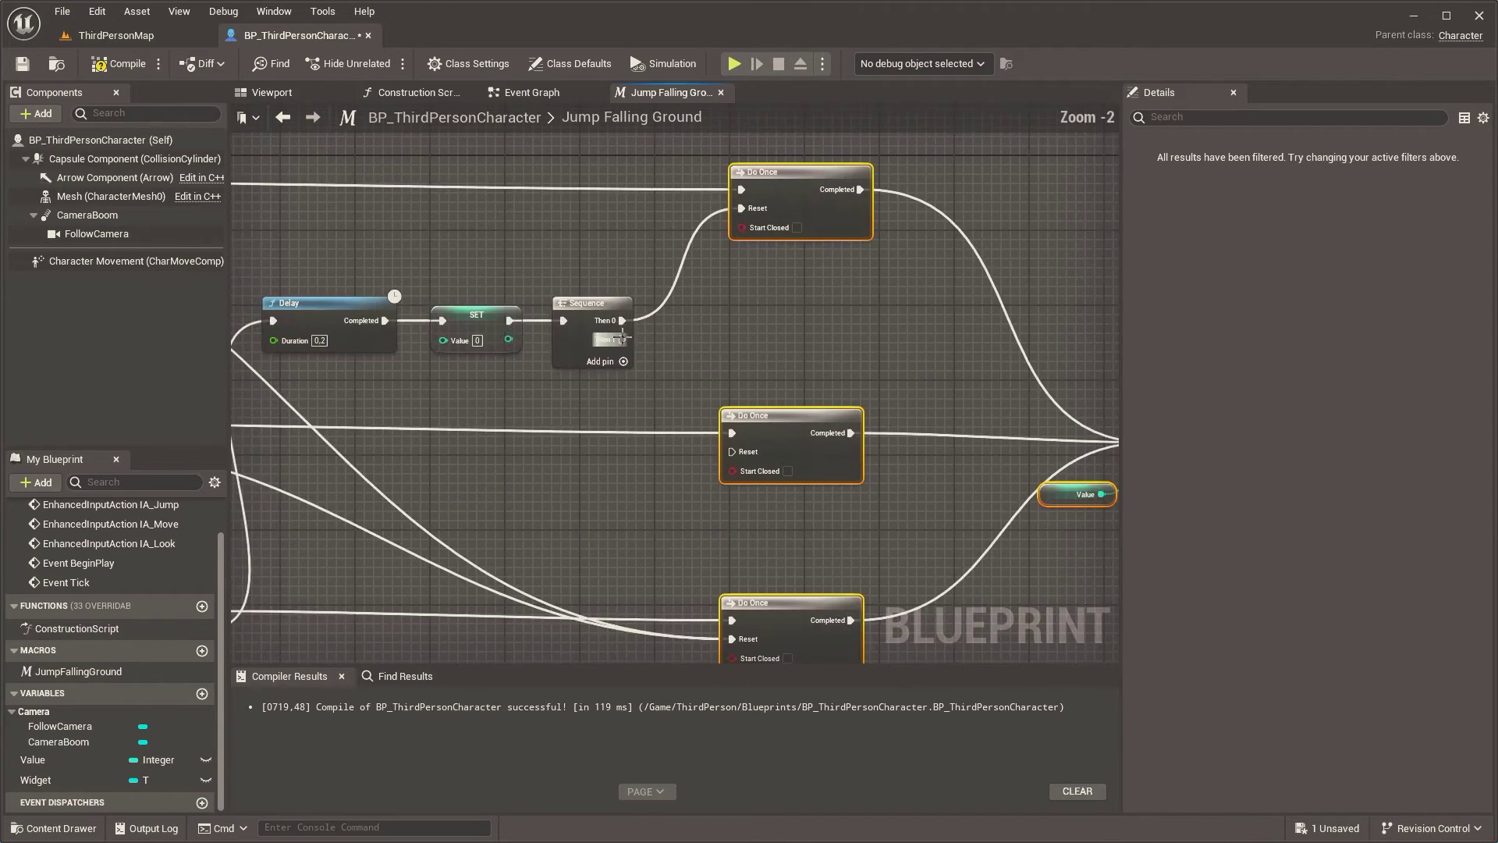
right_drag(729, 434, 975, 397)
scroll(821, 267, down, 1)
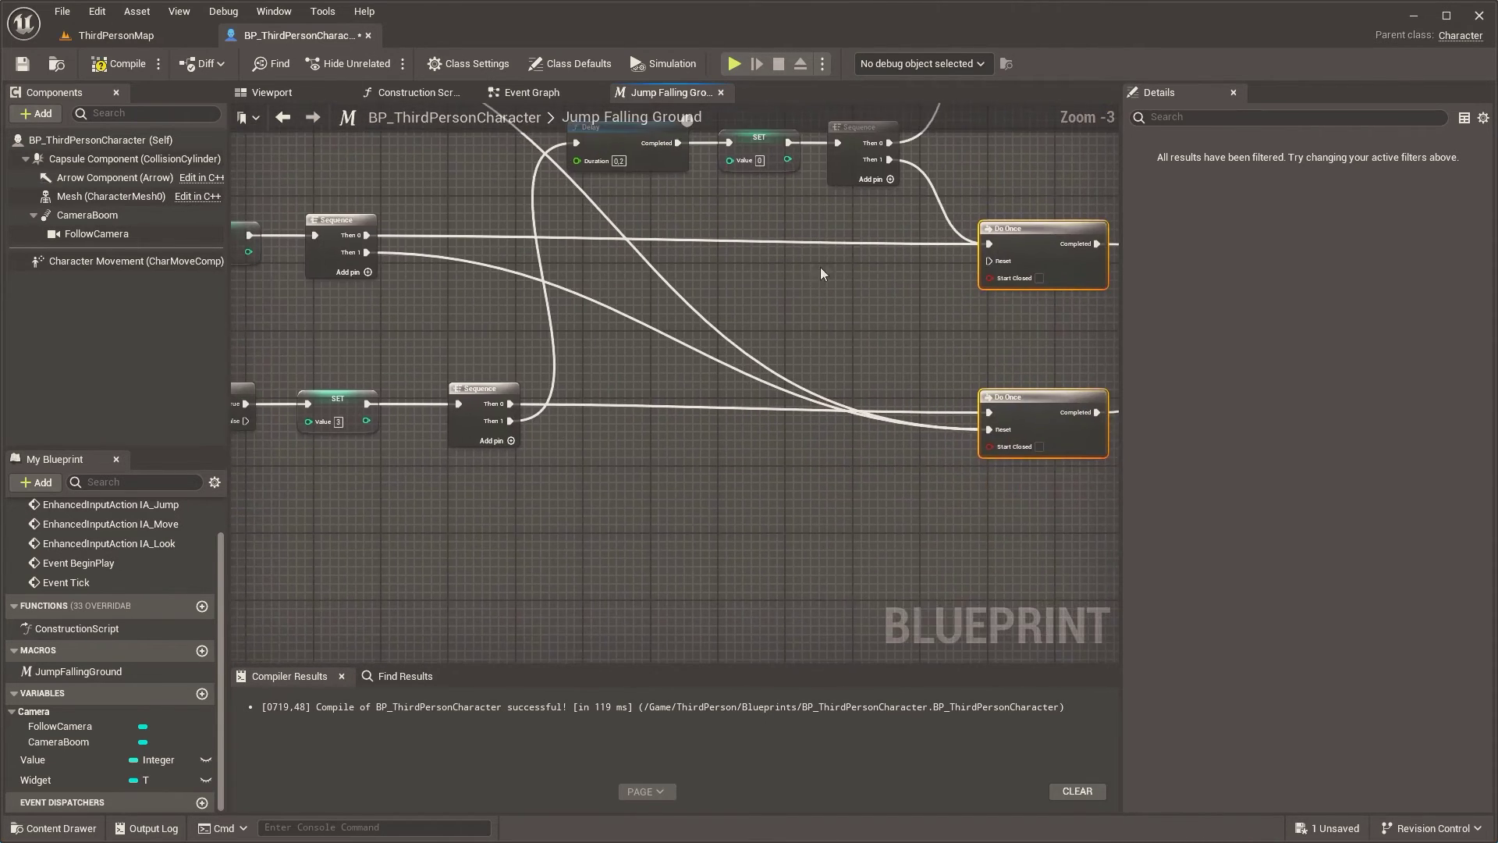
Add reroute points to bend the Then 1 wire and flatten the lower Reset wire
double_click(484, 268)
drag(484, 270, 451, 480)
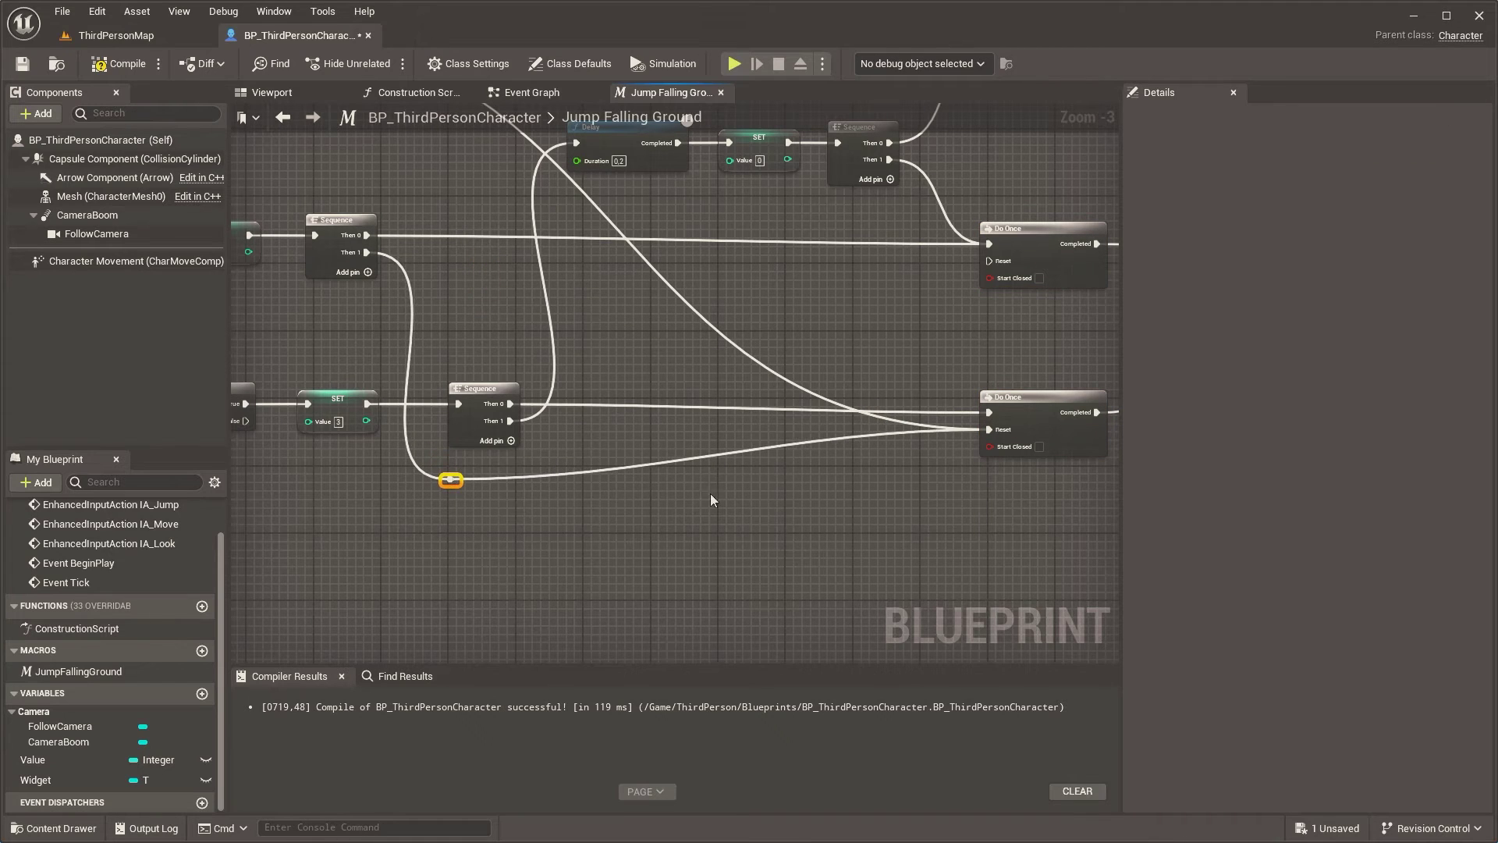
double_click(788, 442)
drag(790, 443, 899, 485)
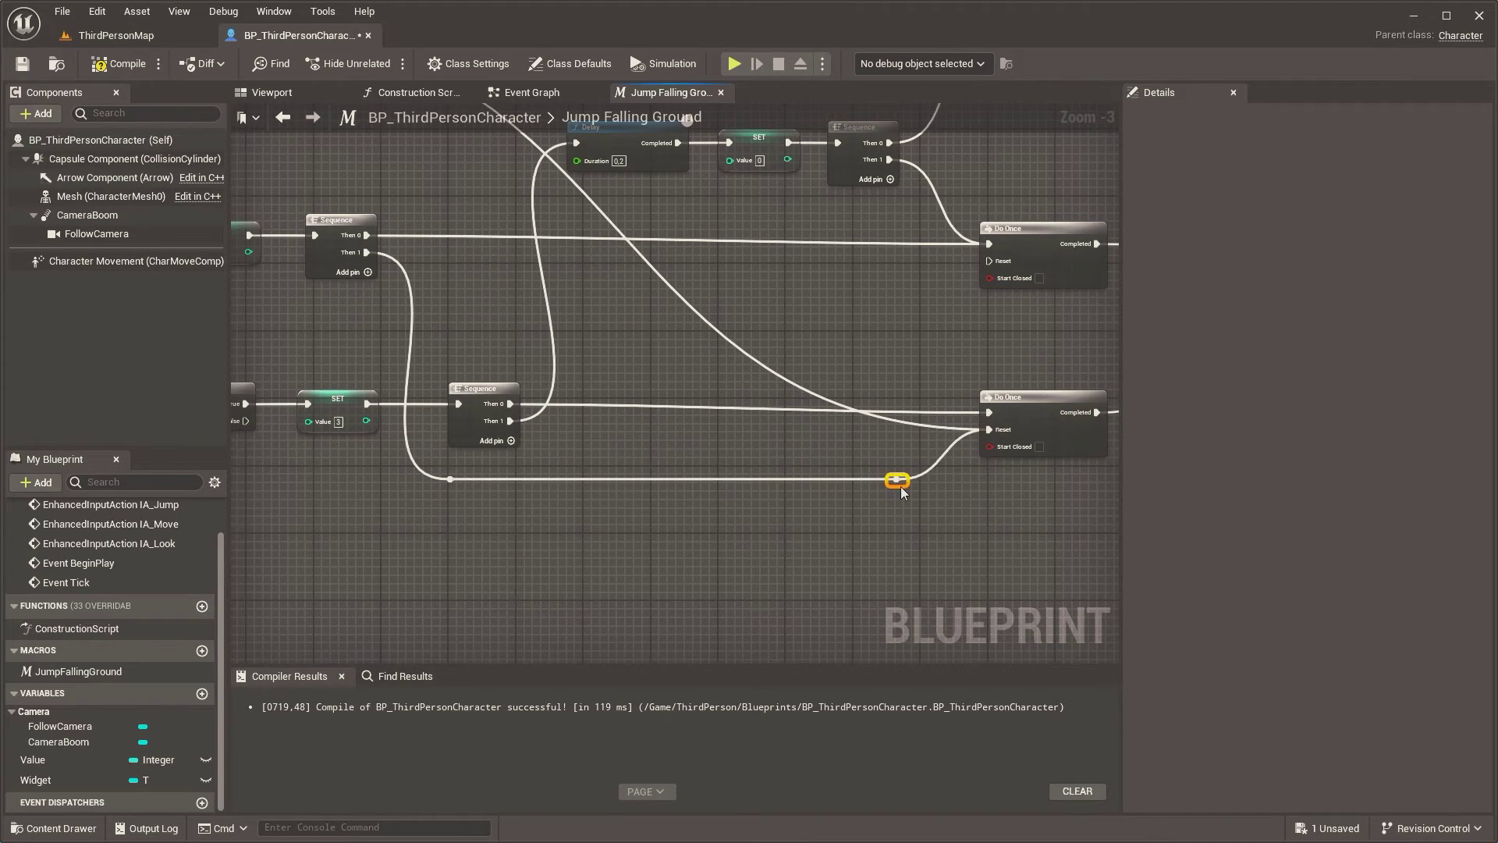
scroll(899, 485, down, 1)
right_drag(899, 485, 890, 544)
Reroute the wire into Delay below the nodes and connect Then 1 to the lower Do Once Reset
double_click(659, 370)
drag(659, 370, 609, 281)
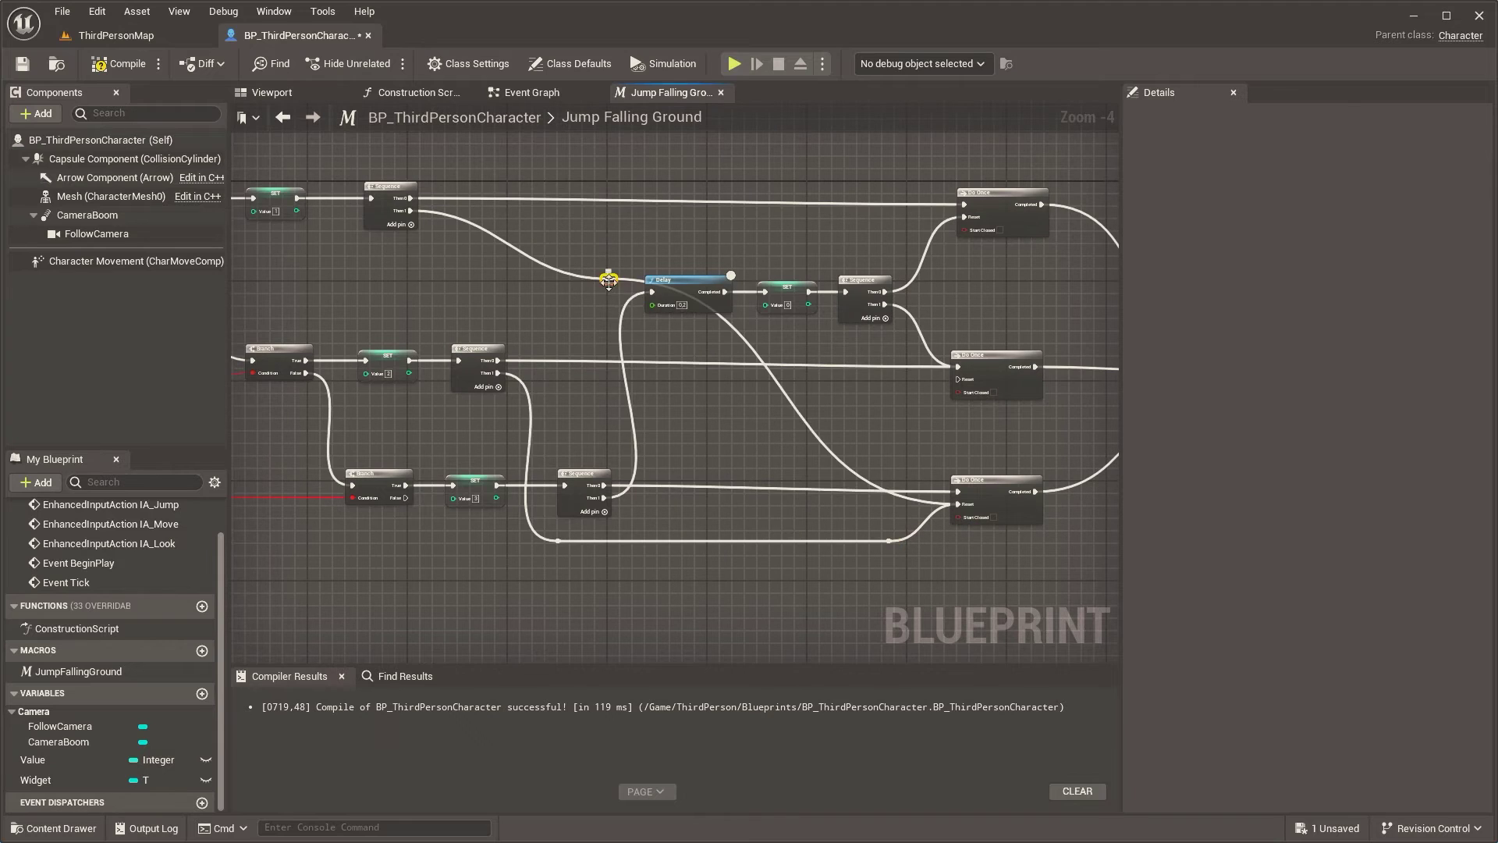
mouse_move(605, 350)
mouse_down()
mouse_move(686, 437)
mouse_move(903, 433)
mouse_up()
mouse_move(824, 420)
right_down()
mouse_move(648, 419)
mouse_move(617, 459)
right_up()
scroll(689, 480, up, 3)
drag(665, 263, 789, 395)
click(125, 35)
click(383, 63)
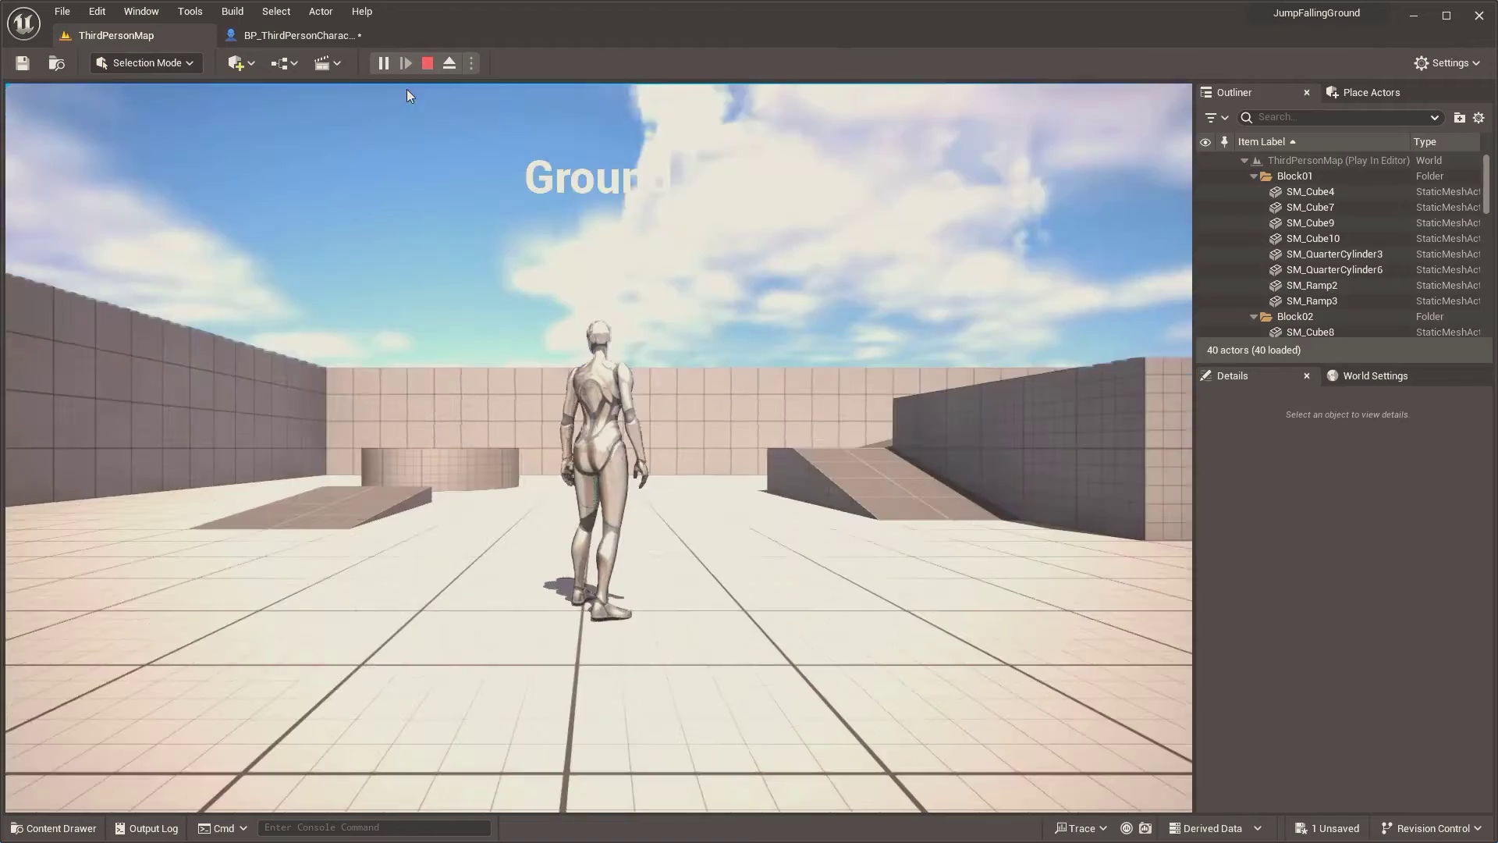
key(w)
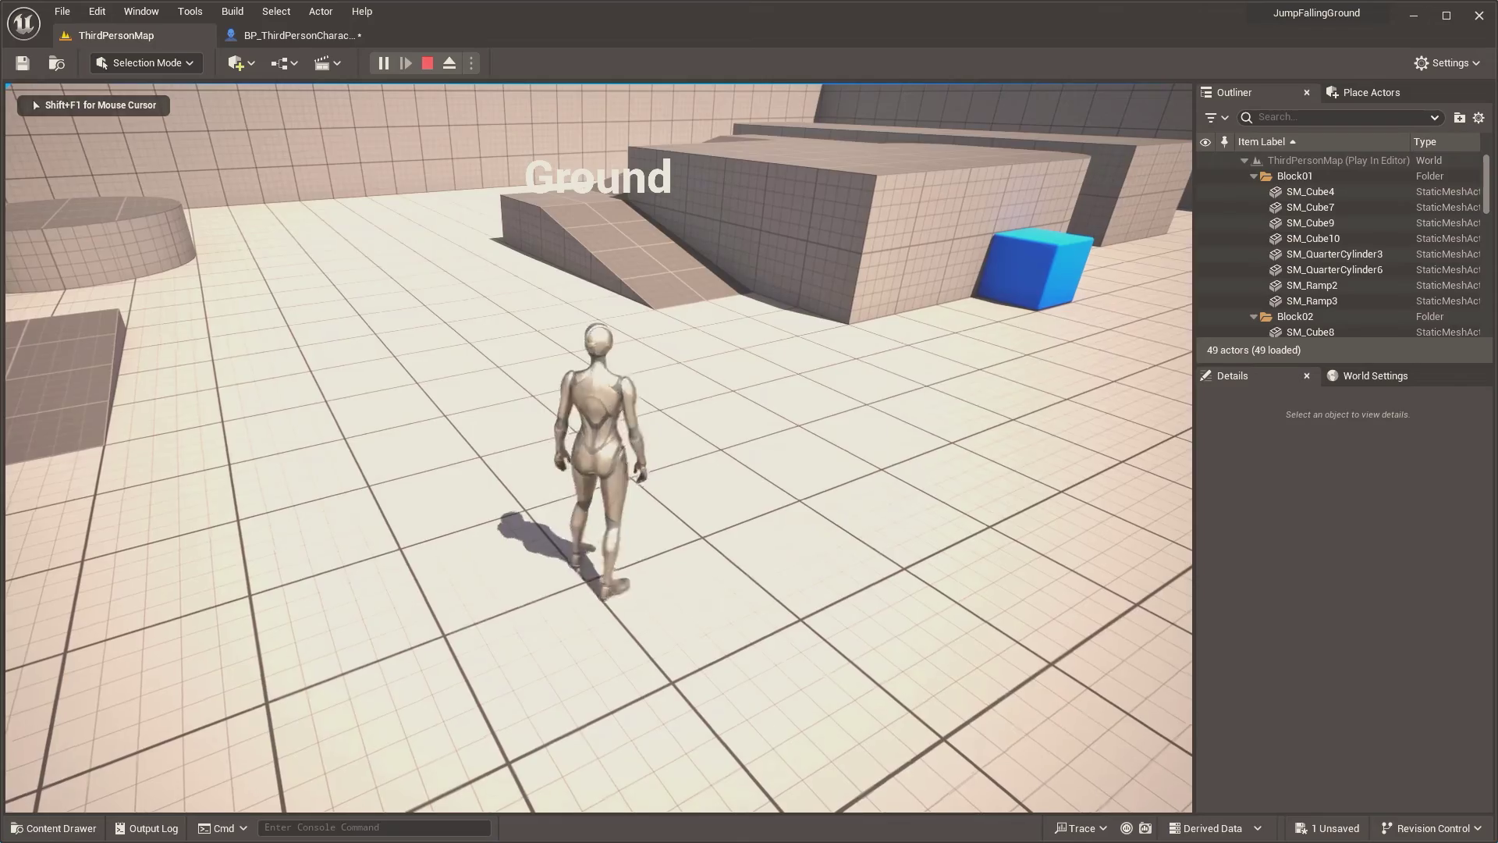
key(w)
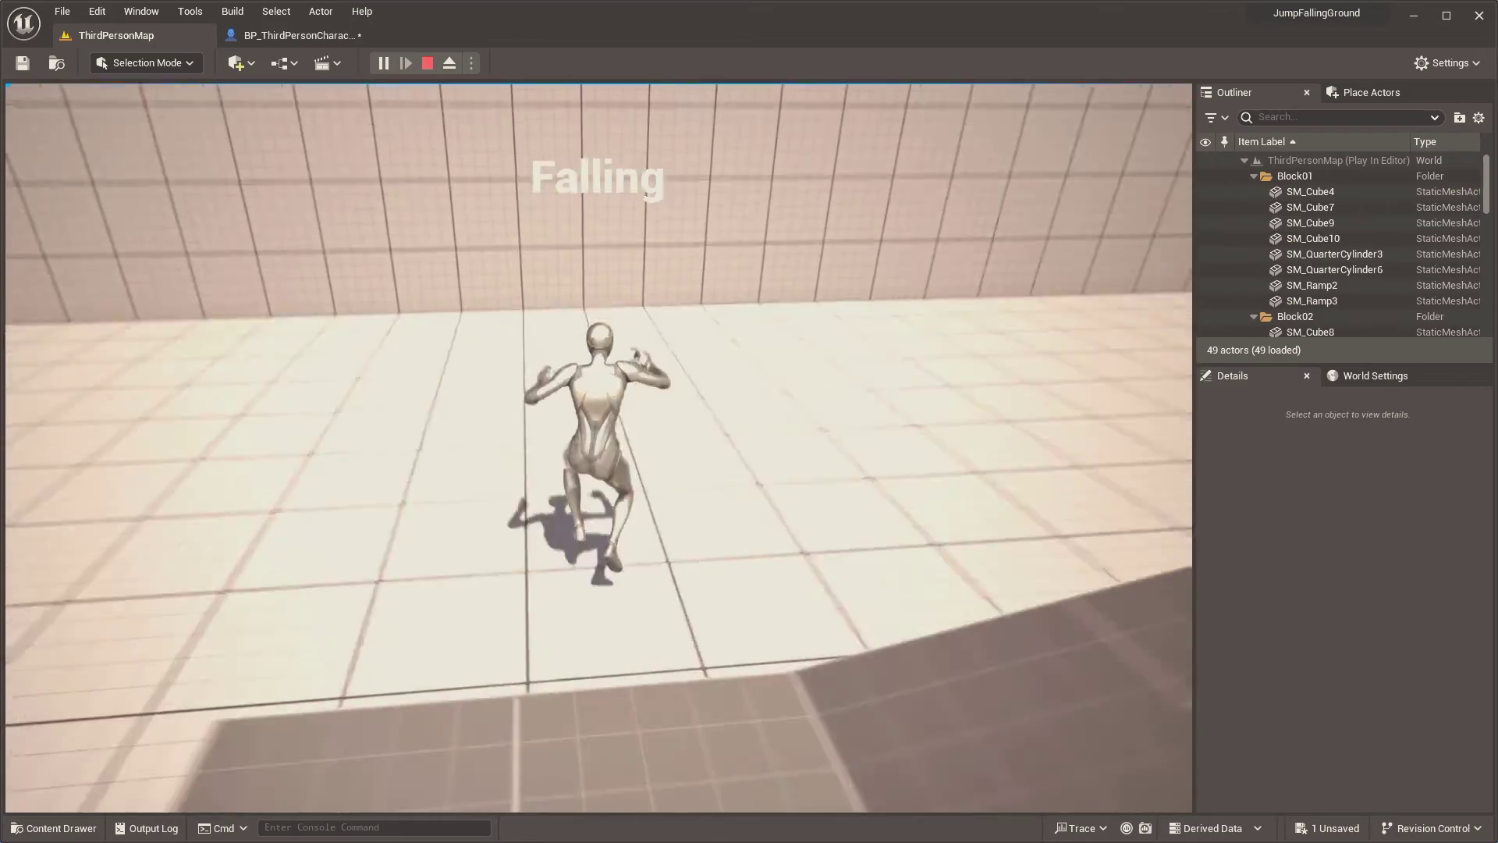
key(Escape)
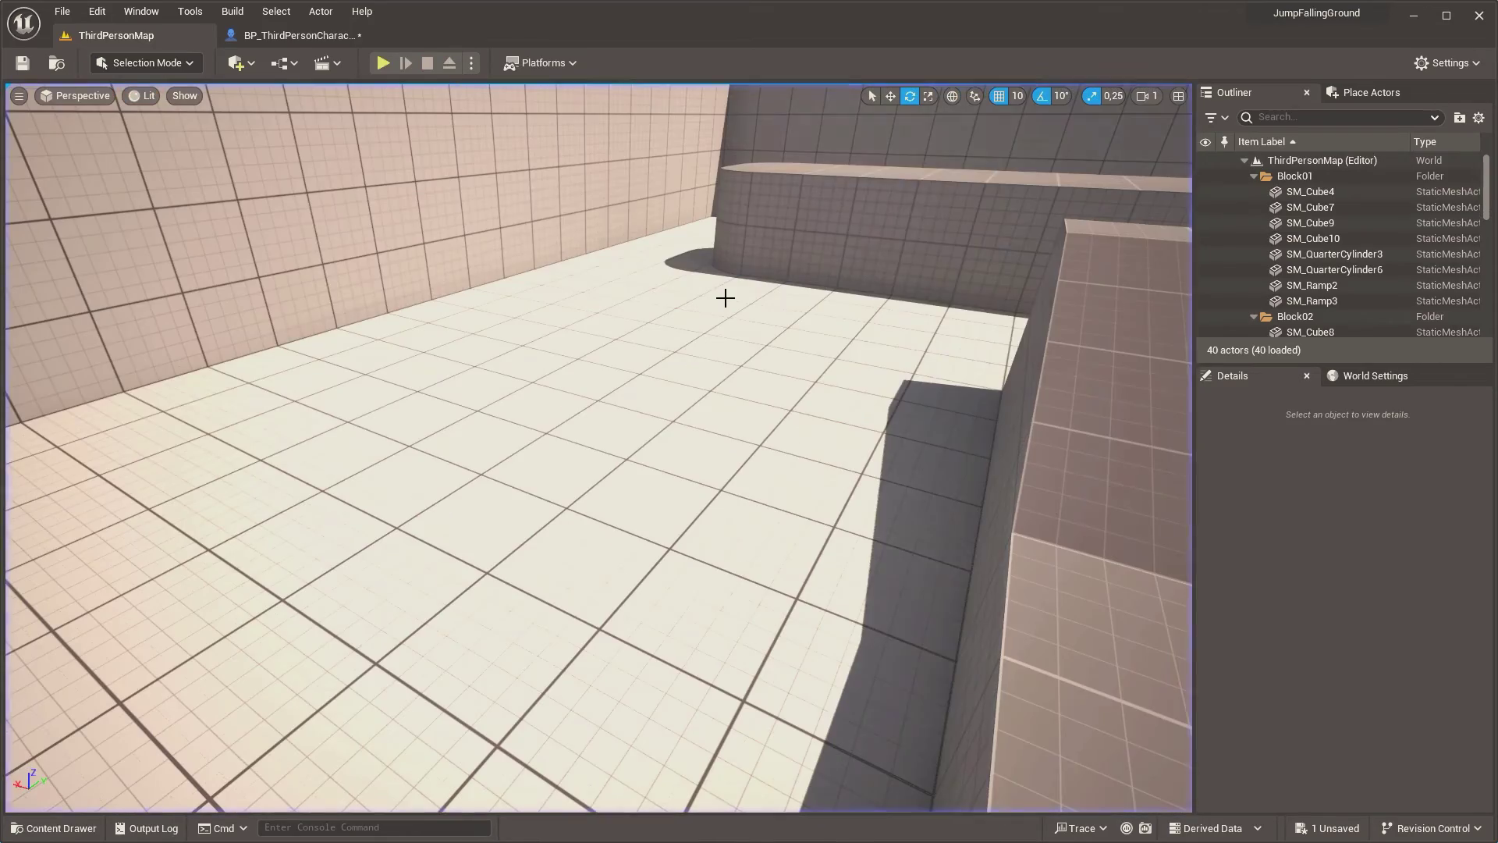
click(322, 38)
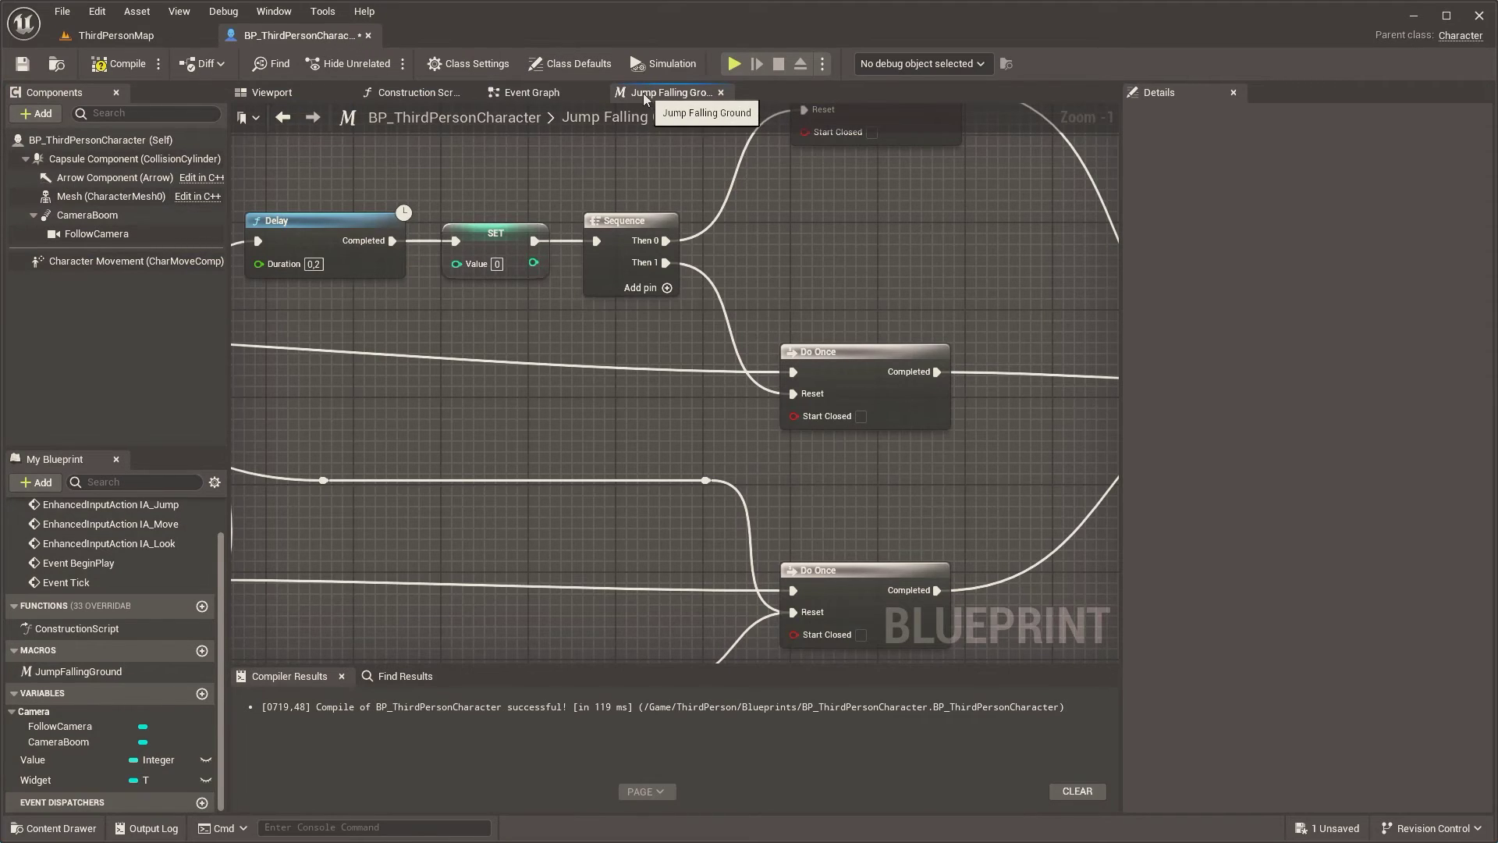
Add a Rotating Movement component and place its reference in the Event Graph
click(539, 94)
click(35, 113)
text(rota)
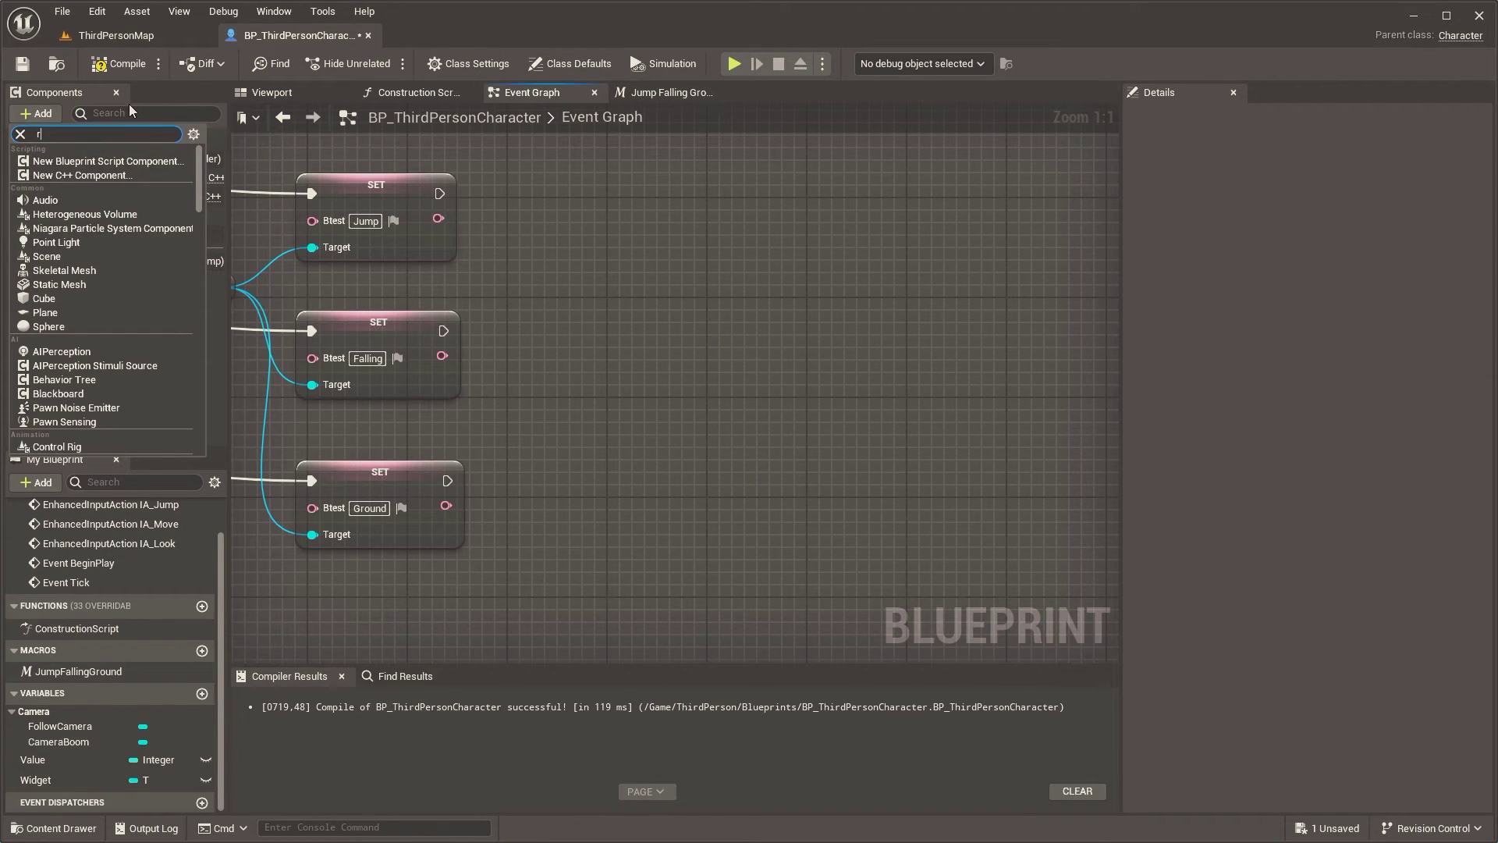
click(76, 162)
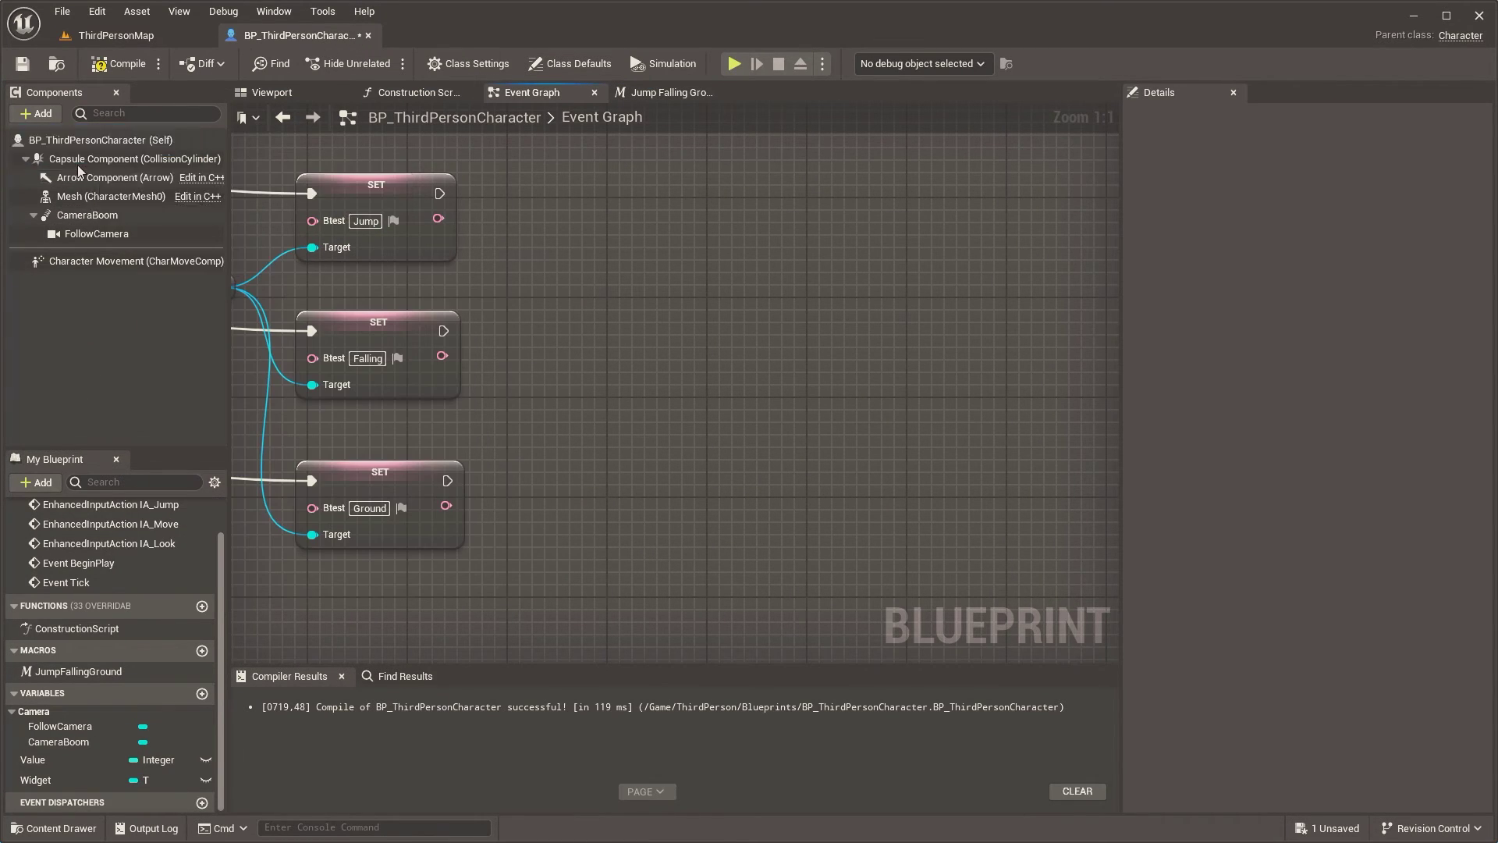
drag(84, 265, 509, 279)
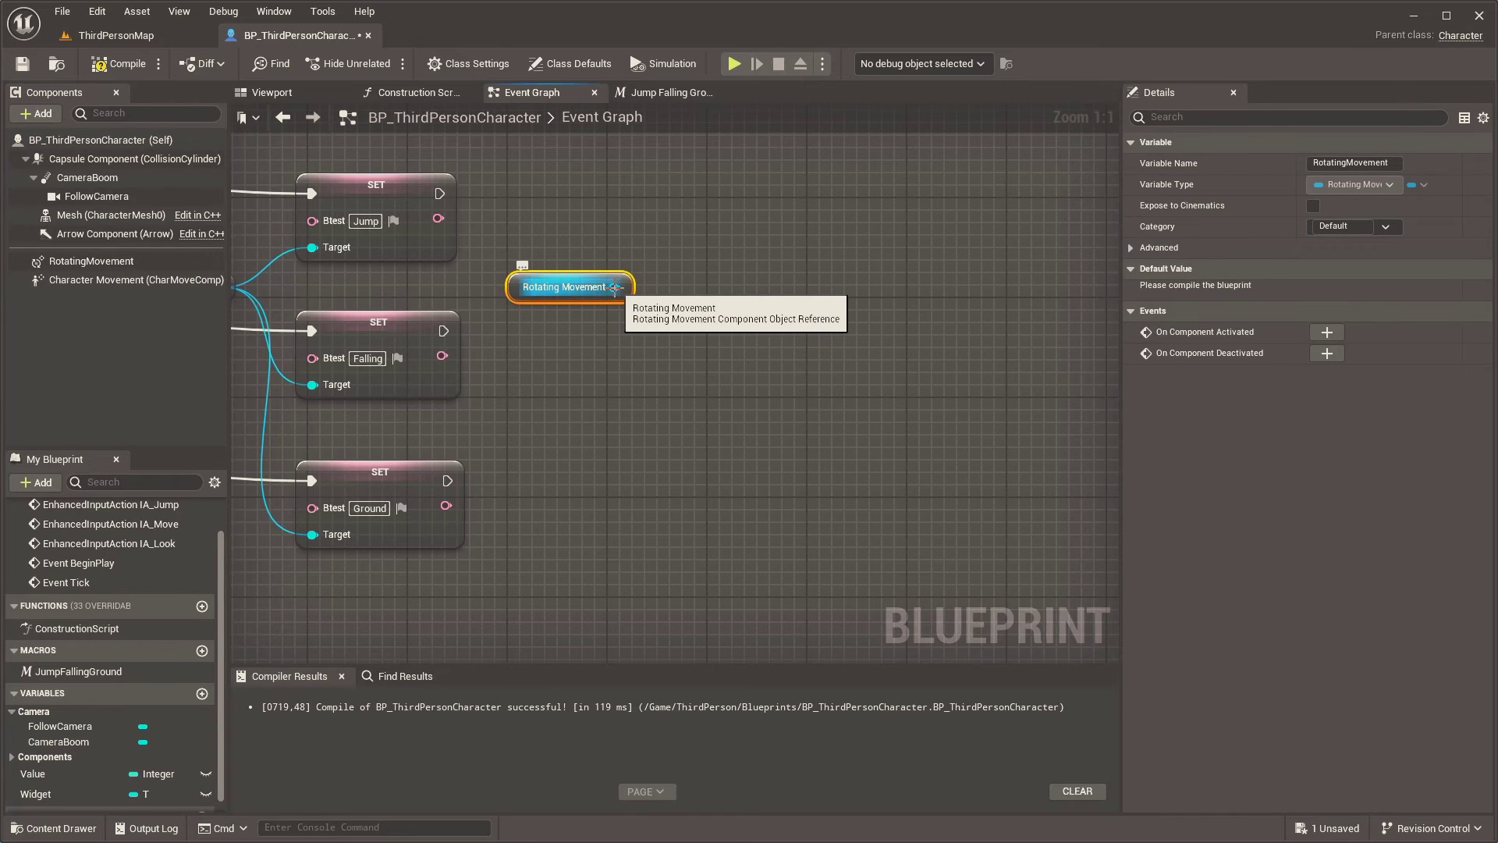
Add a Set Rotation Rate after SET Jump with Z rate 10000
drag(615, 287, 751, 232)
text(set)
text( rot)
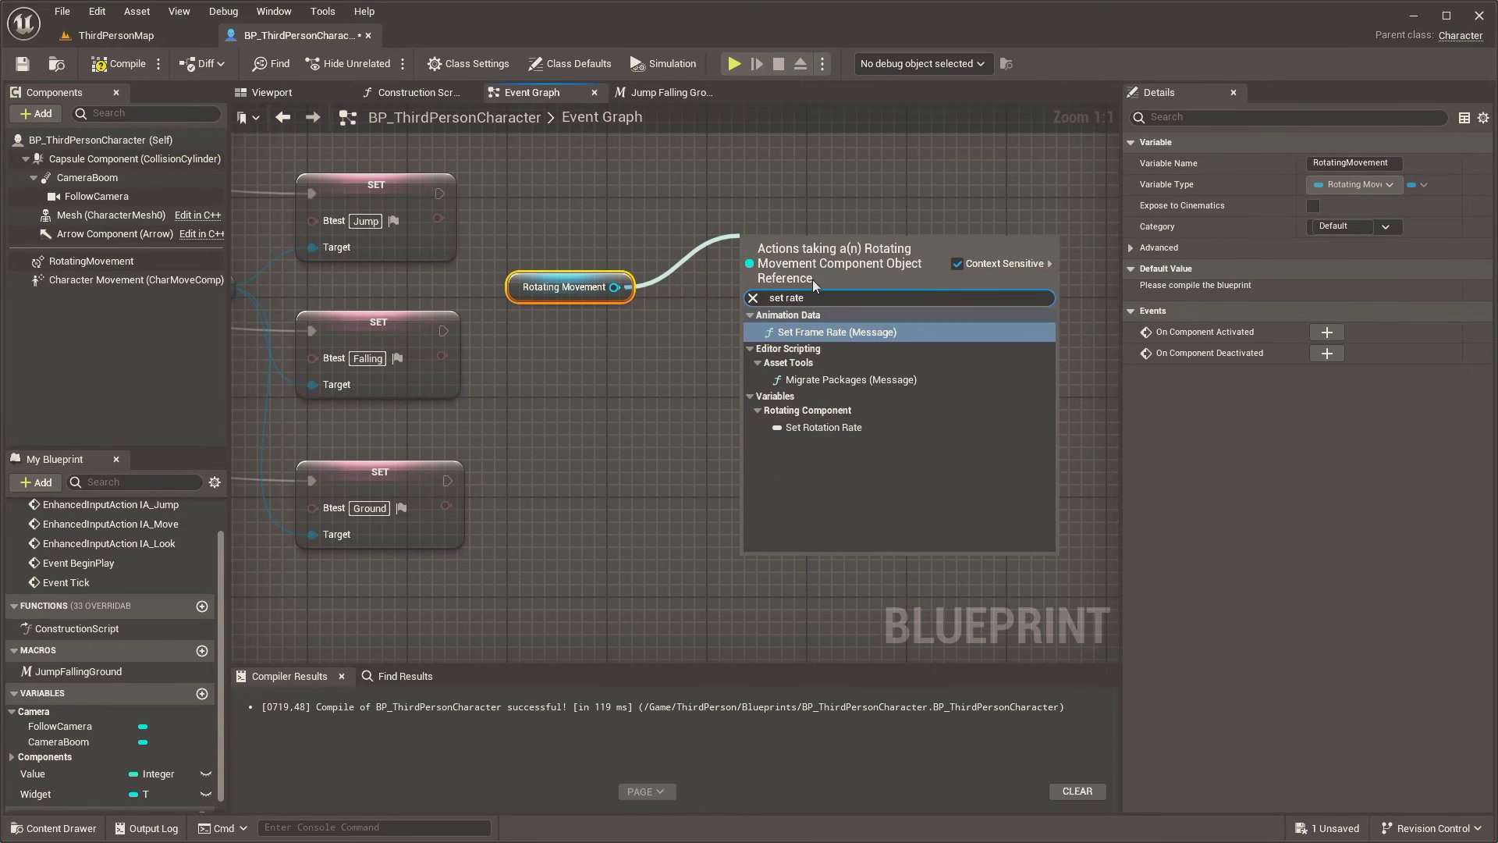
key(Return)
drag(796, 266, 796, 203)
drag(439, 194, 749, 194)
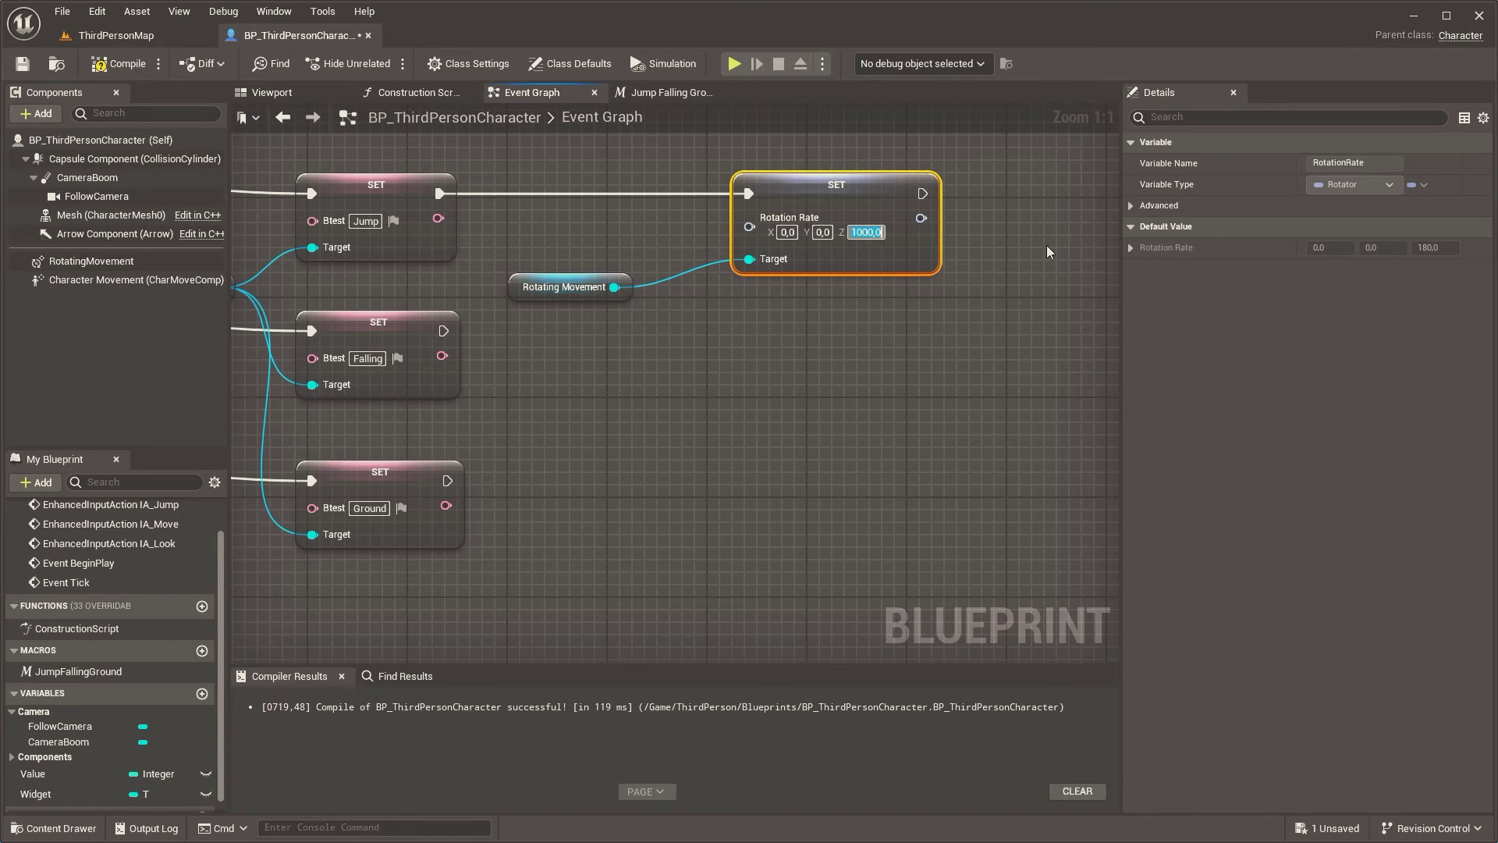
text(10000)
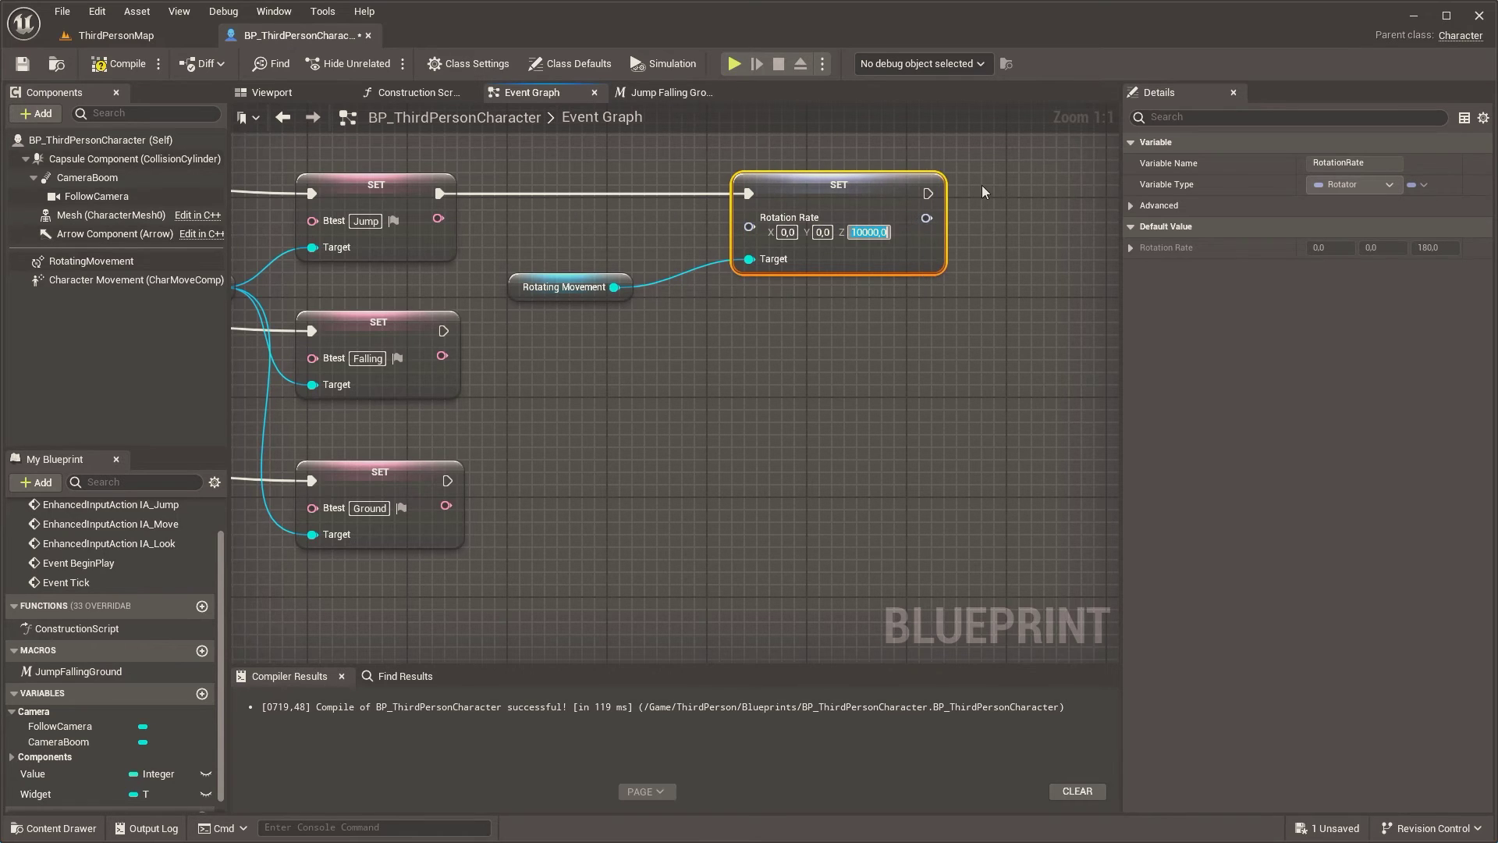
click(787, 330)
Paste a Set Rotation Rate copy after SET Falling with Z rate 2500
key(ctrl+v)
drag(443, 331, 636, 353)
drag(757, 343, 832, 329)
drag(615, 287, 749, 398)
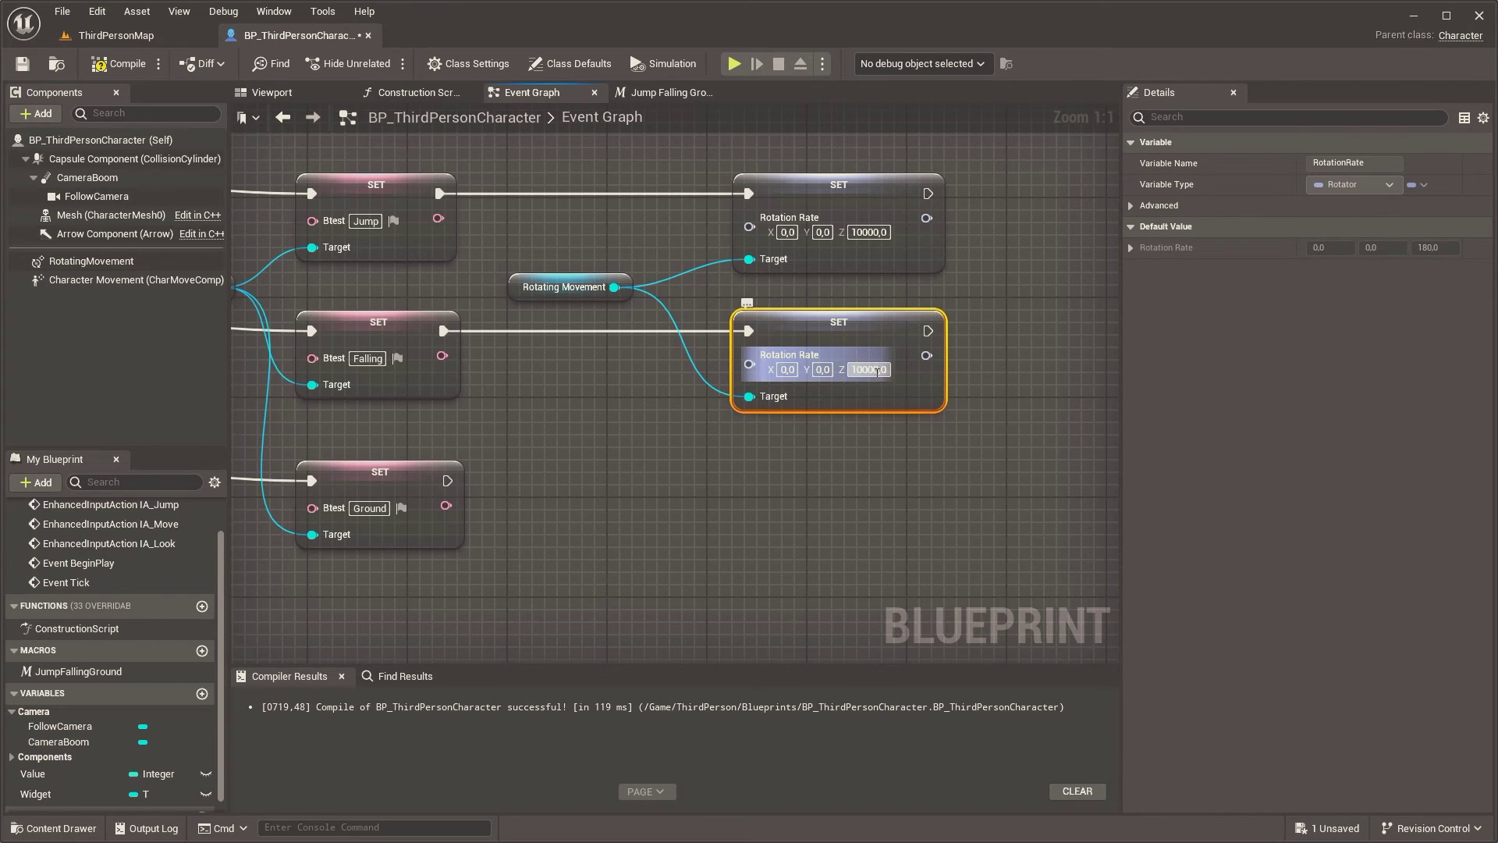
text(2500)
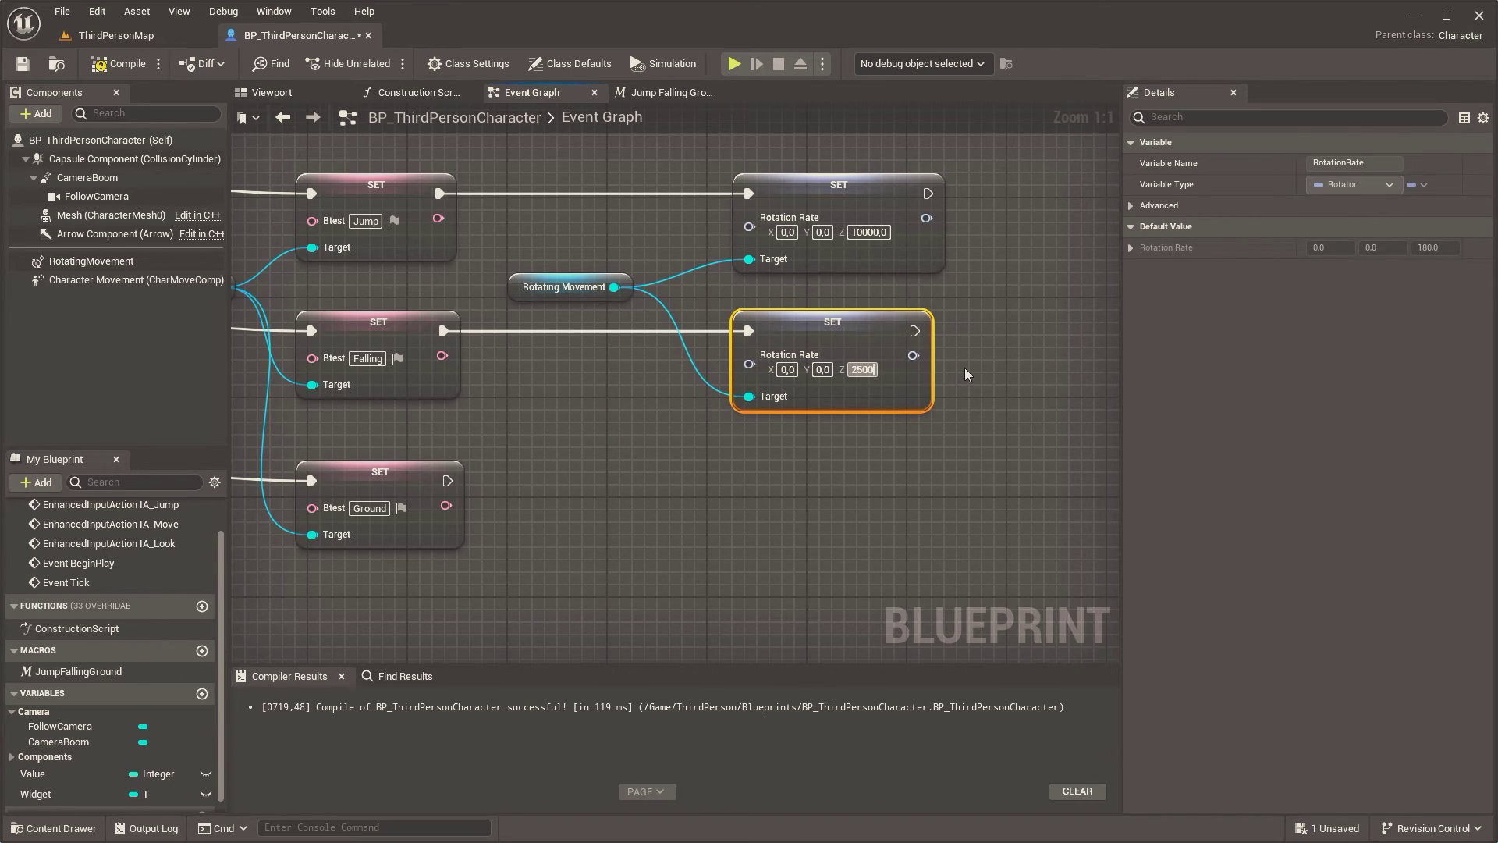
key(Return)
Paste another Set Rotation Rate copy after SET Ground with Z rate 0, then play the level
click(482, 487)
key(ctrl+v)
drag(530, 473, 780, 465)
drag(613, 287, 750, 546)
double_click(866, 519)
text(0)
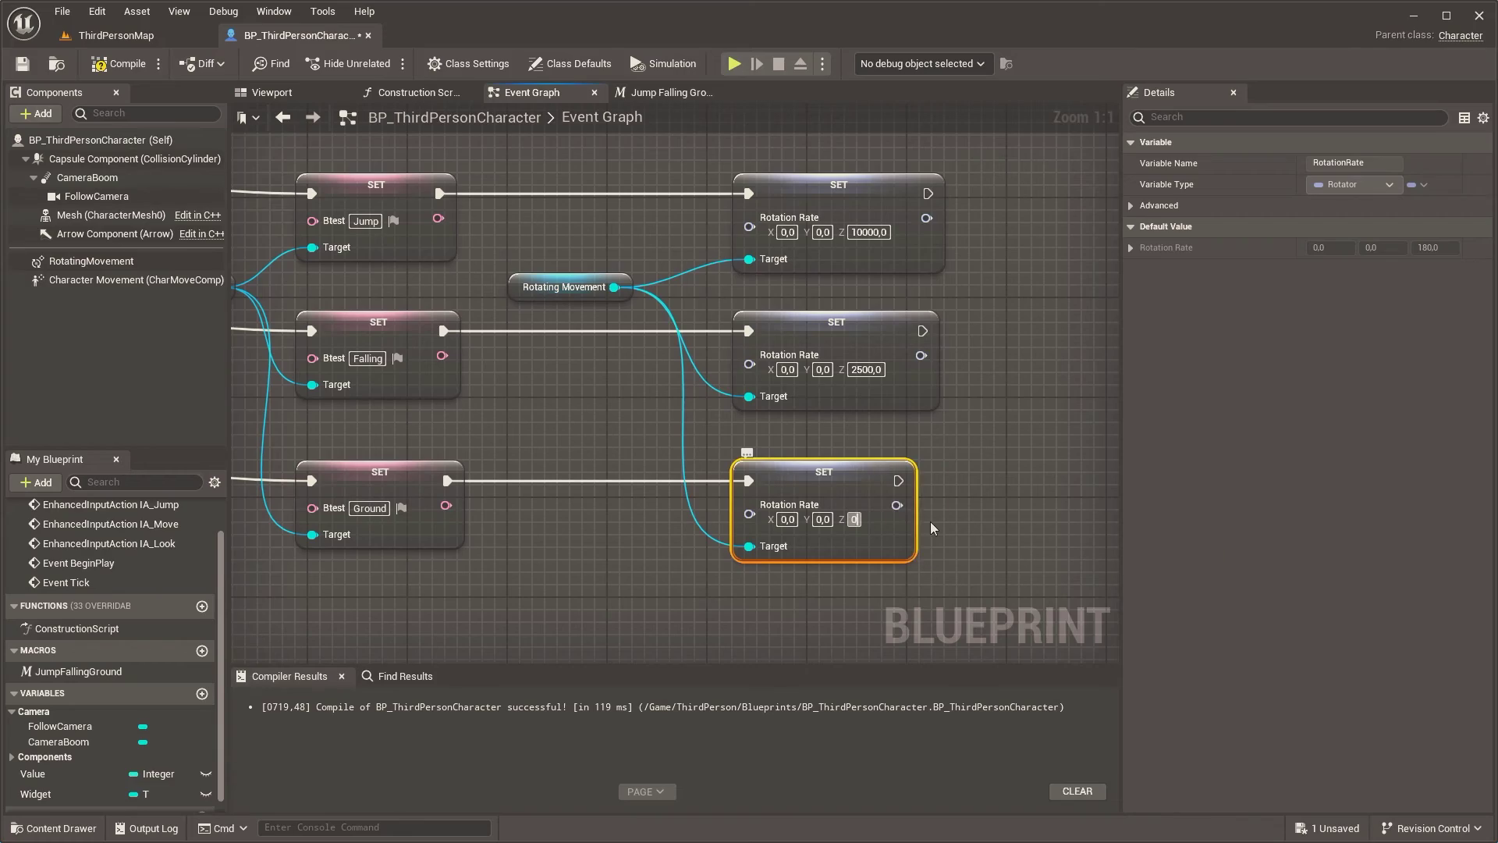
key(alt+p)
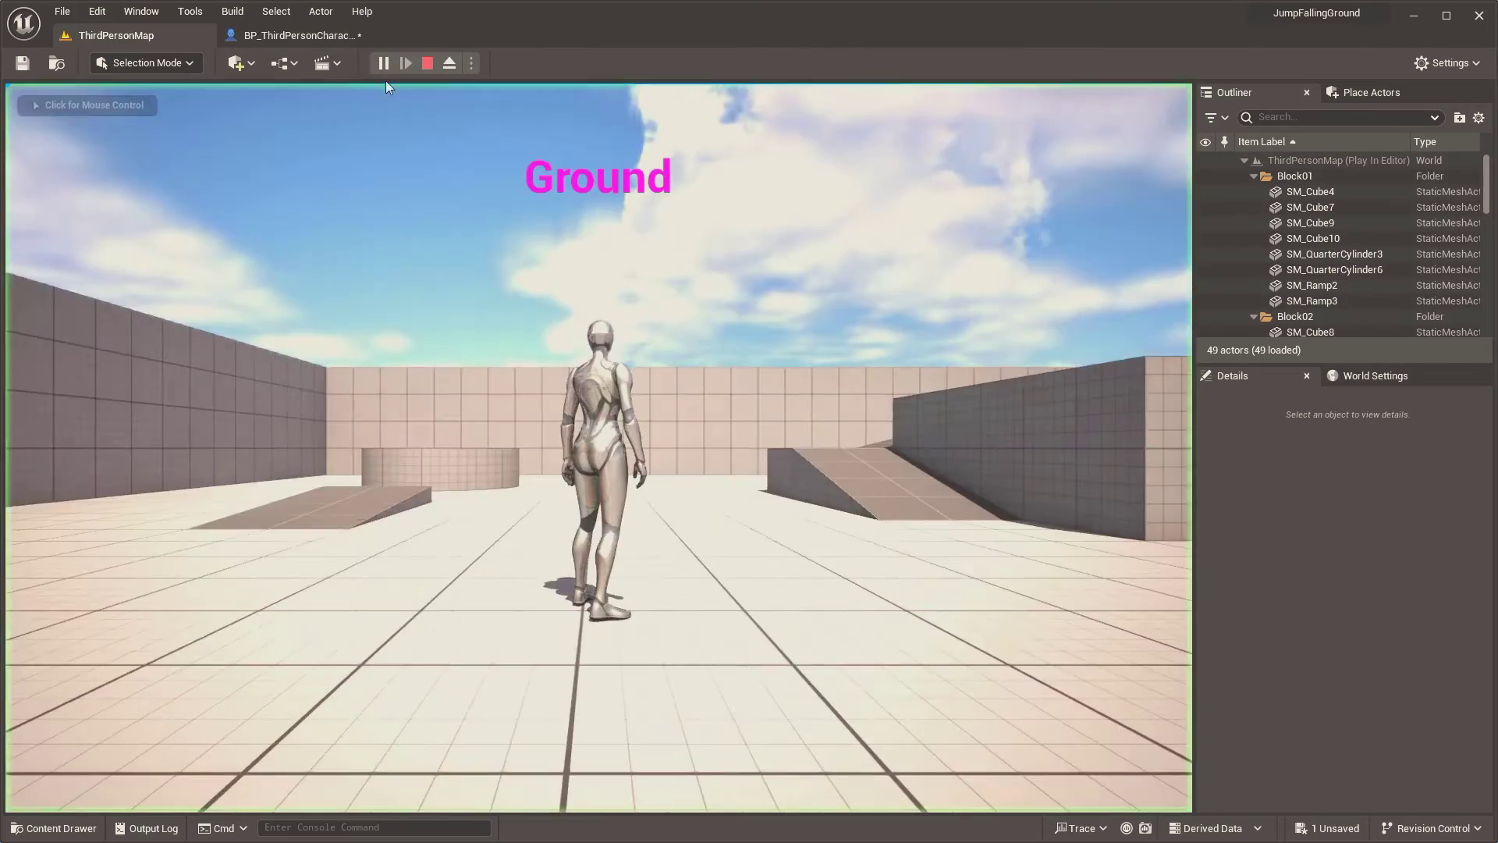
Jump the character twice in the play-test, stop it, and return to the character Blueprint
key(space)
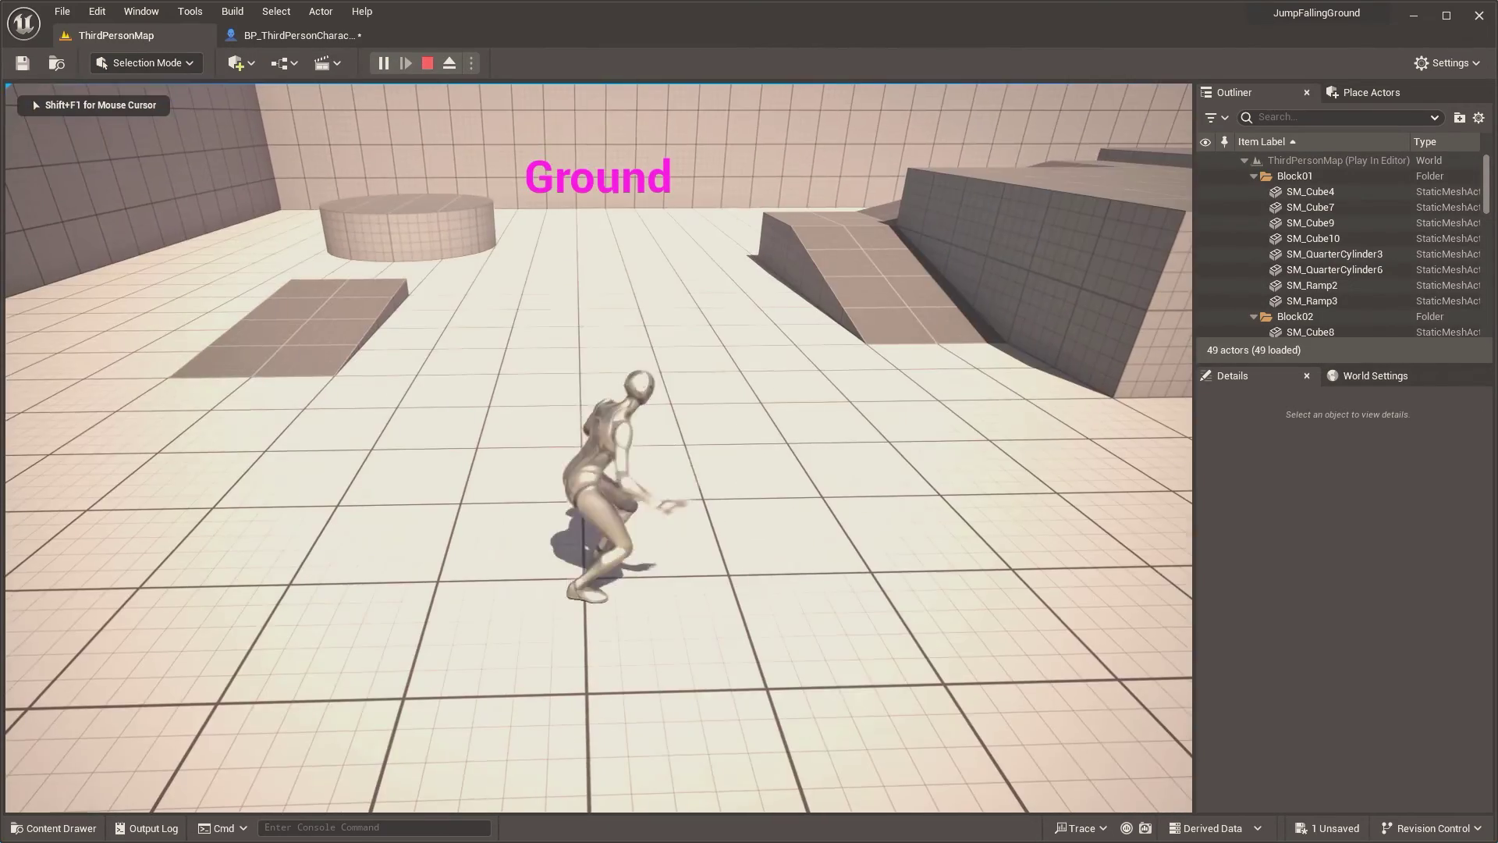
key(space)
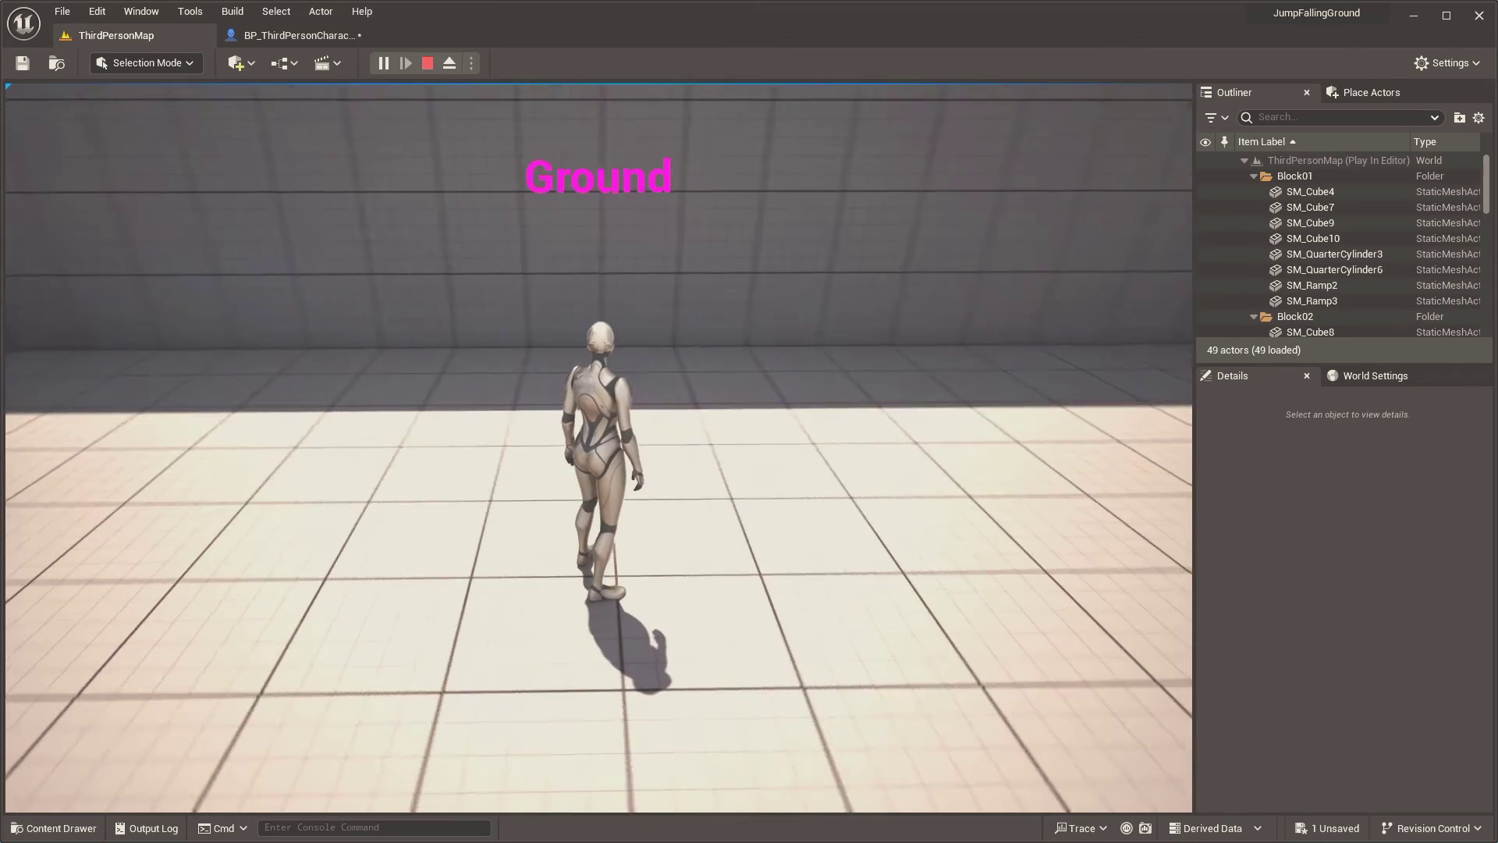
key(Escape)
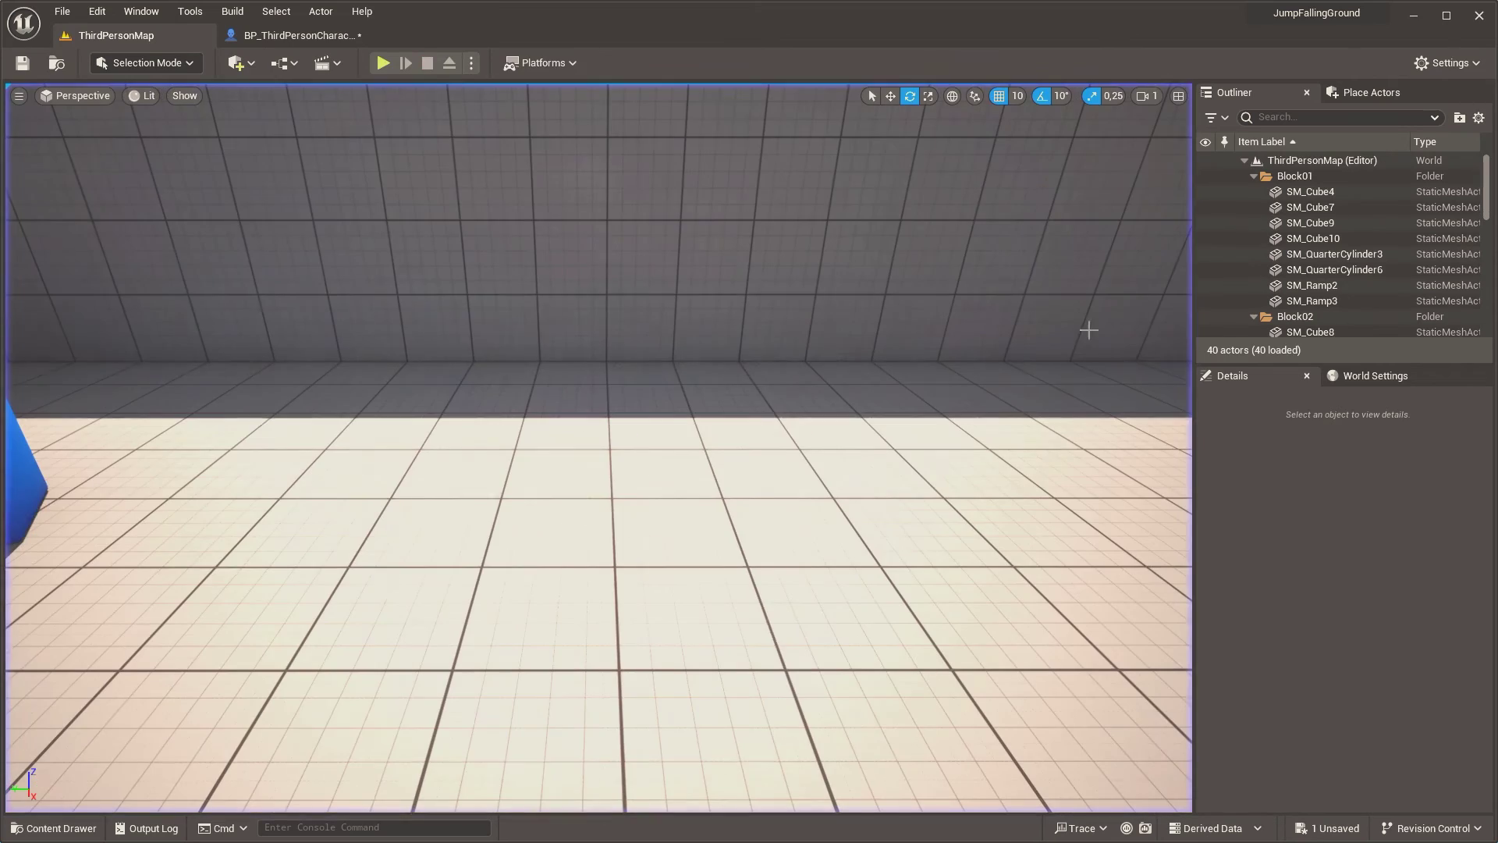
click(368, 38)
Add a Set Actor Scale 3D after the Jump and Falling rotation nodes with New Scale 0.5, 0.5, 0.5
drag(621, 218, 807, 219)
text(scale 3d)
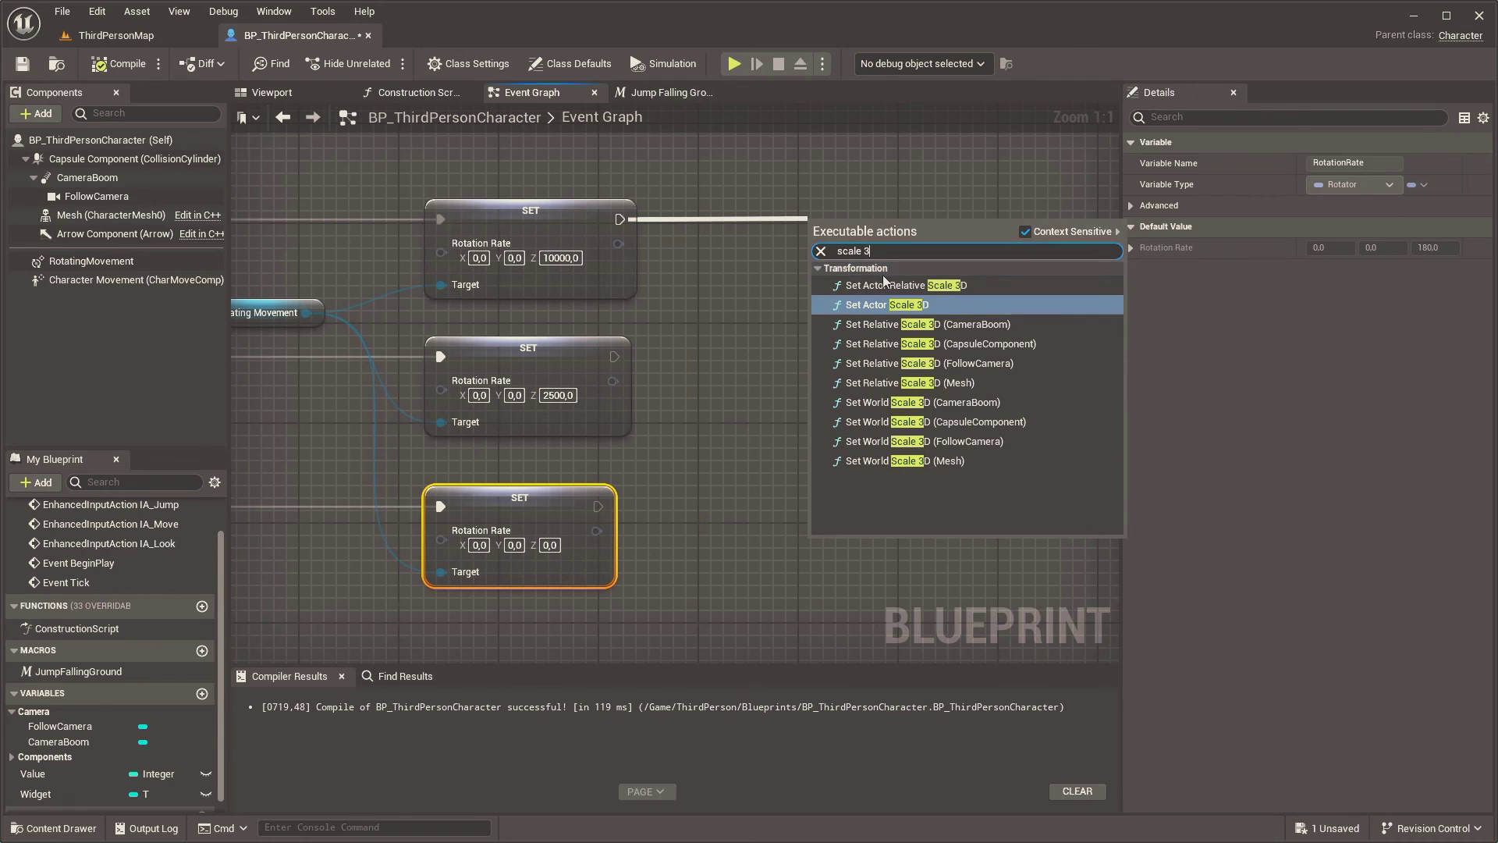
click(883, 271)
drag(877, 247, 889, 209)
drag(614, 356, 826, 219)
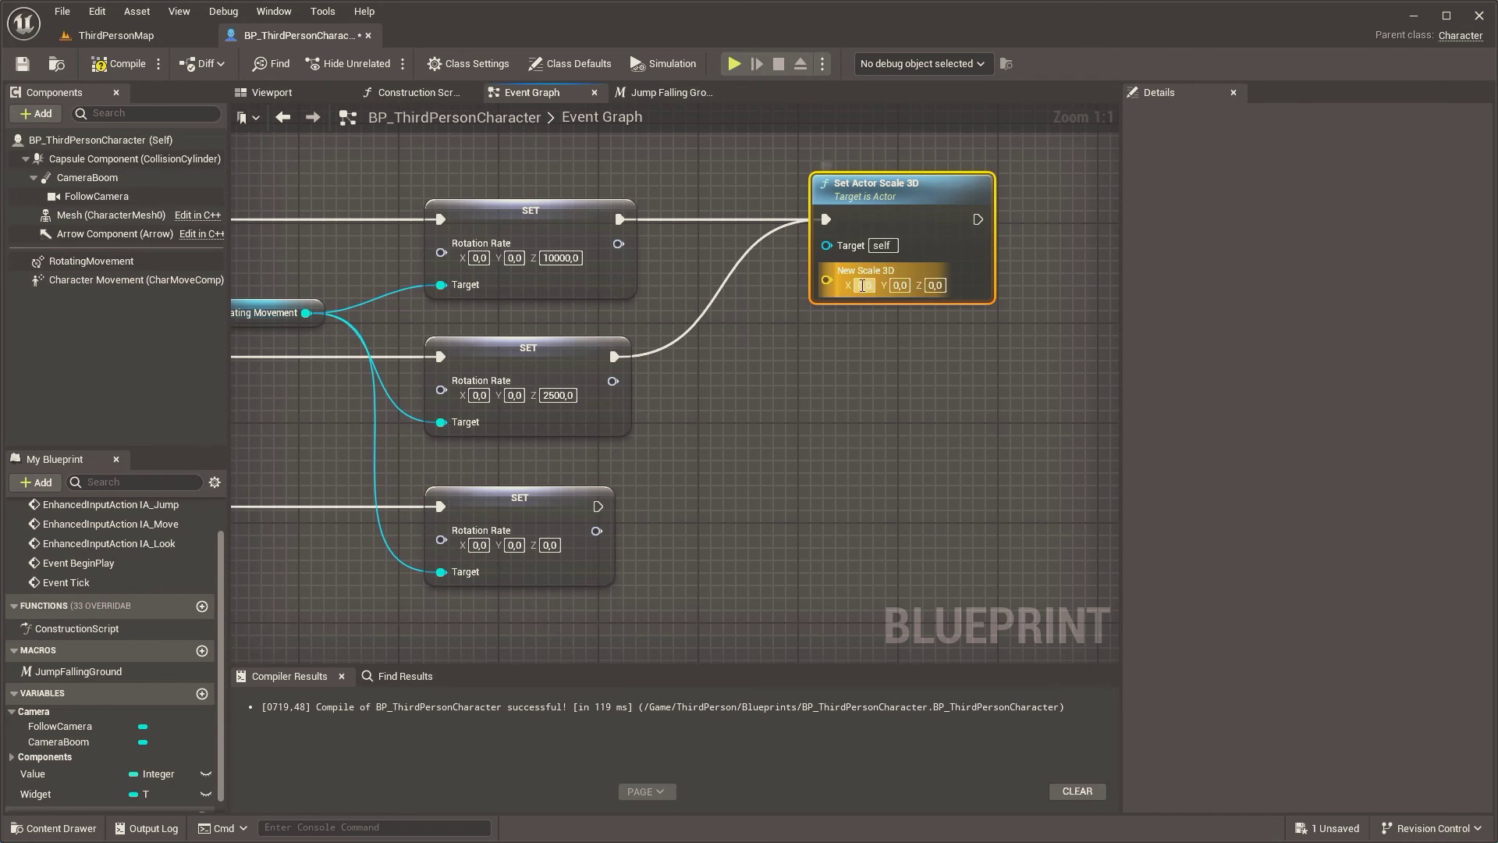
text(0,5)
key(Tab)
text(0,5)
key(Tab)
text(0,5)
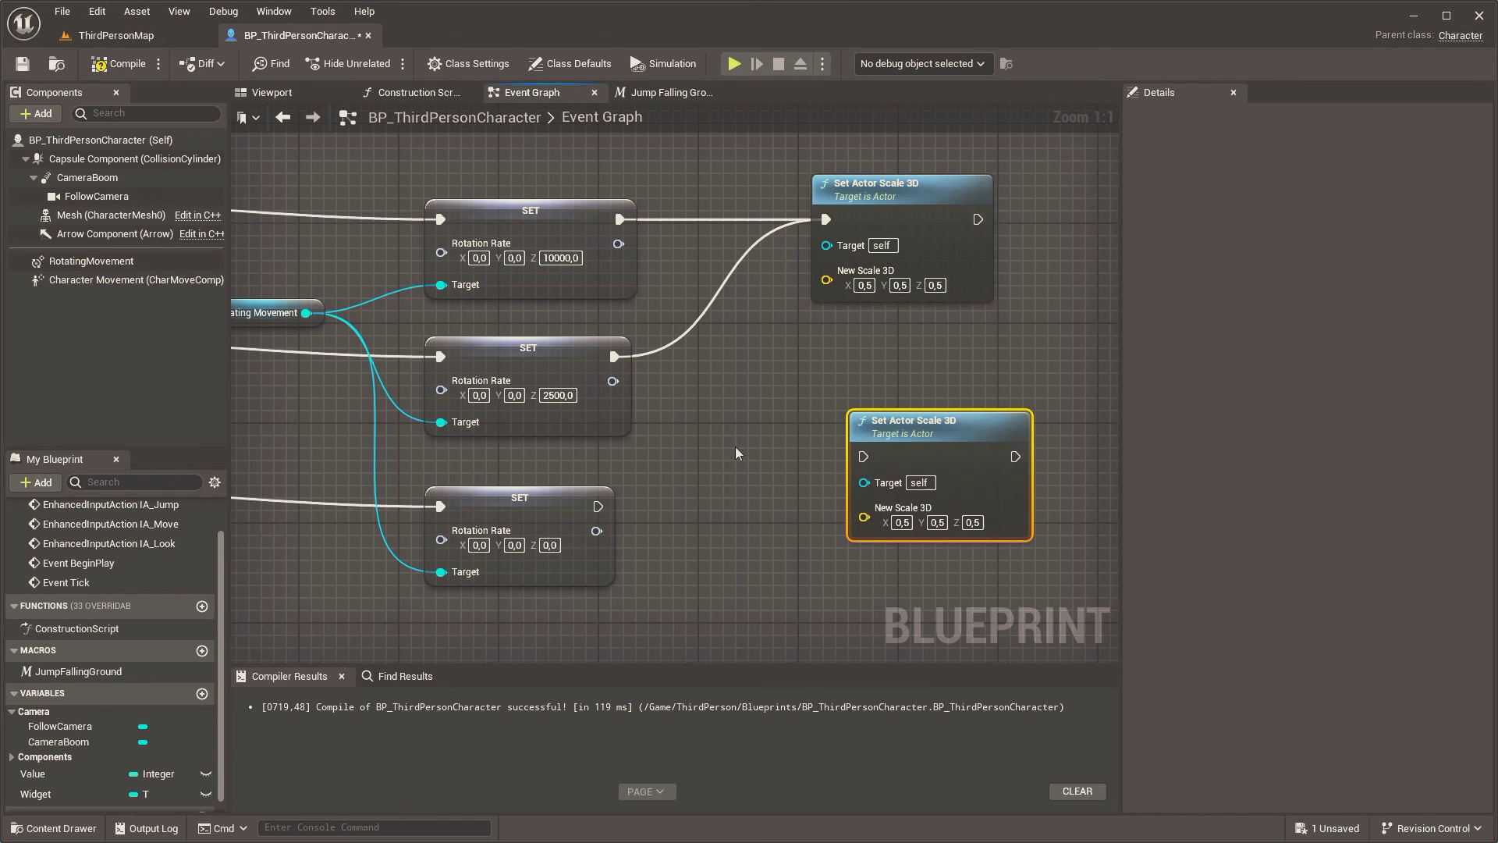
Chain the Ground rotation node into the second scale node and play ThirdPersonMap
drag(931, 437, 893, 475)
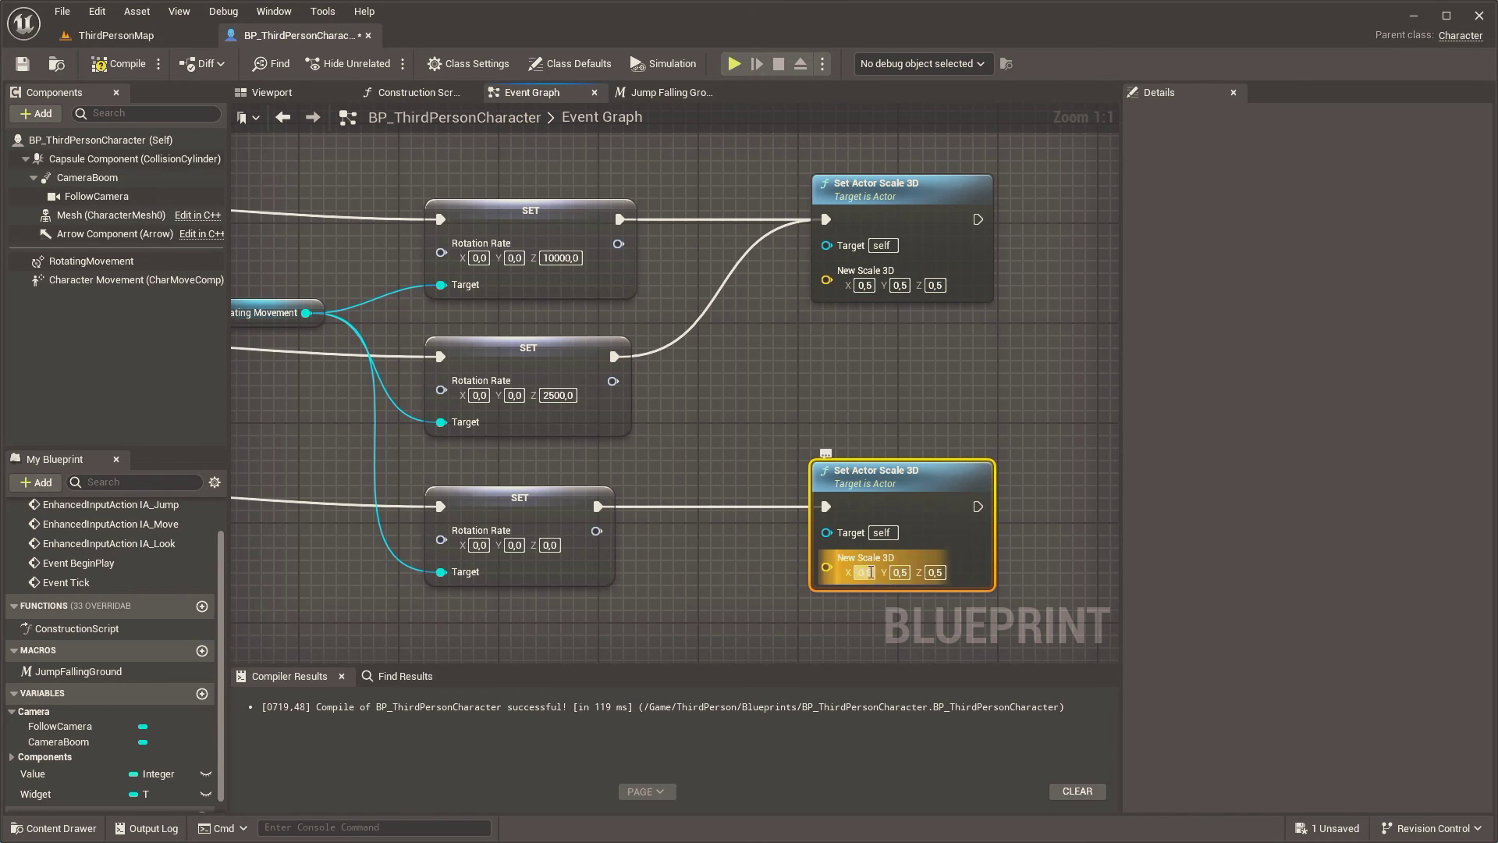
click(160, 39)
click(381, 64)
Jump, run toward the ramp and jump on it to watch the character shrink mid-air
key(space)
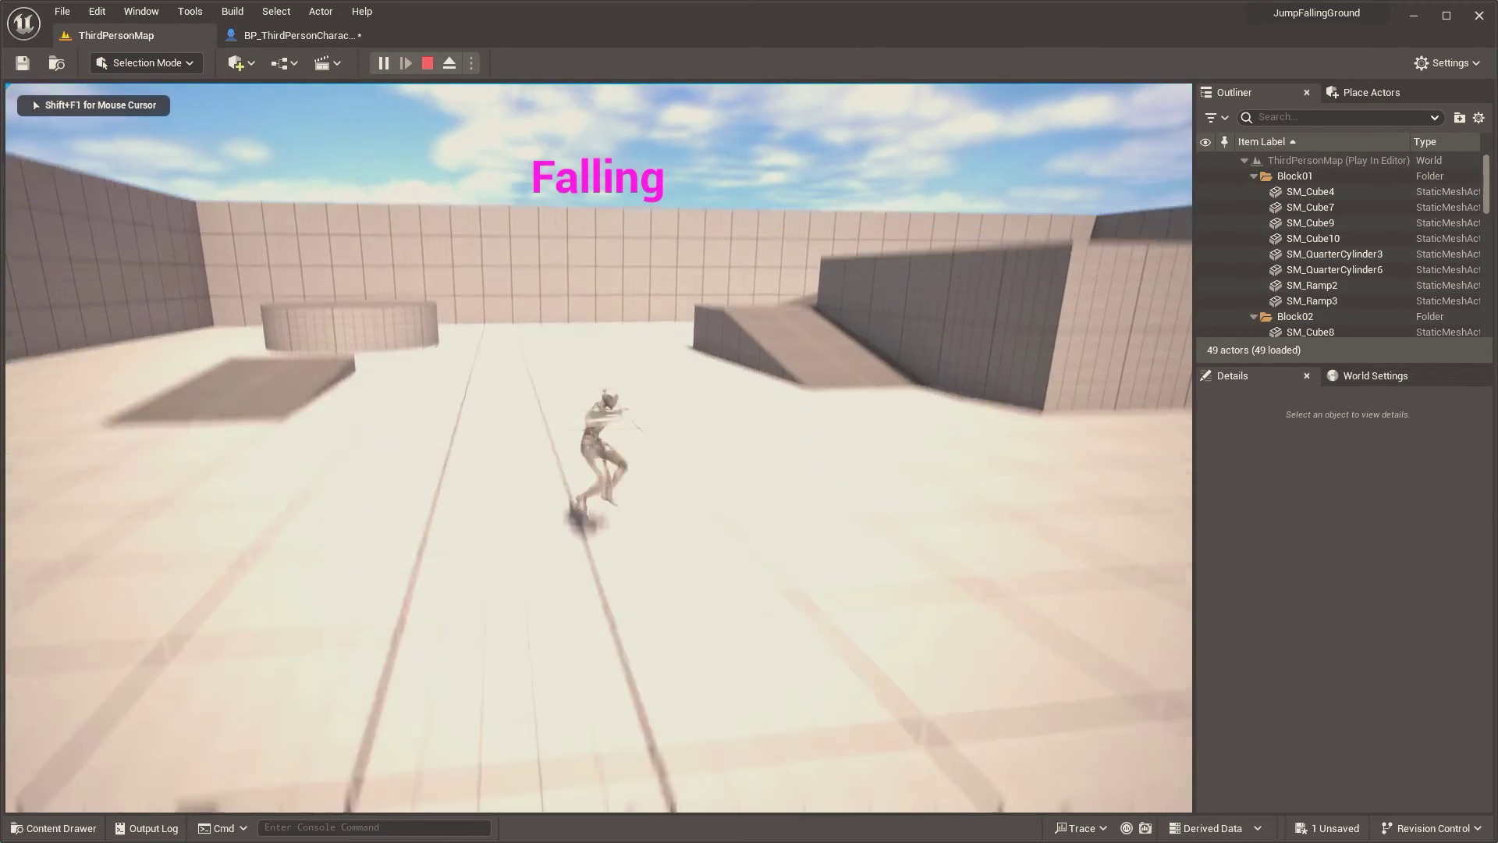
key(w)
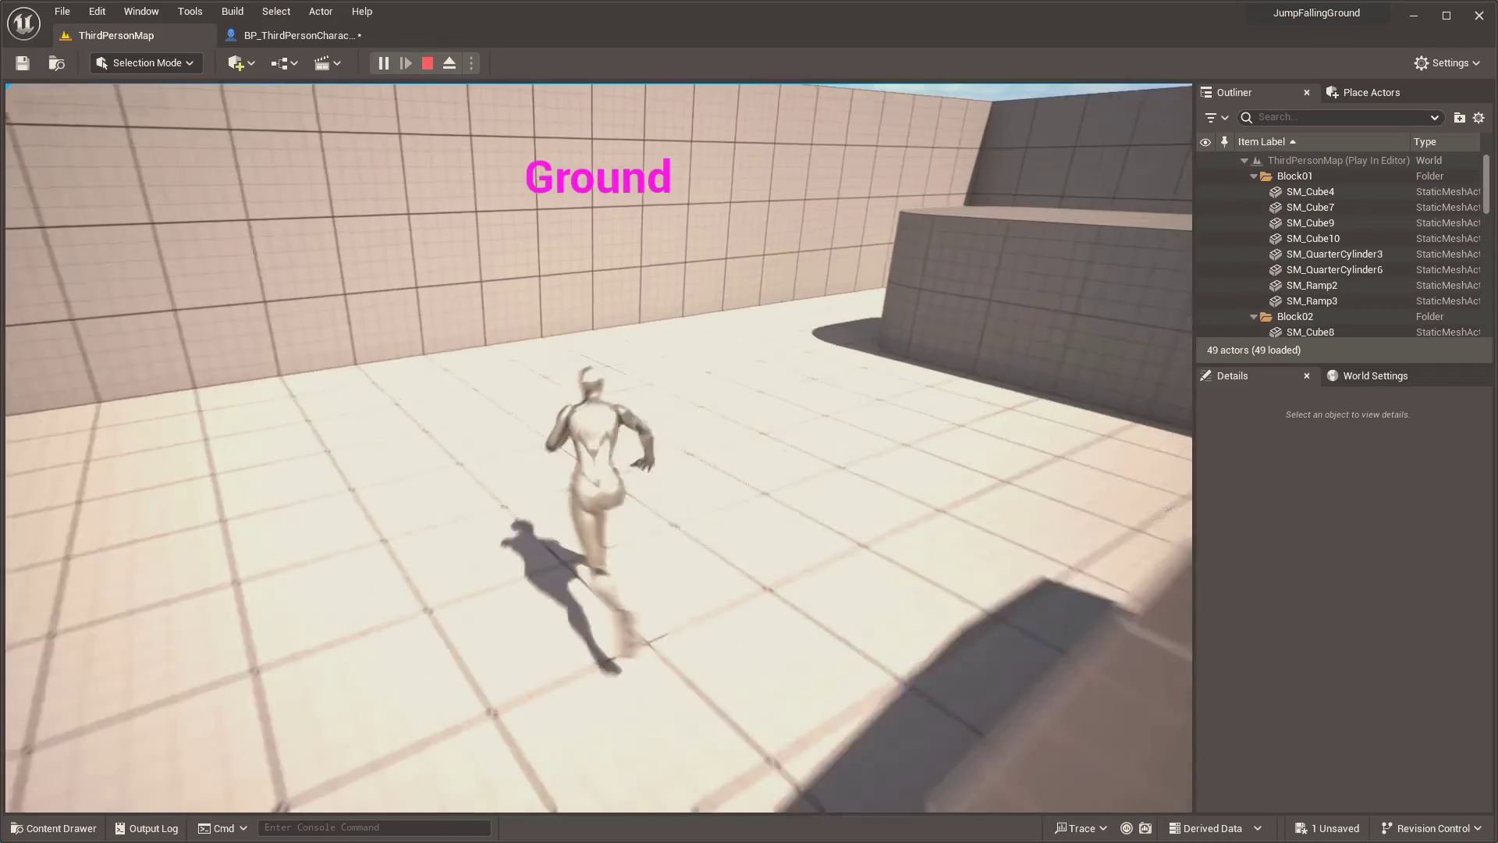
key(space)
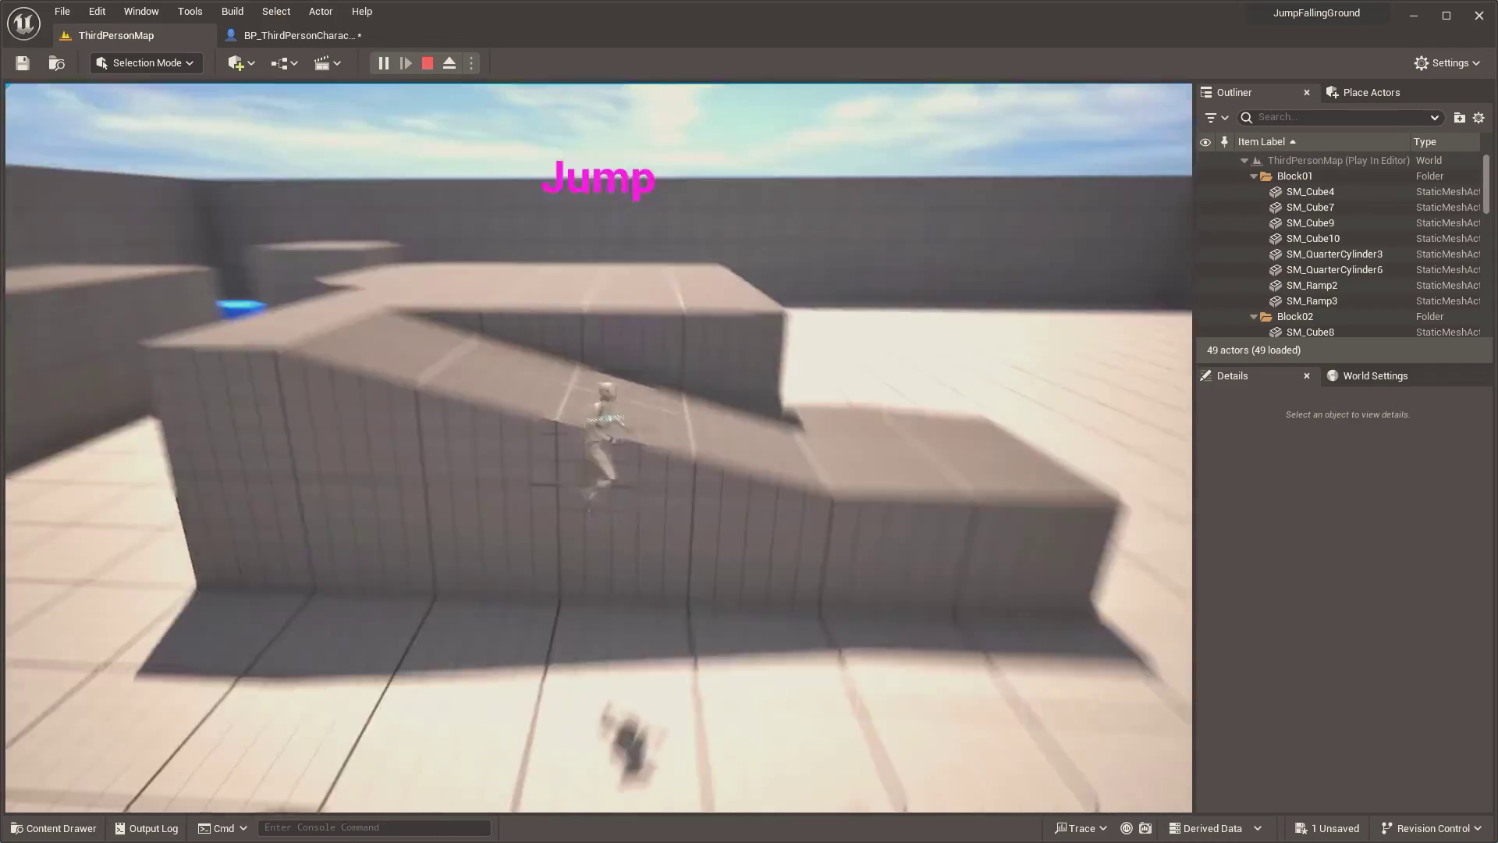